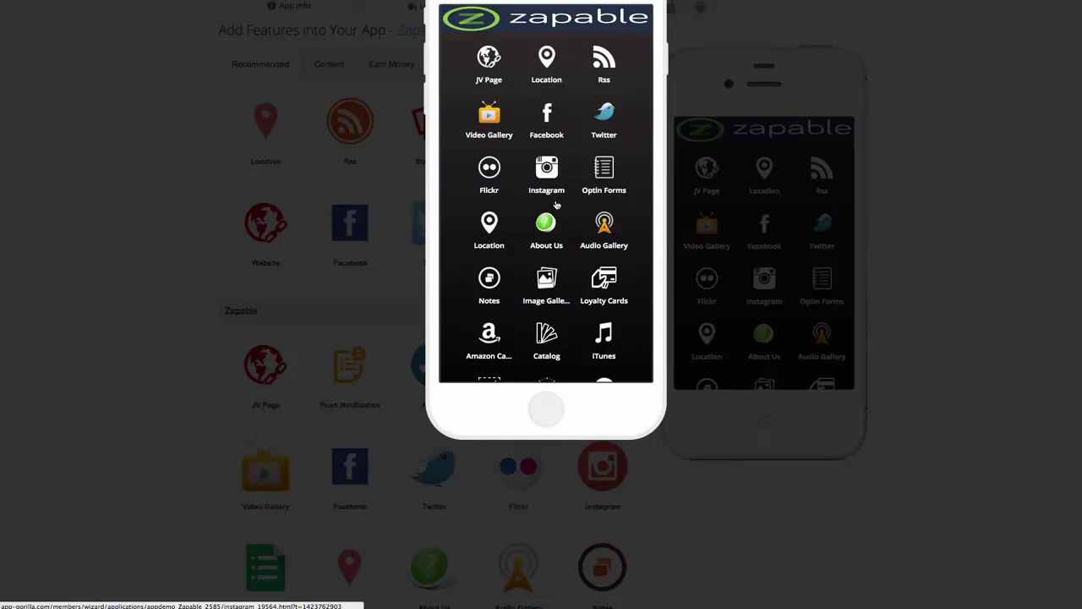
# Close the enlarged app preview and open the Look & Feel settings at the theme and navigation layouts.
pyautogui.click(133, 199)
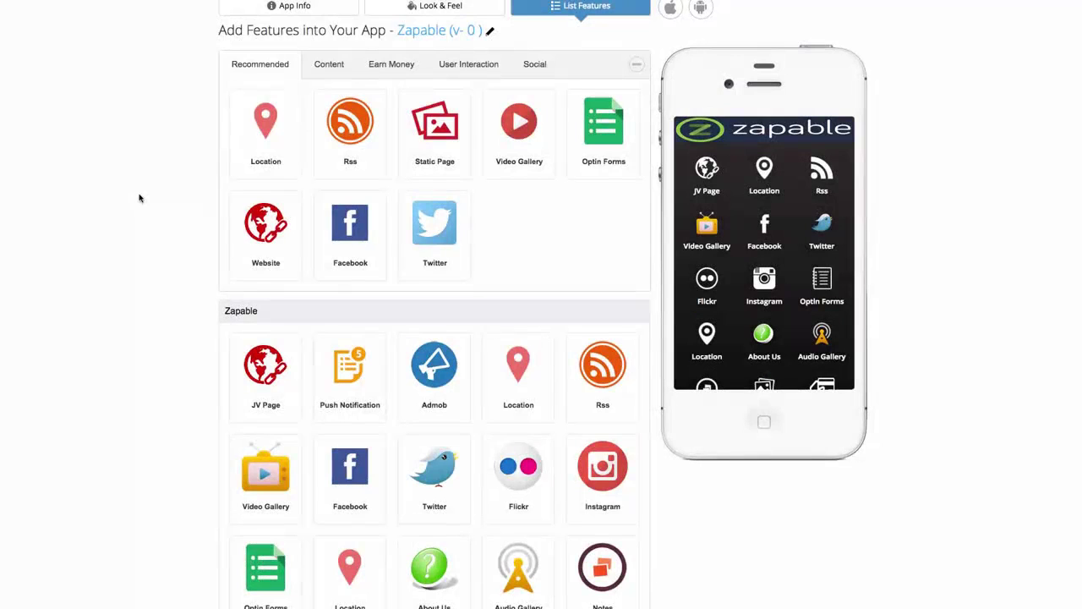
pyautogui.click(431, 5)
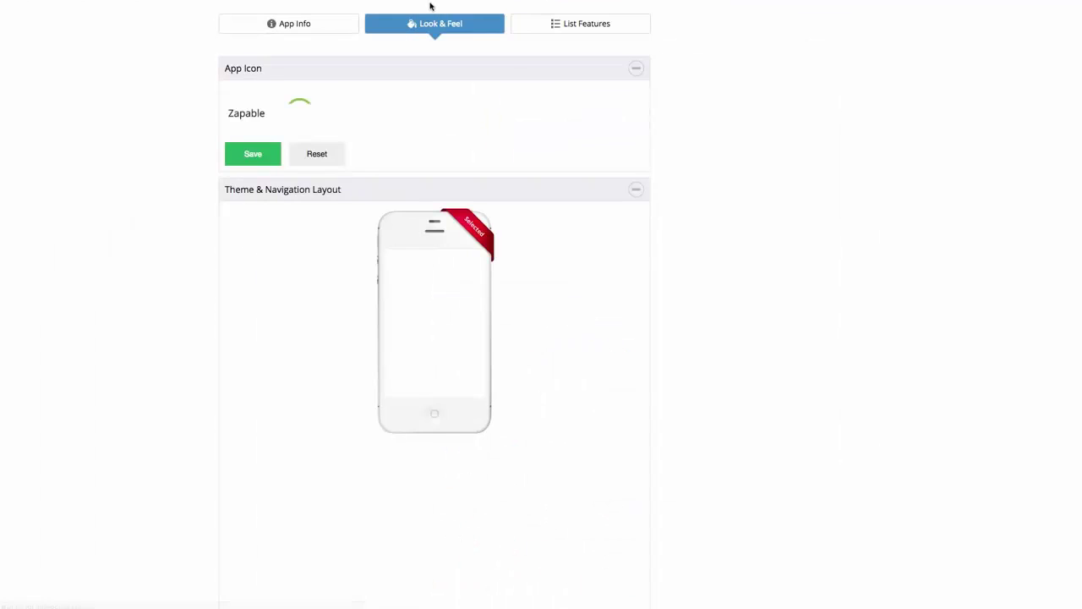
pyautogui.scroll(-2, 502, 169)
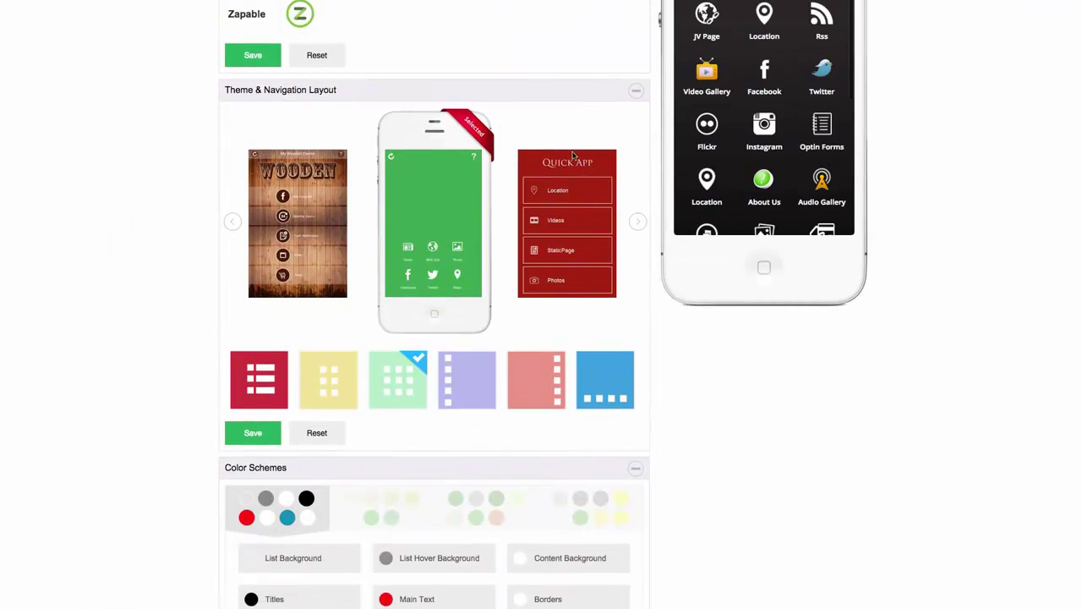
# Try the two-column grid, side menu and bottom bar navigation layouts, and return to the three-column grid.
pyautogui.click(330, 385)
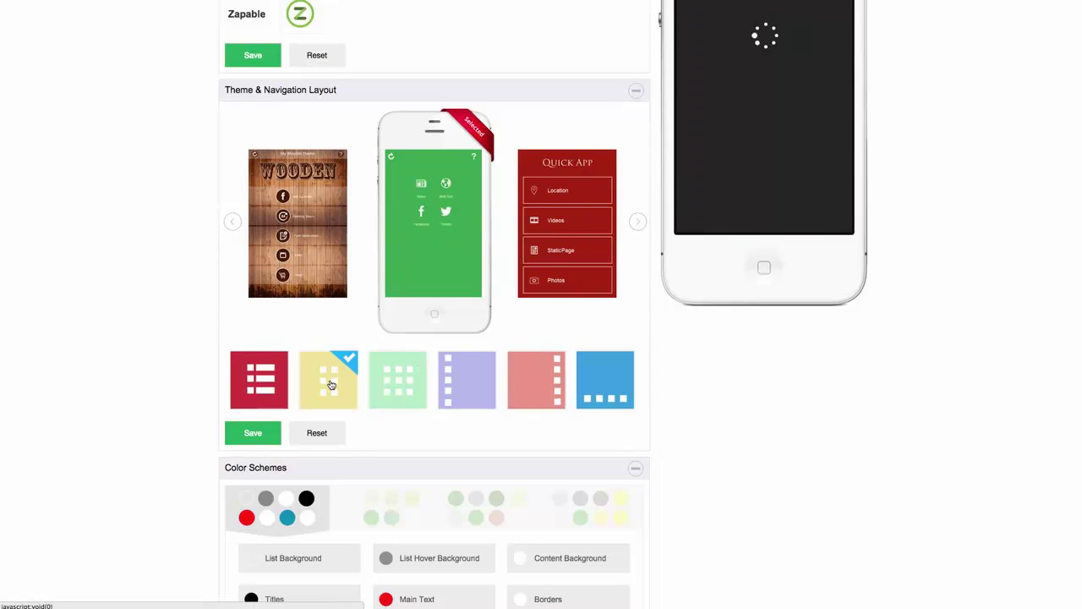
pyautogui.scroll(1, 506, 372)
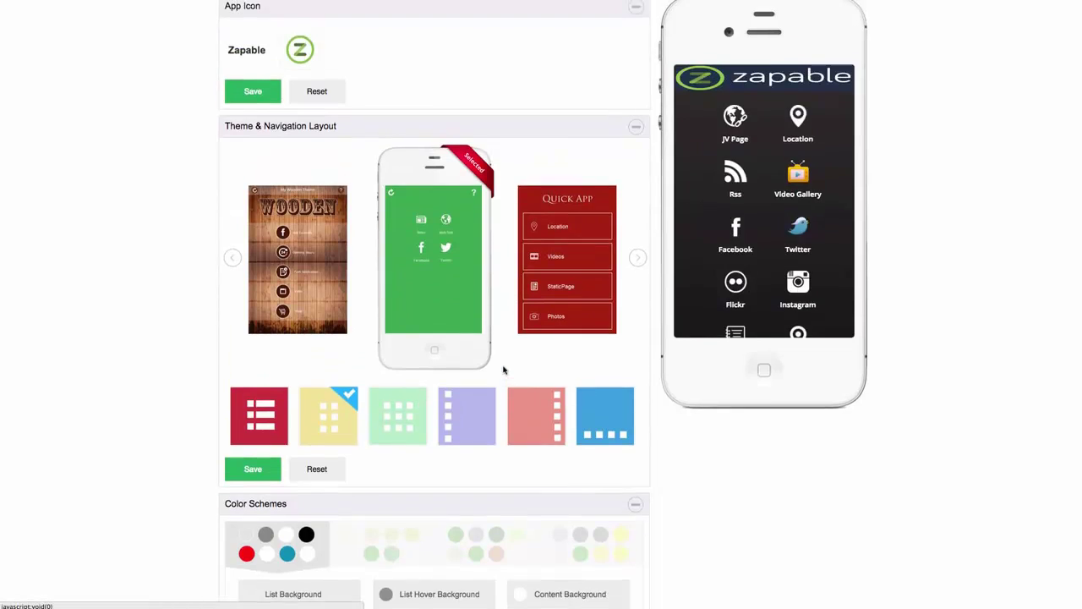
pyautogui.click(486, 440)
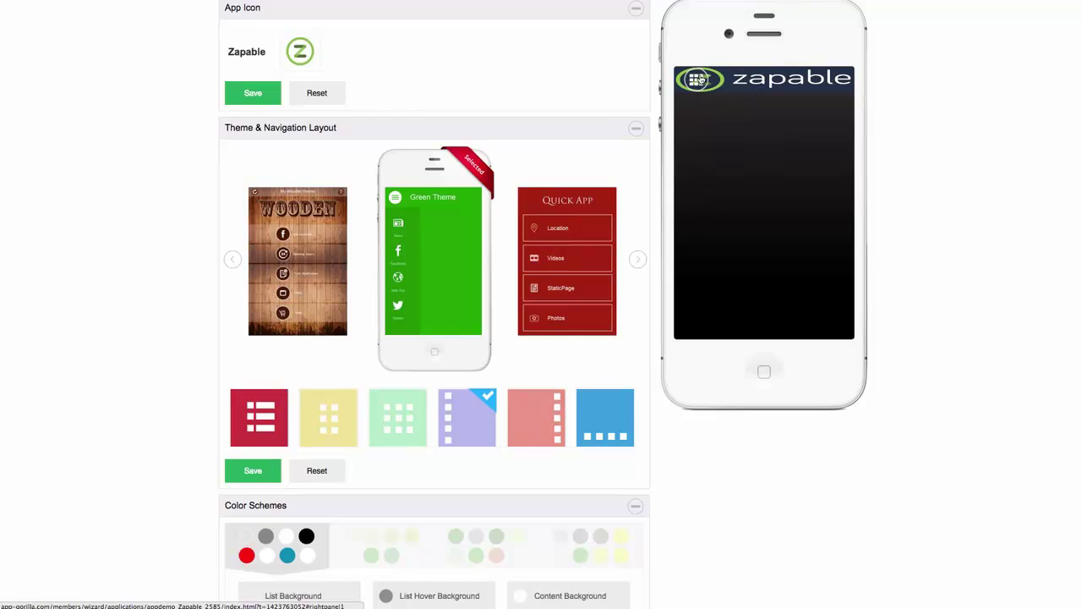
pyautogui.click(697, 79)
pyautogui.click(593, 398)
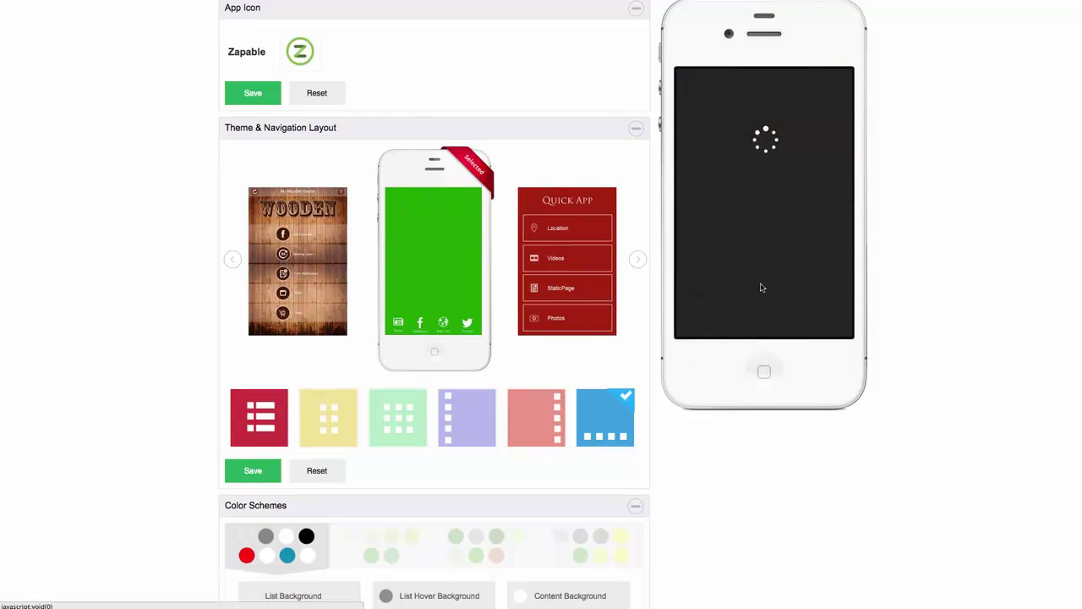
pyautogui.click(415, 415)
# Set the Icon Title colour in the app's colour scheme to dark red.
pyautogui.scroll(-3, 643, 339)
pyautogui.scroll(-3, 644, 339)
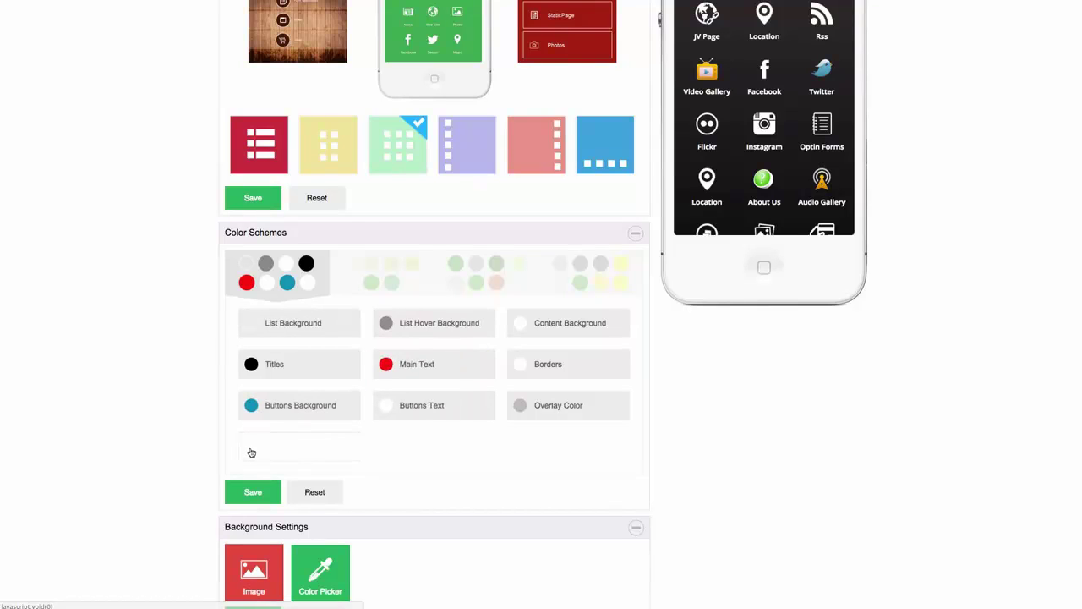
pyautogui.click(279, 453)
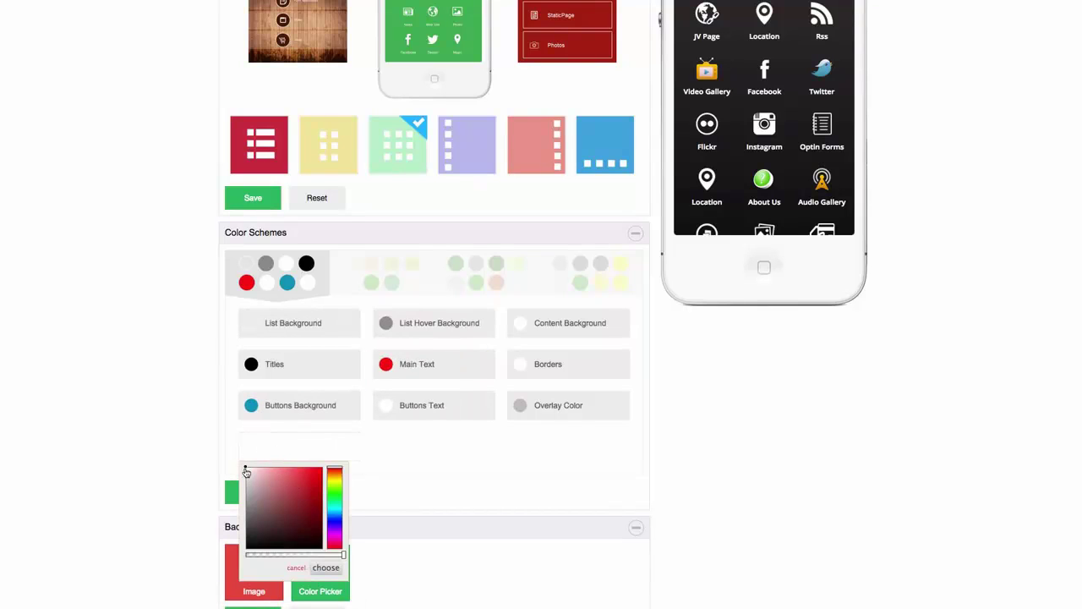
pyautogui.moveTo(324, 507); pyautogui.dragTo(319, 492)
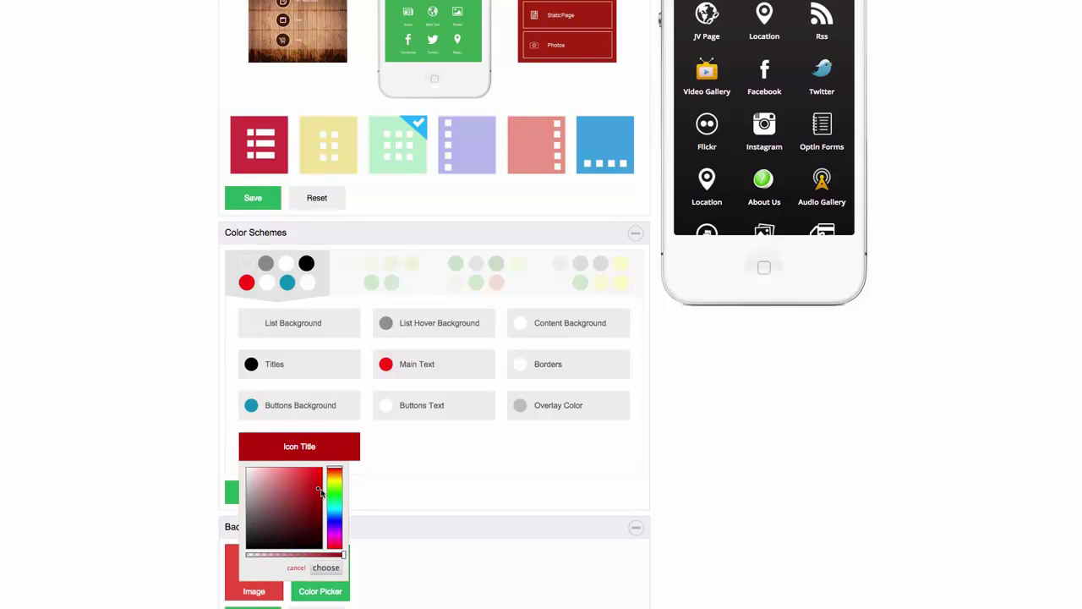
pyautogui.click(325, 568)
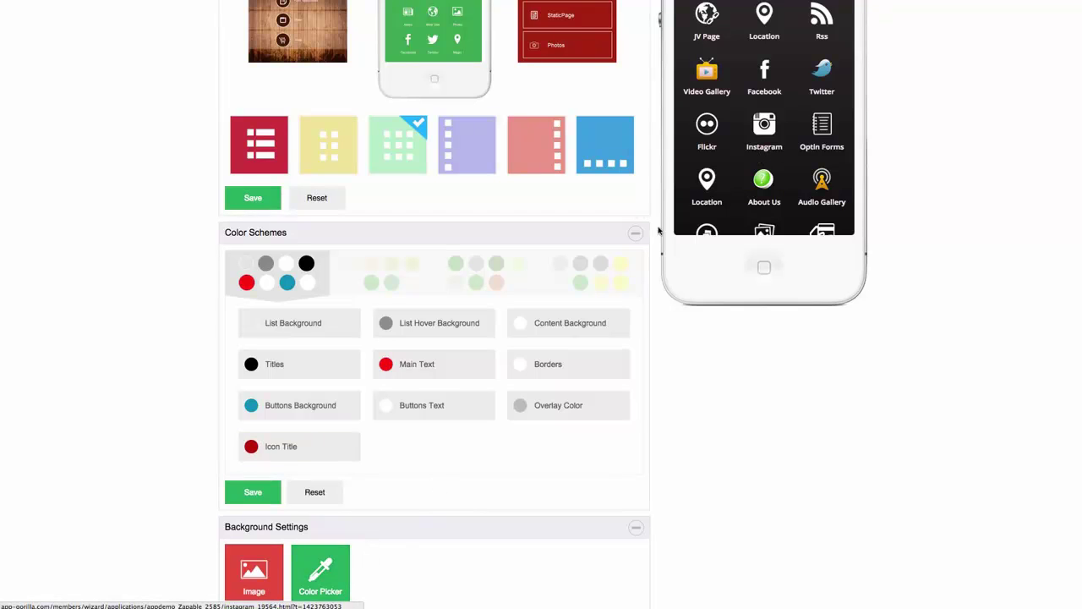
# Try other red shades and black for the Icon Title colour, and set it back to white.
pyautogui.click(307, 454)
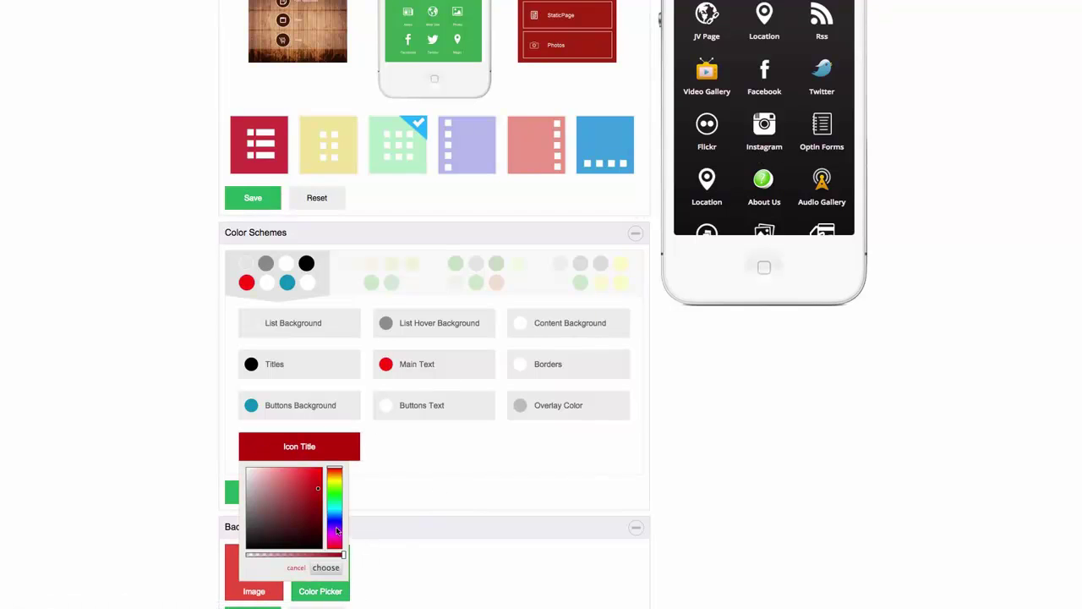
pyautogui.click(306, 489)
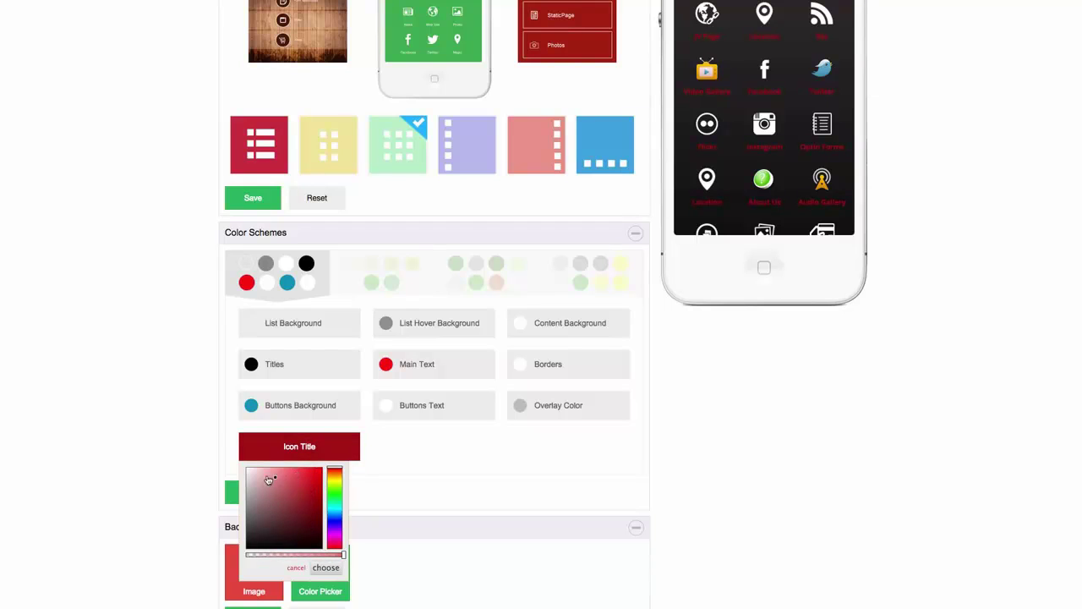
pyautogui.click(318, 493)
pyautogui.click(297, 547)
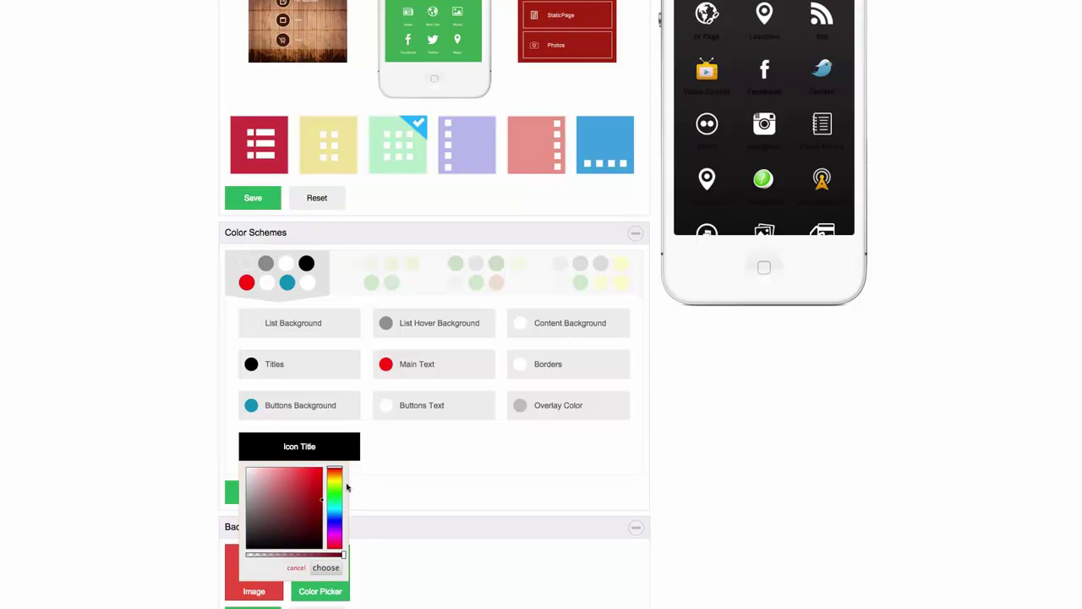
pyautogui.click(246, 472)
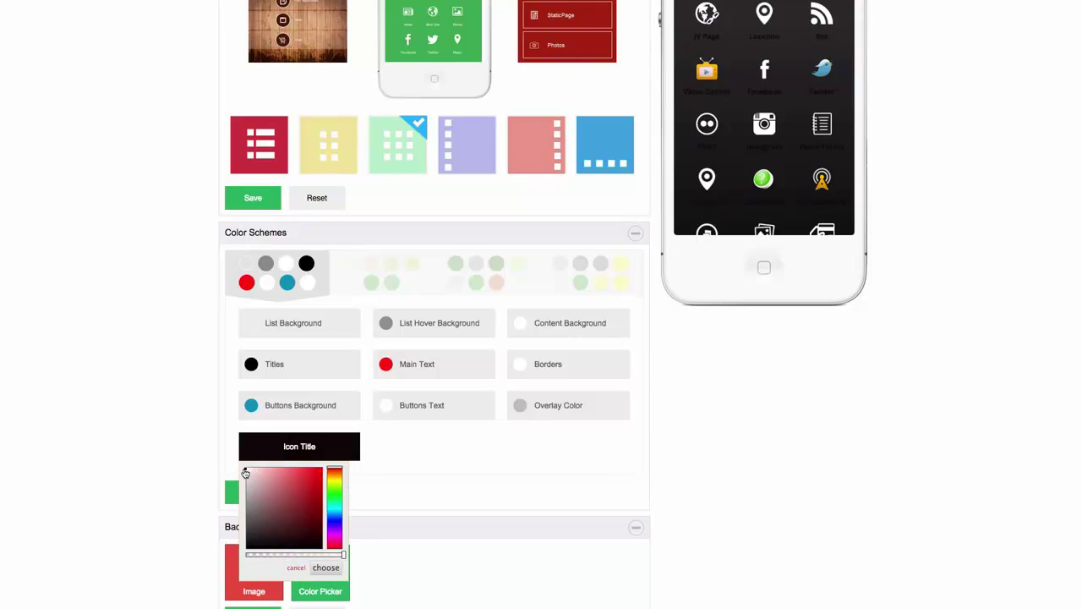
pyautogui.click(326, 567)
# Try to change the first stop of the app's background gradient to red, rgb(192, 41, 41), and save the background settings.
pyautogui.scroll(-4, 451, 462)
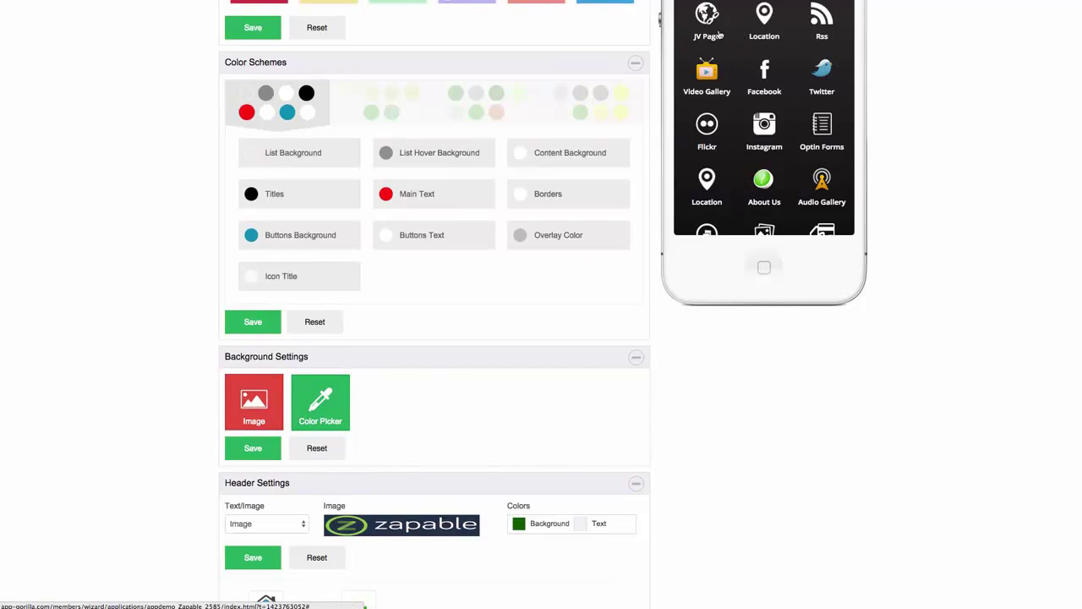
pyautogui.click(316, 414)
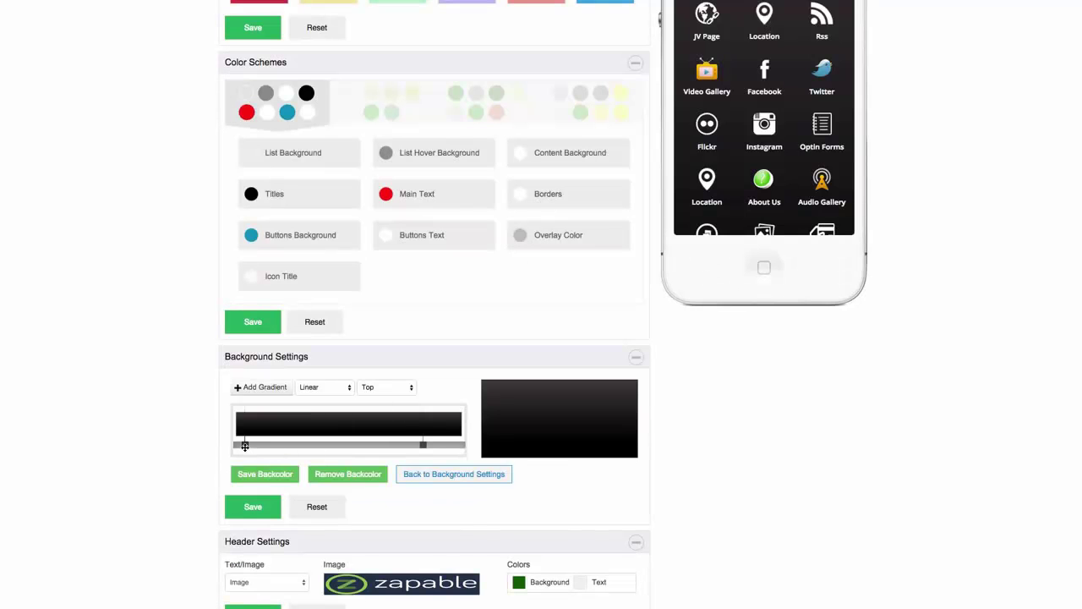
pyautogui.click(245, 444)
pyautogui.moveTo(203, 538)
pyautogui.mouseDown()
pyautogui.moveTo(234, 489)
pyautogui.moveTo(247, 499)
pyautogui.moveTo(249, 548)
pyautogui.moveTo(262, 498)
pyautogui.moveTo(309, 499)
pyautogui.moveTo(253, 516)
pyautogui.moveTo(273, 501)
pyautogui.moveTo(256, 496)
pyautogui.mouseUp()
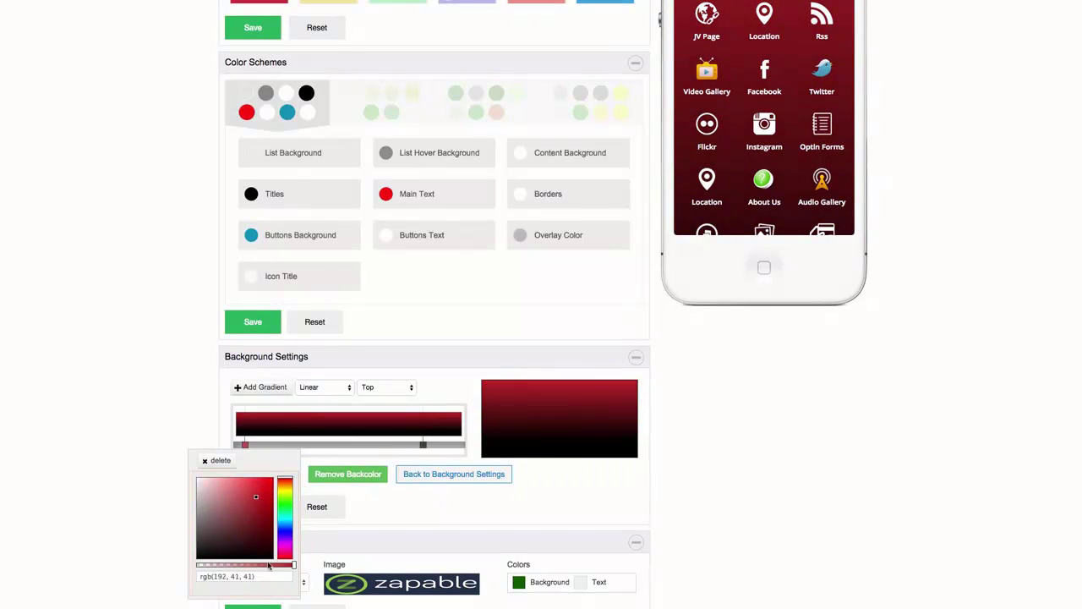
pyautogui.click(388, 517)
pyautogui.click(252, 508)
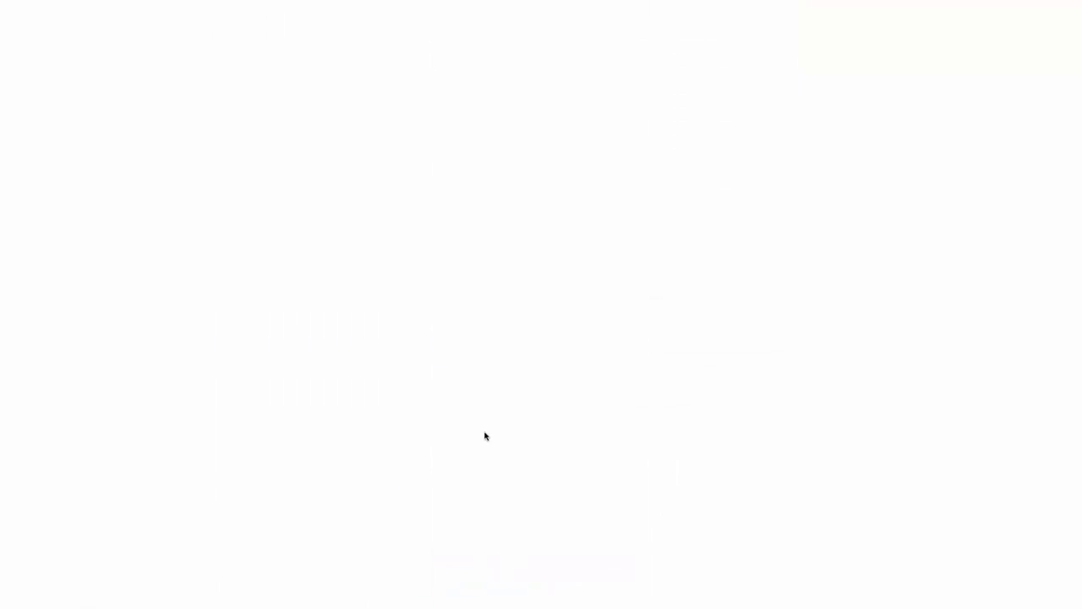
# Review the header settings, the home and back button icons, and the splash screen options for phones and tablets.
pyautogui.scroll(-8, 478, 427)
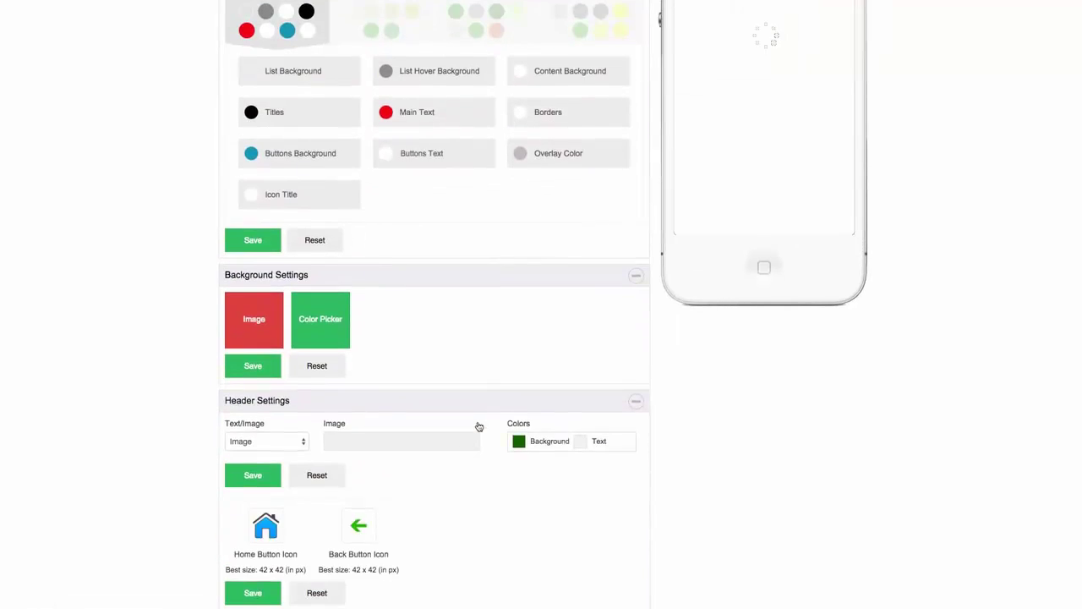
pyautogui.scroll(-2, 420, 409)
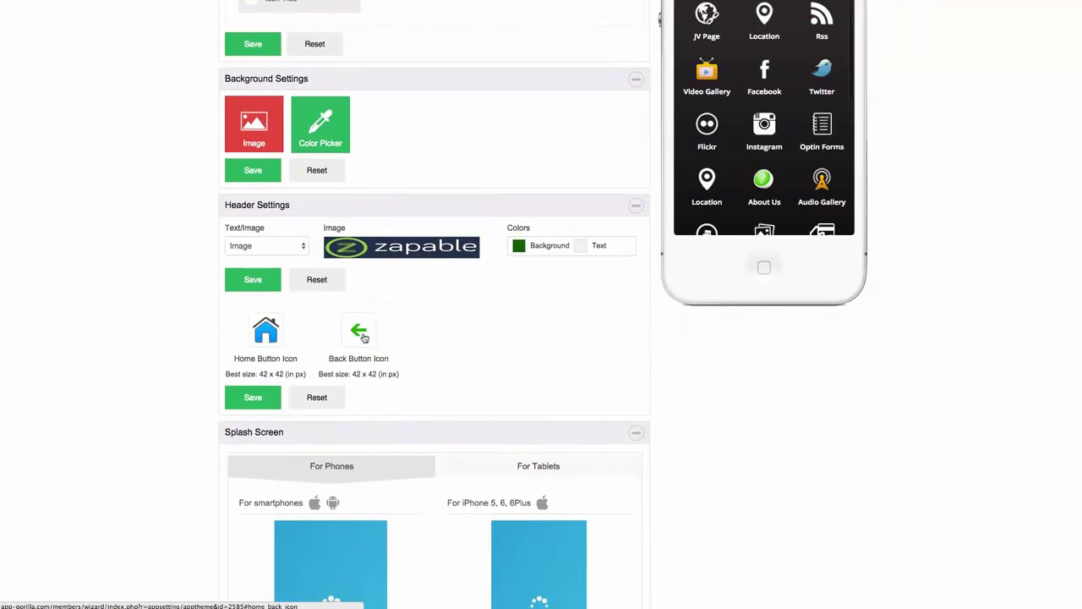
pyautogui.scroll(-4, 481, 352)
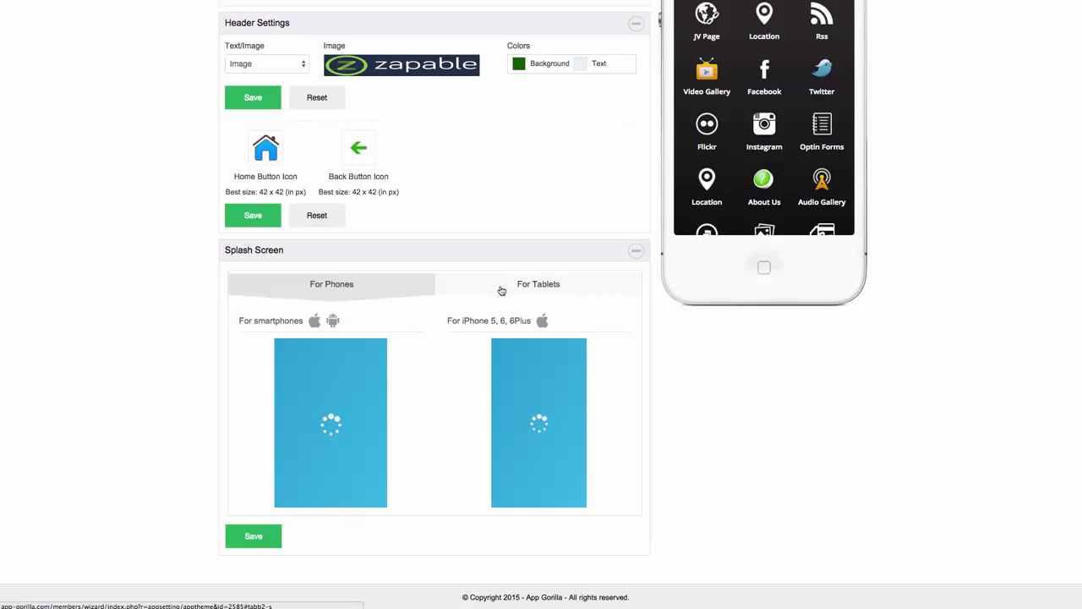
pyautogui.scroll(10, 572, 241)
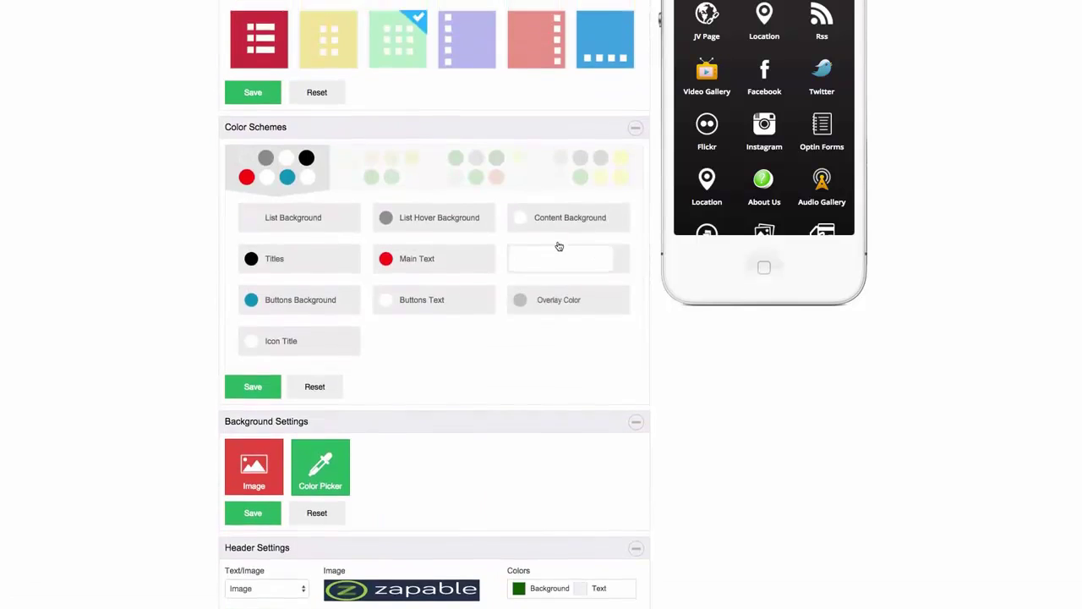
pyautogui.scroll(-1, 553, 249)
# Browse the list of features added to the Zapable app and open its Rss feature in the phone preview.
pyautogui.click(558, 25)
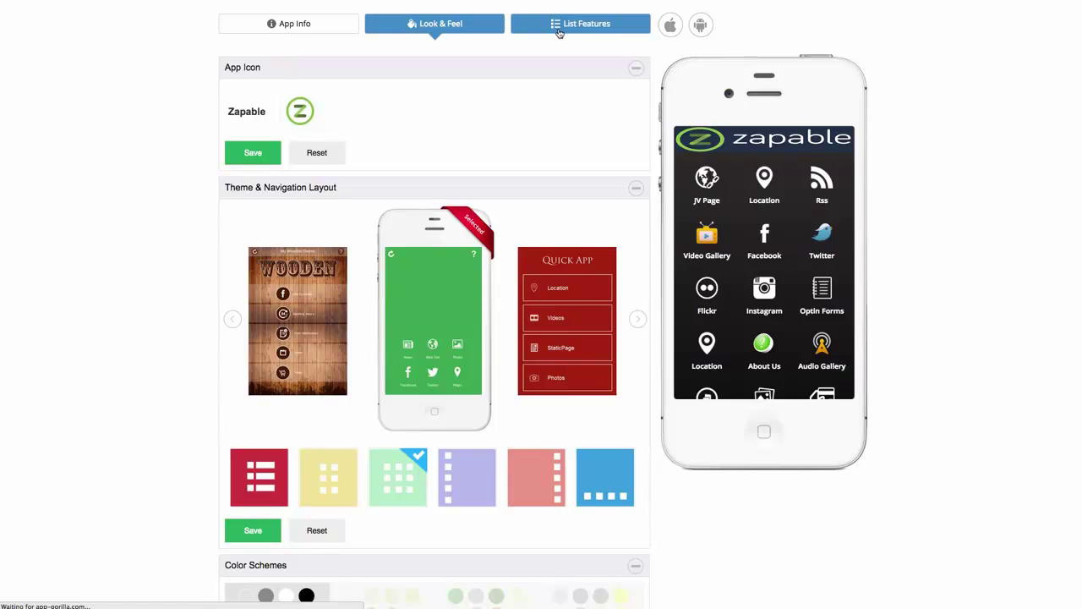
pyautogui.scroll(-2, 532, 279)
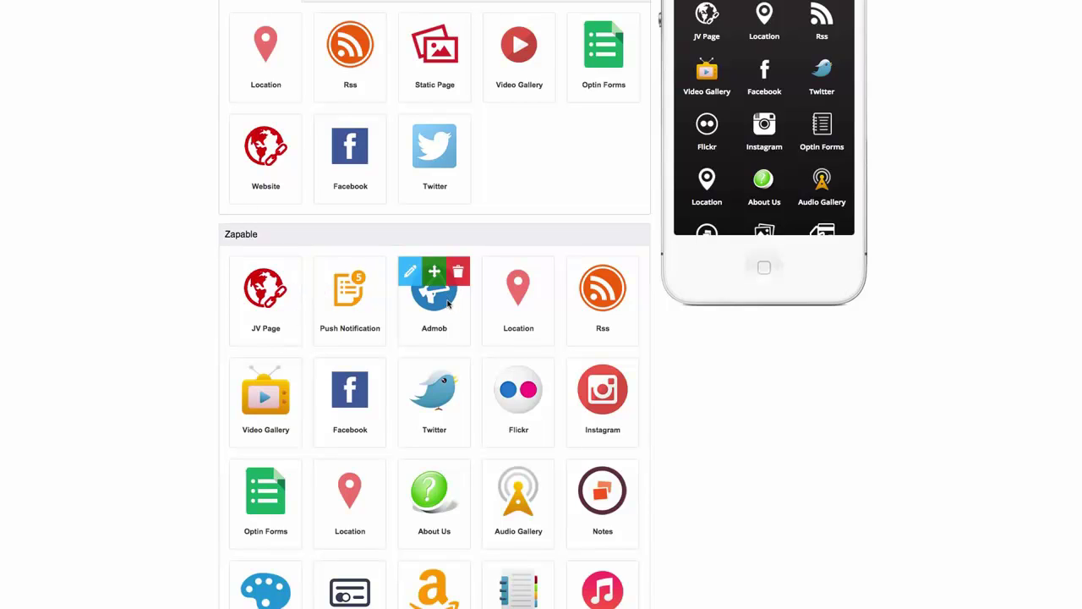
pyautogui.scroll(-1, 448, 304)
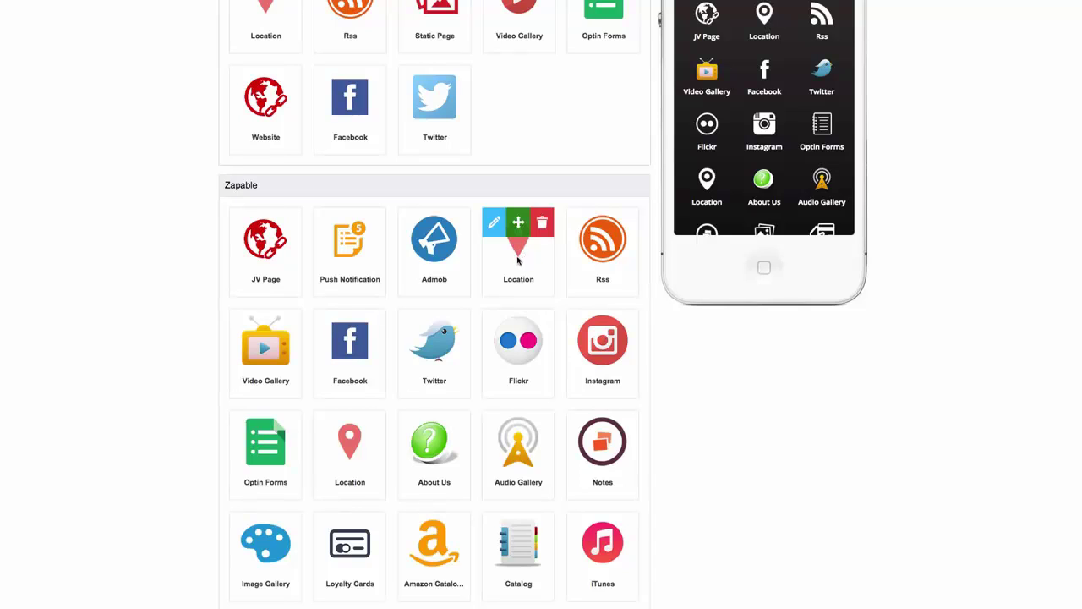
pyautogui.scroll(-1, 527, 260)
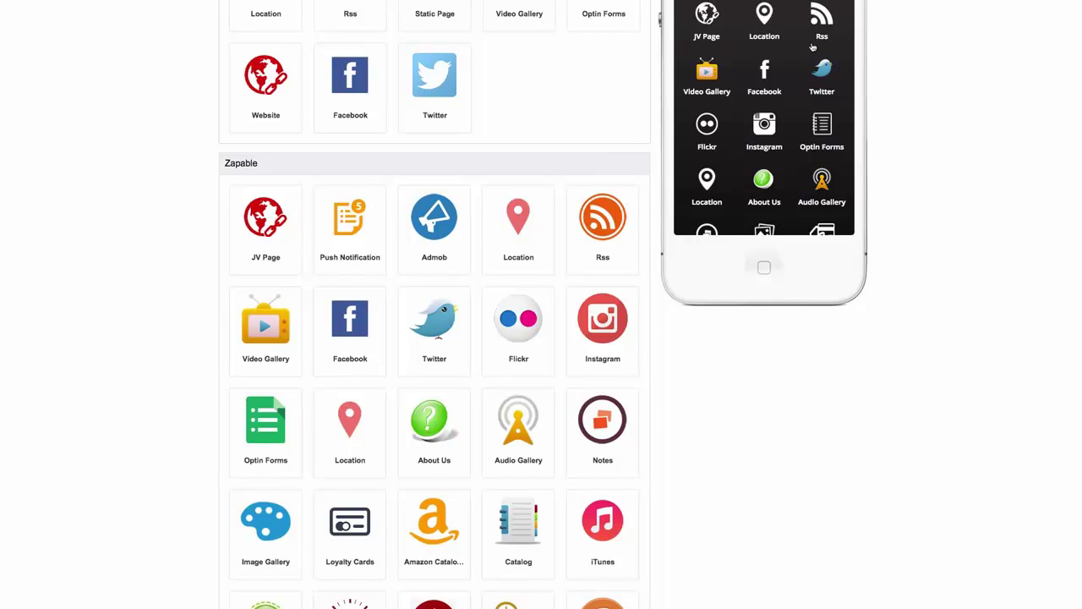
pyautogui.click(826, 19)
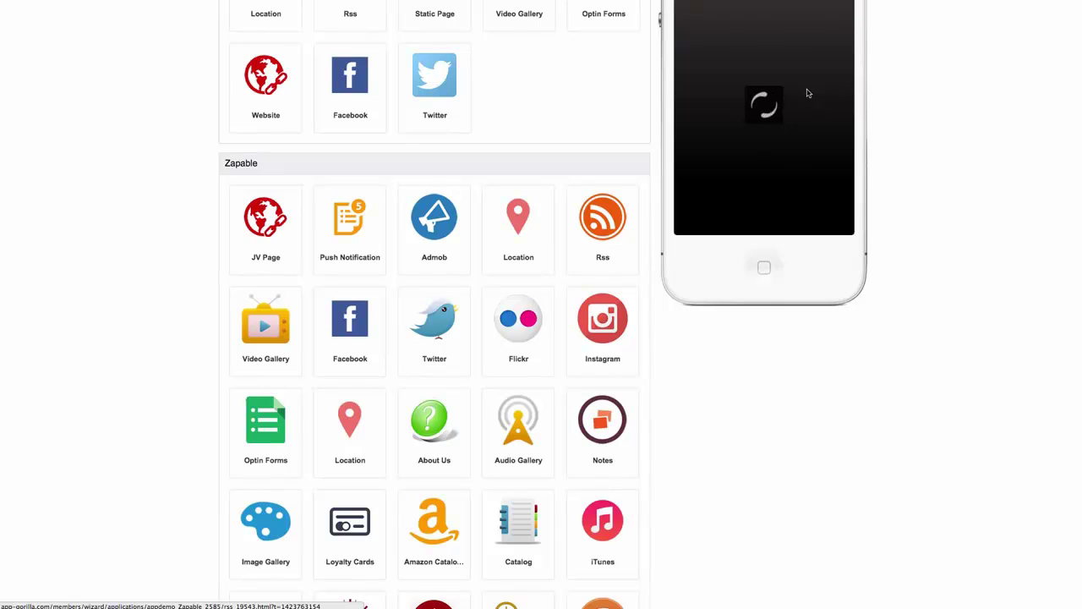
pyautogui.scroll(3, 807, 123)
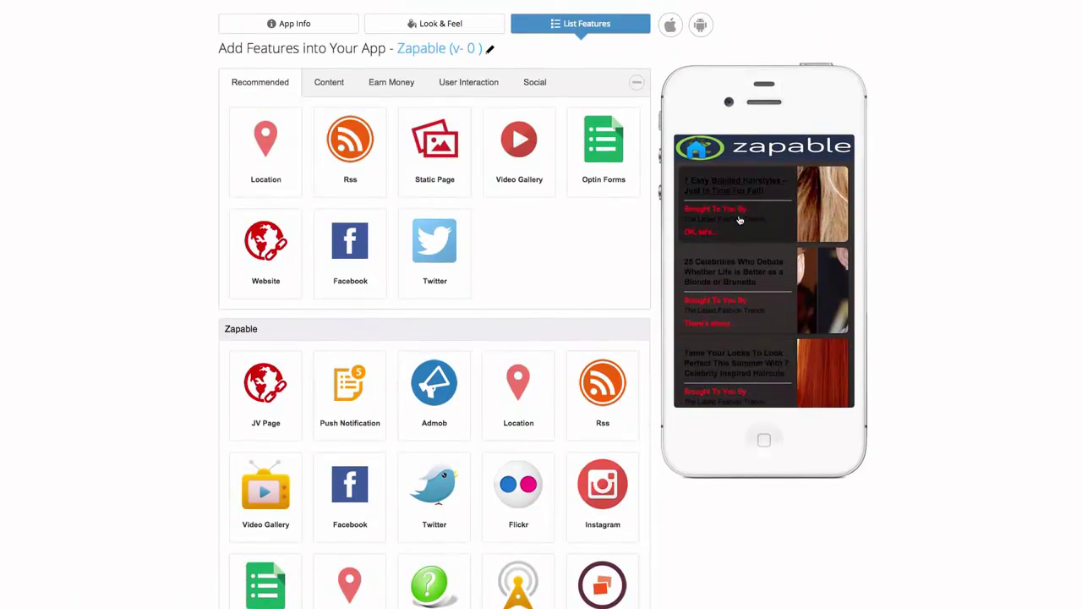
# Return to Look & Feel with the Rss feed open in the phone preview and set the List Background colour to white.
pyautogui.click(432, 30)
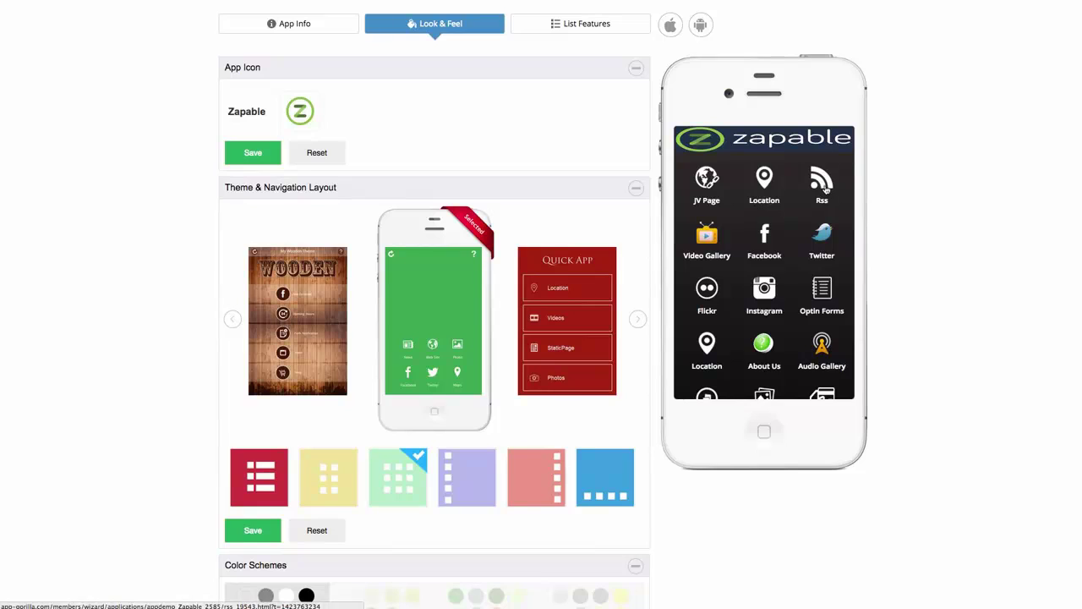
pyautogui.click(822, 186)
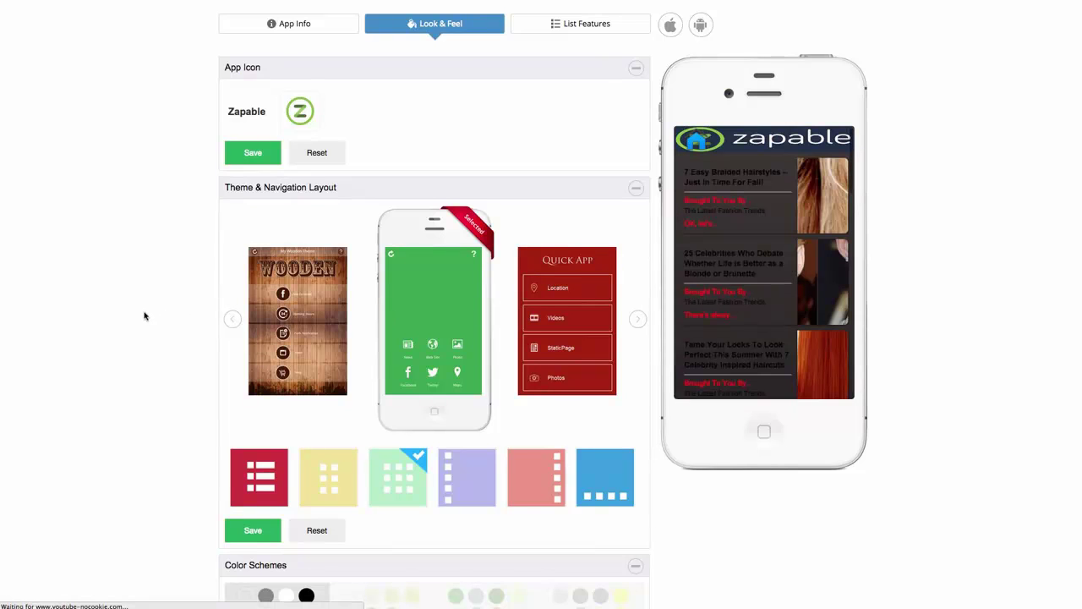
pyautogui.scroll(-4, 145, 317)
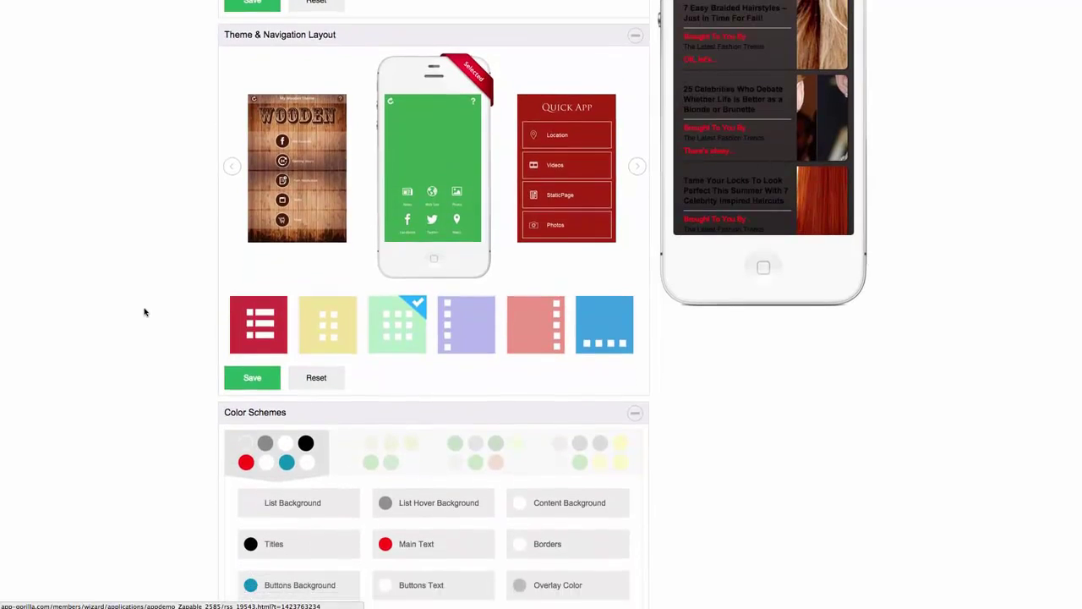
pyautogui.scroll(-1, 148, 316)
pyautogui.click(260, 481)
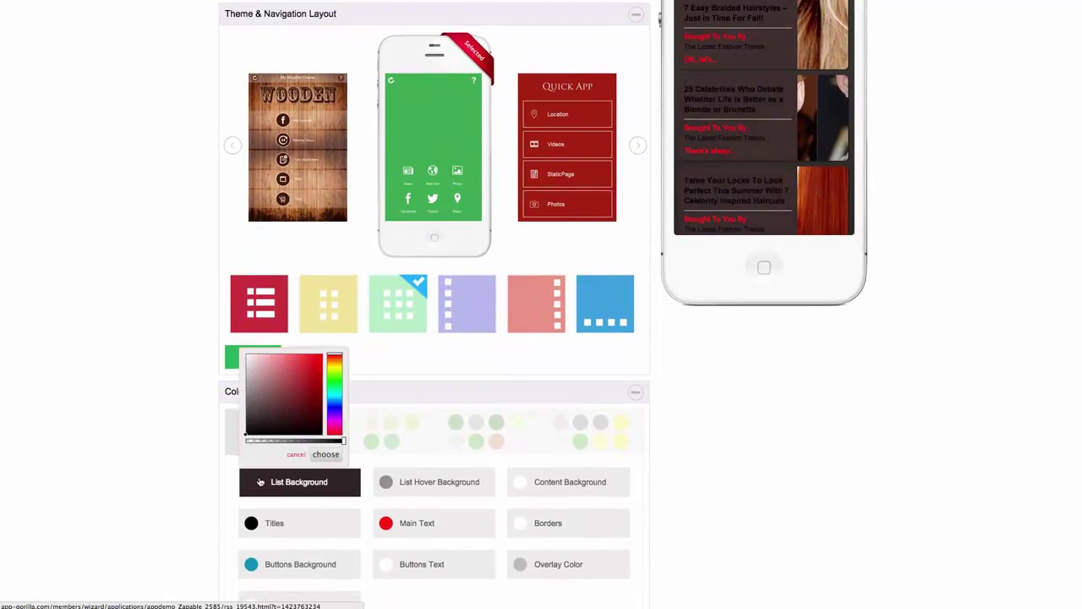
pyautogui.moveTo(250, 433); pyautogui.dragTo(246, 351)
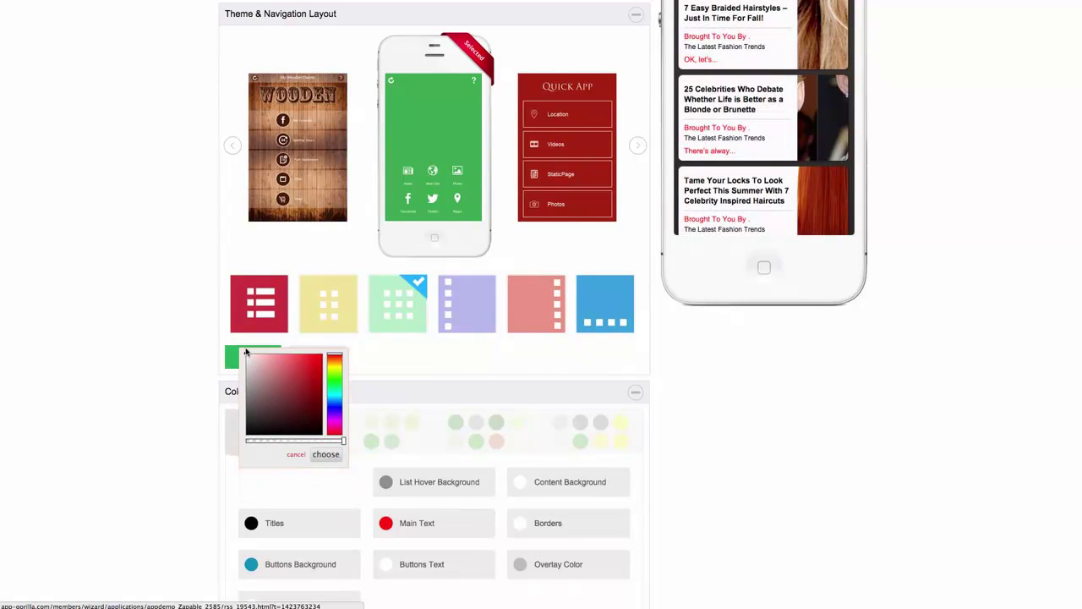
pyautogui.click(330, 453)
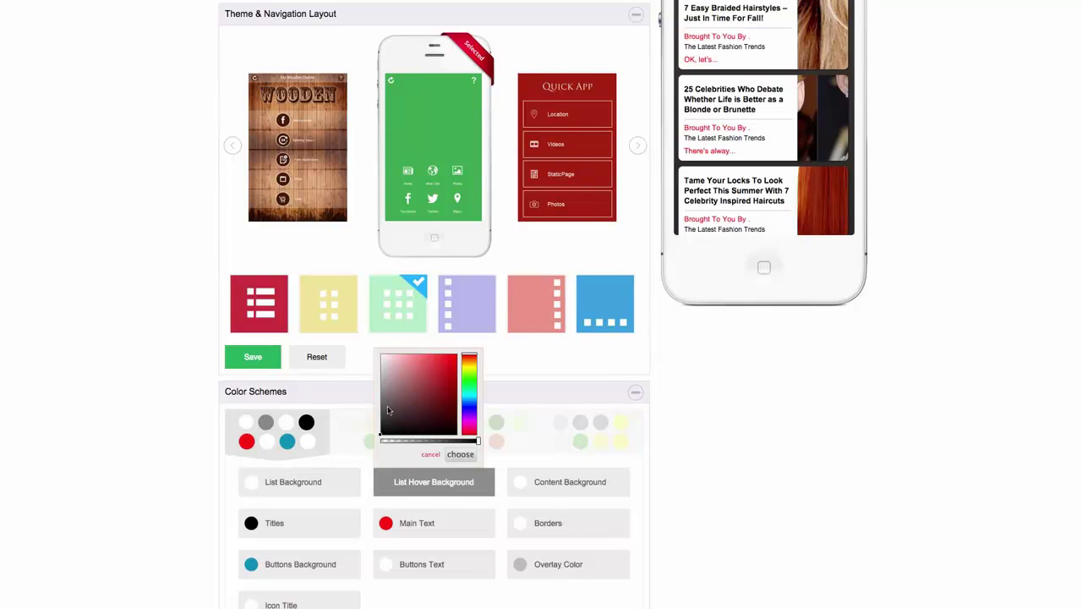
# Set the List Hover Background colour to a light blue.
pyautogui.moveTo(384, 434); pyautogui.dragTo(392, 363)
pyautogui.click(470, 405)
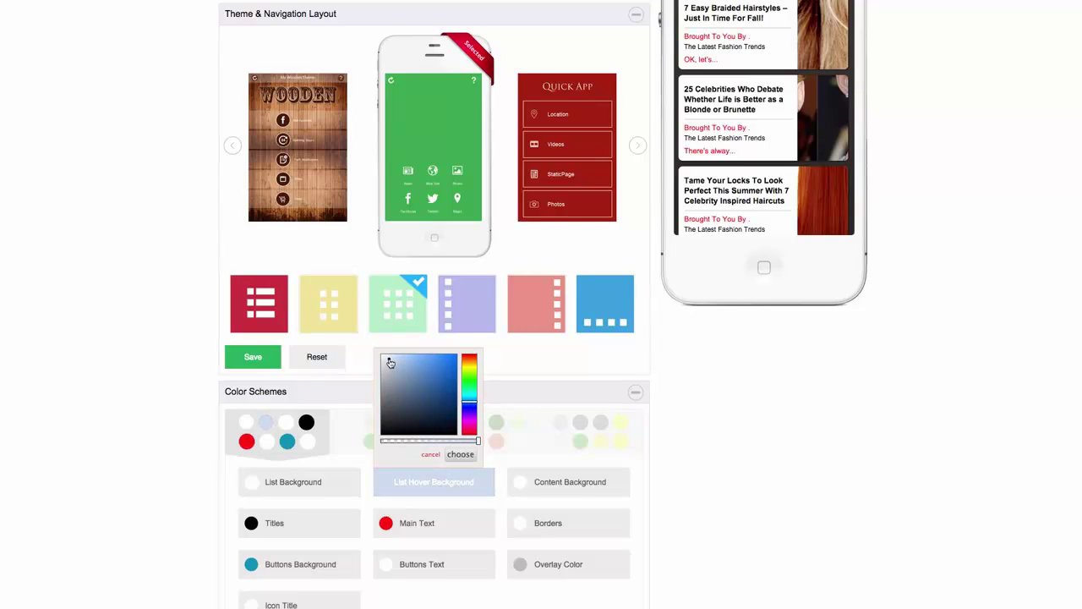
pyautogui.click(542, 368)
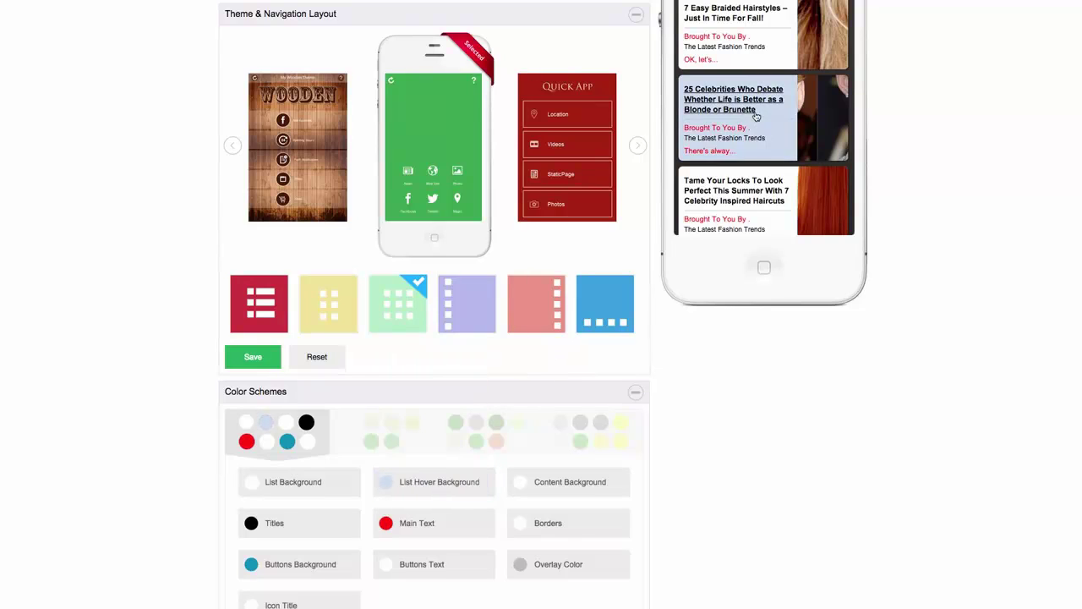
# Open the "7 Easy Braided Hairstyles" article in the phone preview and read through its text and images.
pyautogui.click(714, 26)
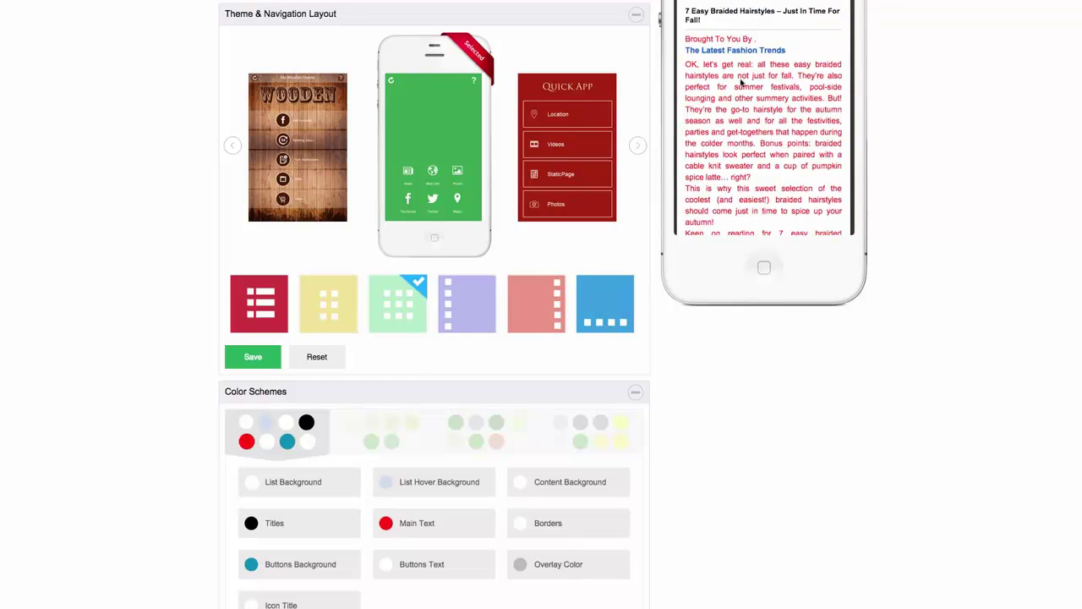
pyautogui.scroll(-15, 738, 73)
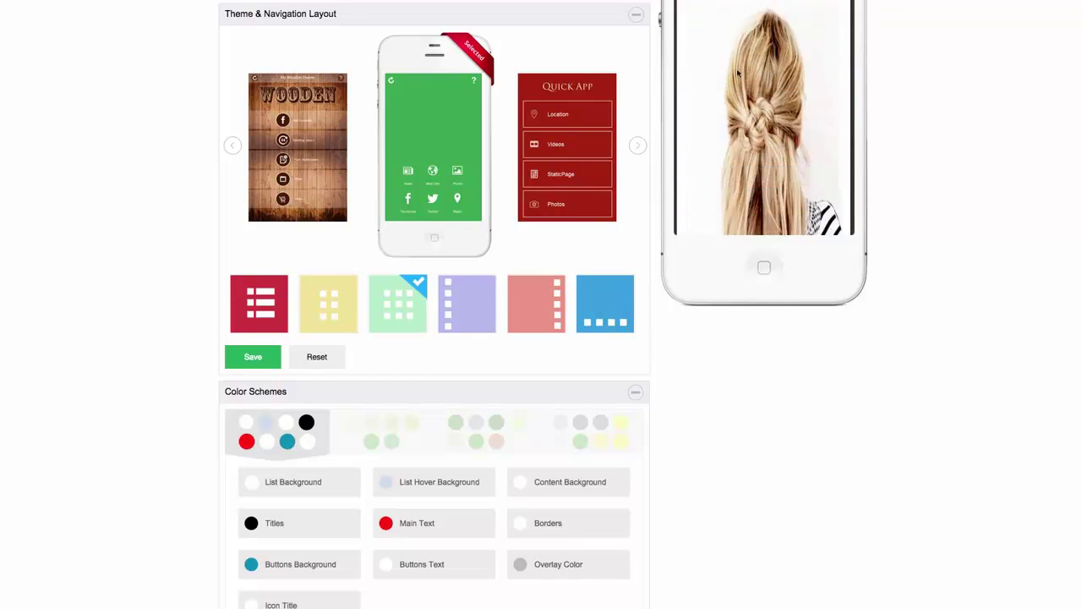
pyautogui.scroll(-10, 743, 72)
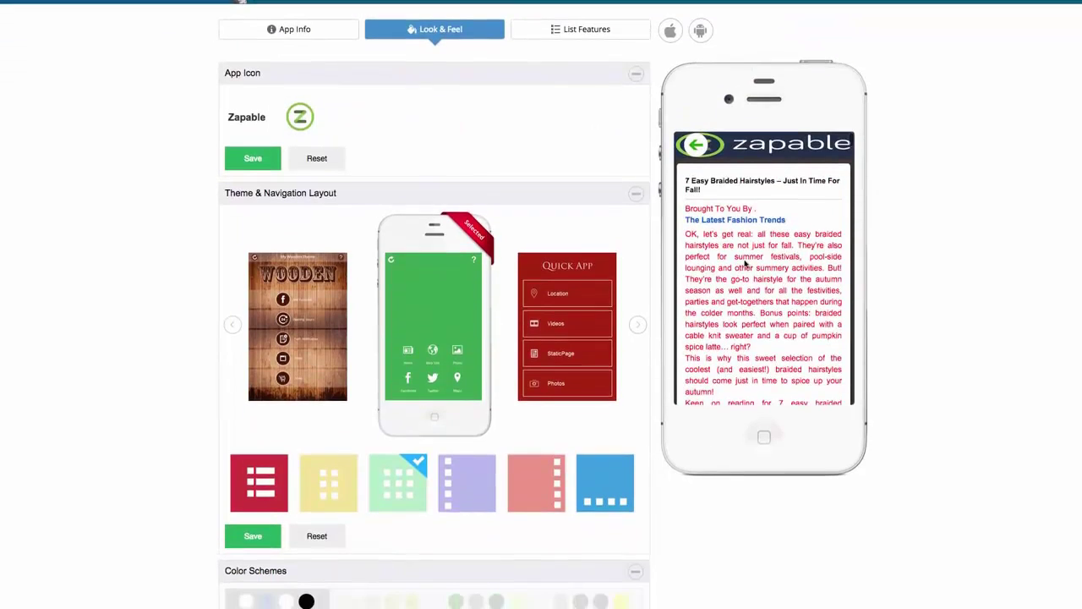
pyautogui.scroll(-2, 966, 177)
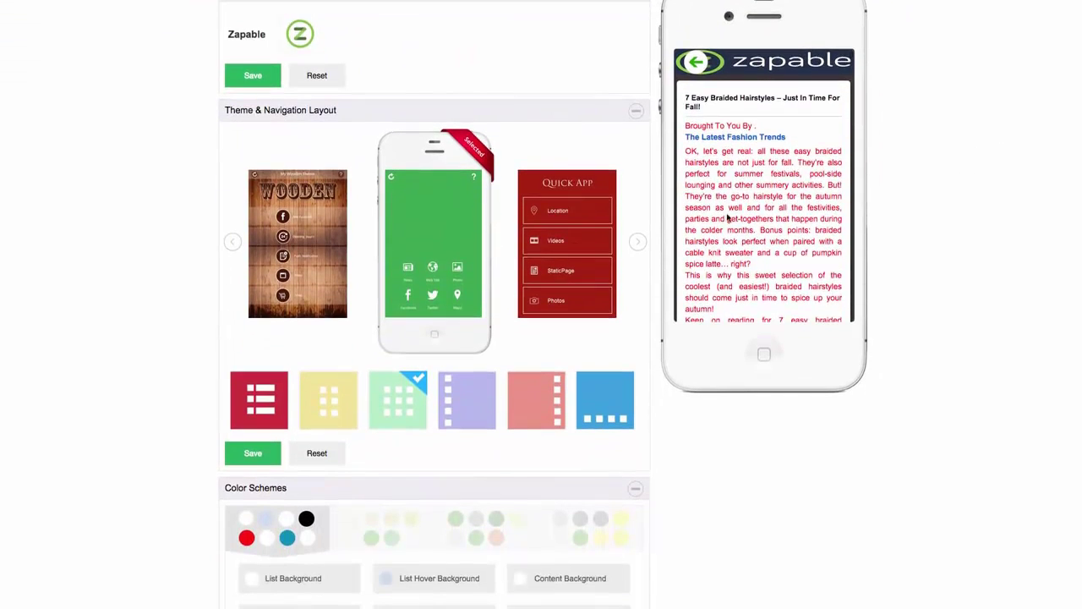
pyautogui.scroll(-5, 497, 399)
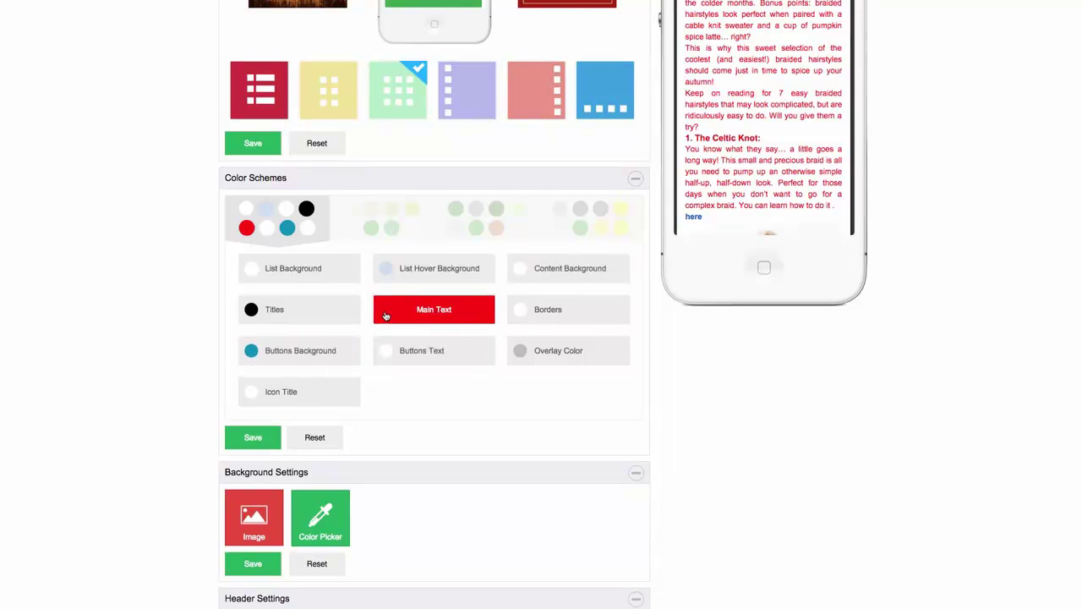
pyautogui.scroll(2, 804, 321)
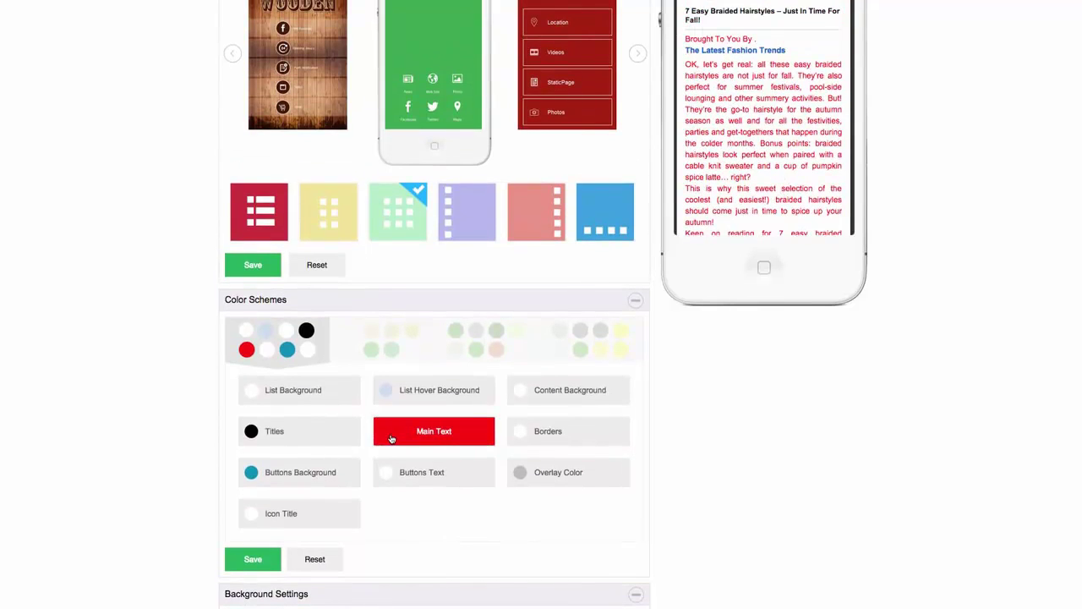
# Try black as the Main Text colour, then set it back to red.
pyautogui.click(385, 436)
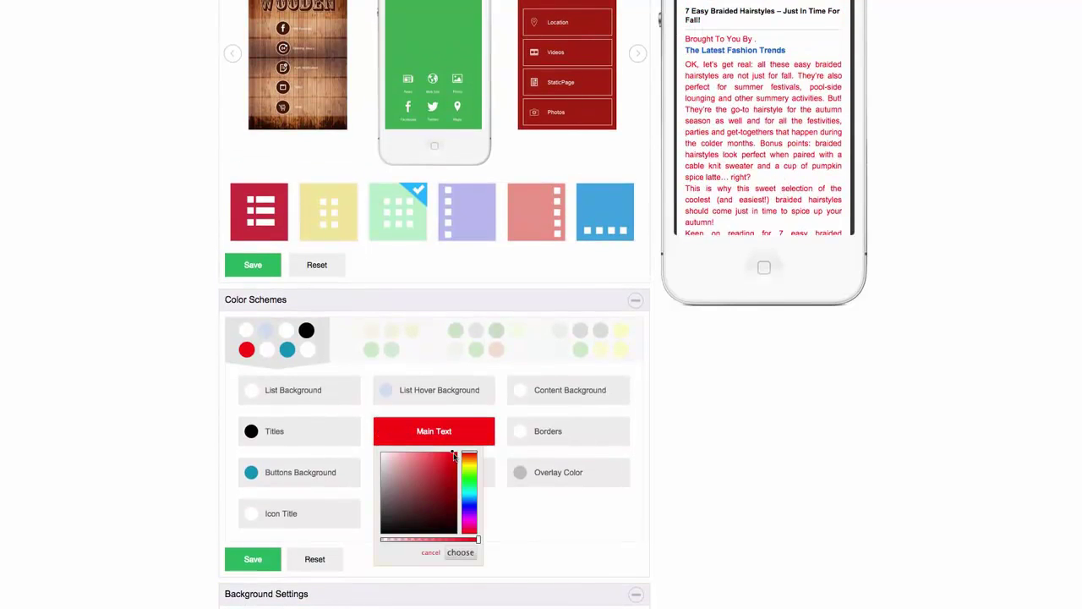
pyautogui.click(404, 529)
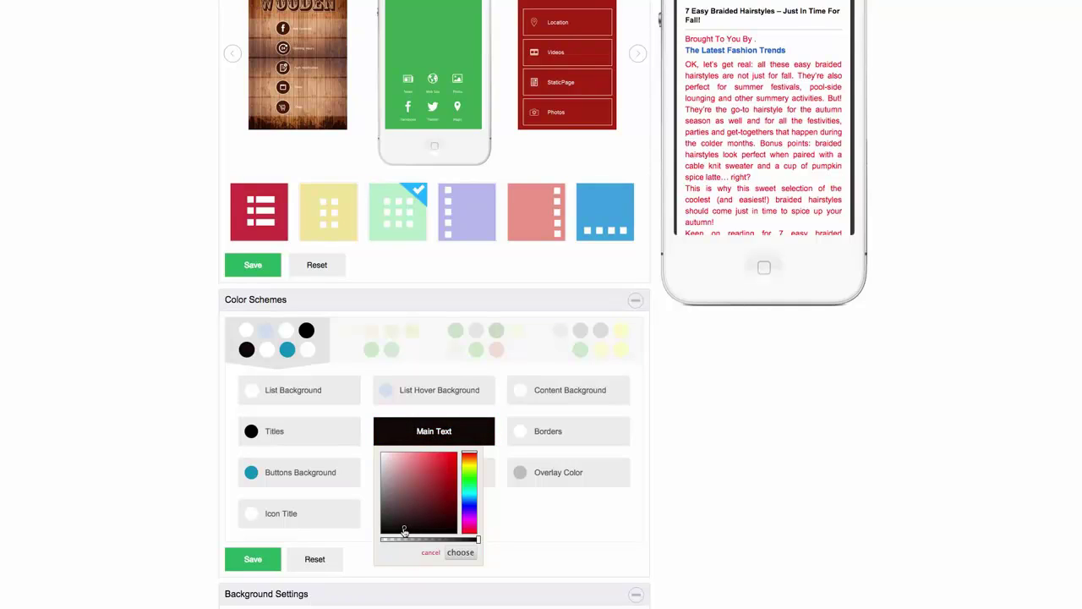
pyautogui.click(454, 459)
pyautogui.click(558, 513)
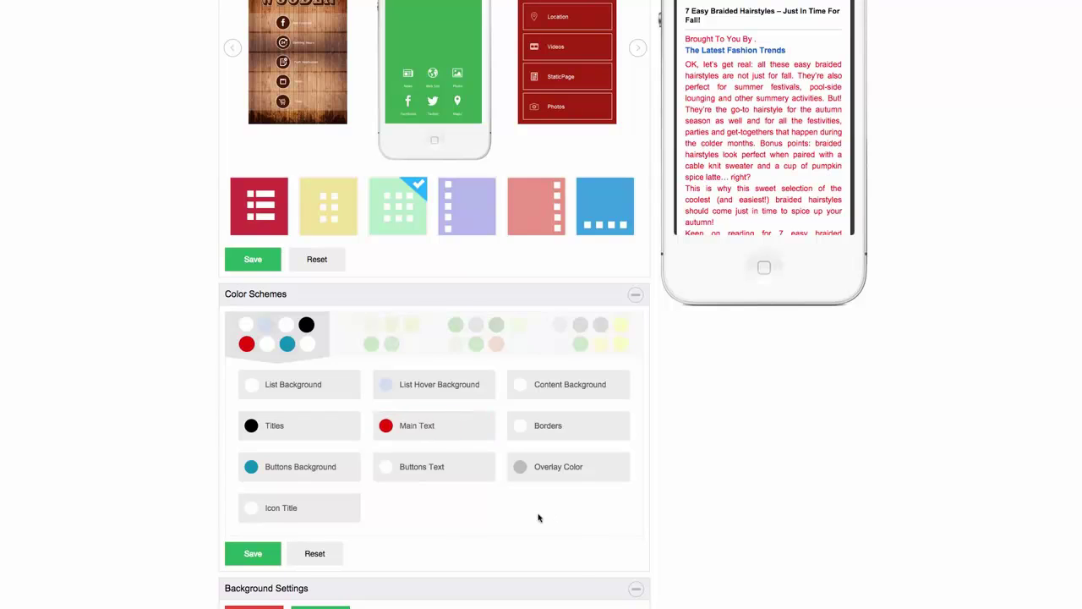
# Go to the List Features section and open the app in the iPhone 6 preview.
pyautogui.scroll(-3, 524, 507)
pyautogui.scroll(1, 489, 474)
pyautogui.scroll(5, 489, 475)
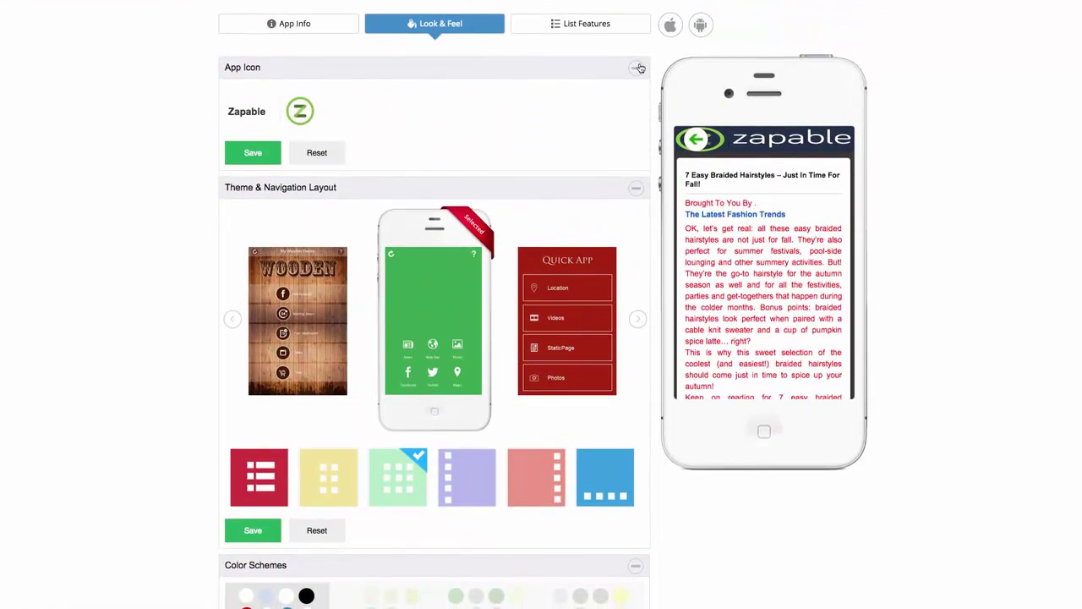
pyautogui.click(609, 23)
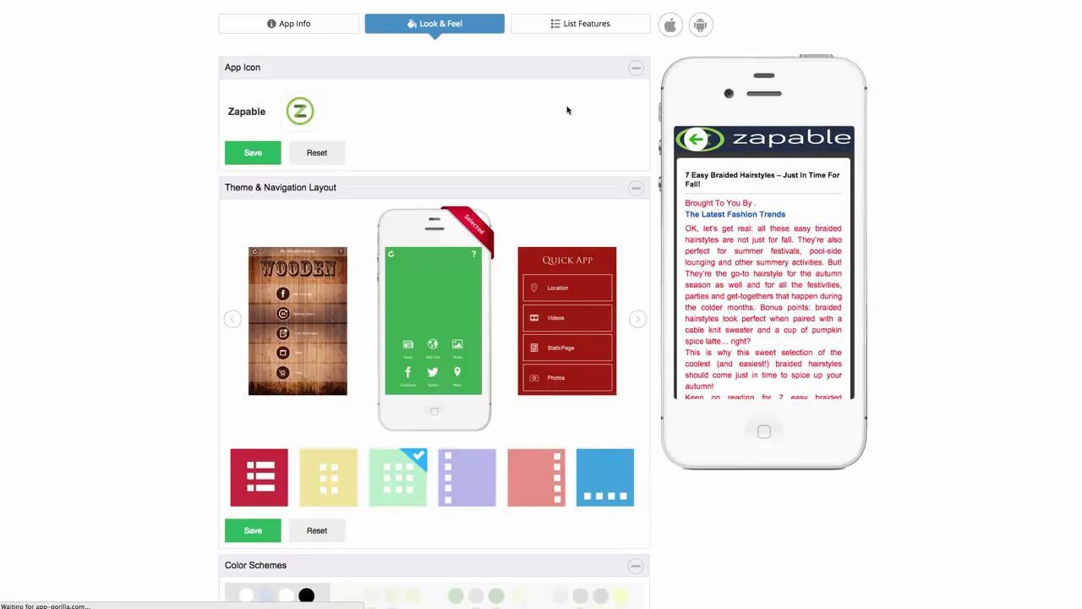
pyautogui.moveTo(678, 29)
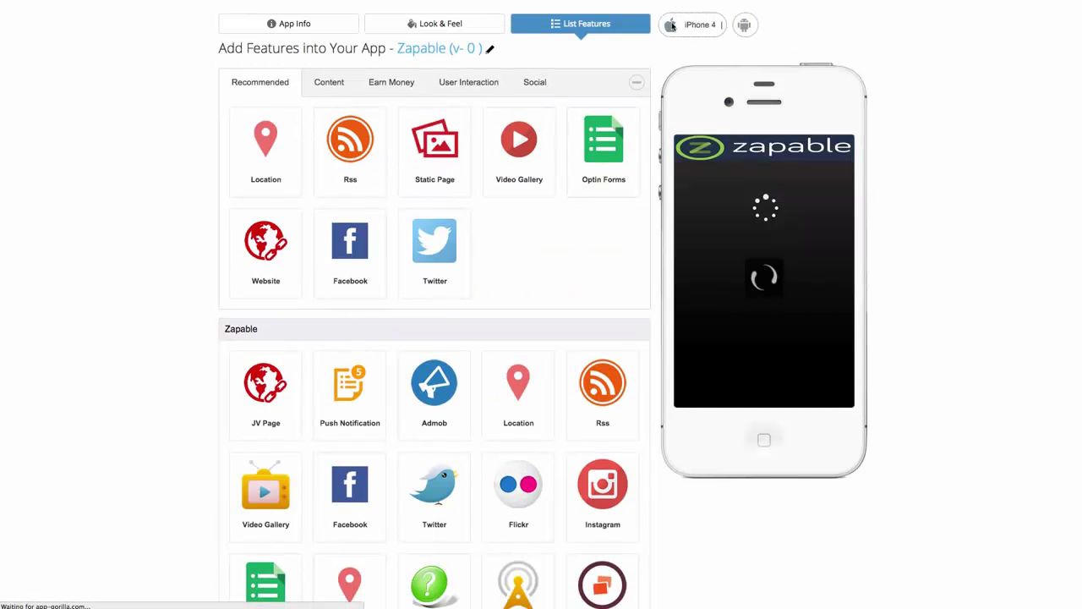
pyautogui.click(746, 26)
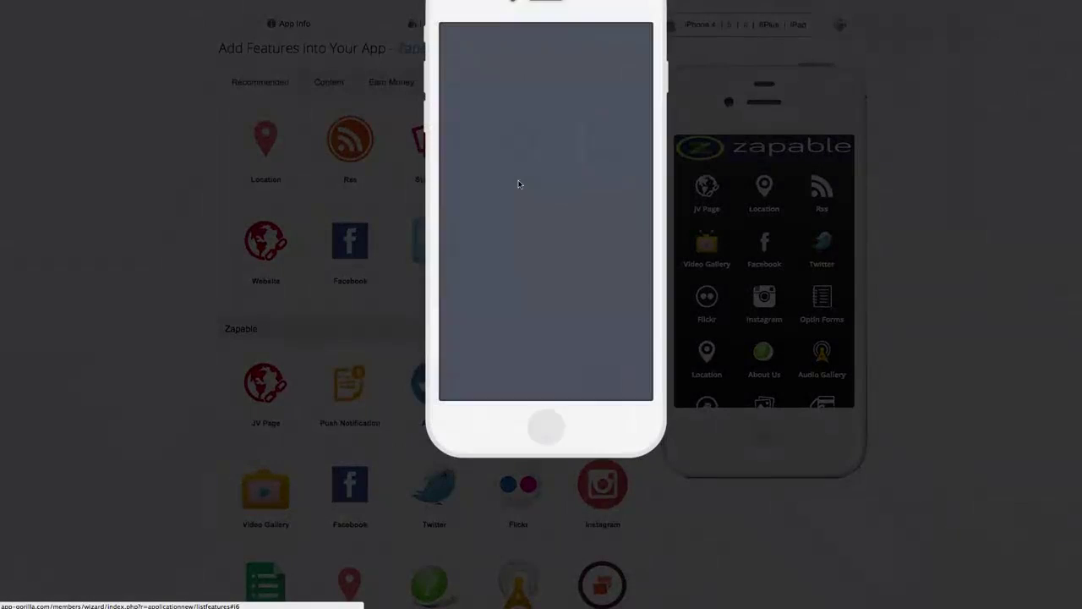
# View the Coupons feature in the enlarged iPhone preview, then close the preview.
pyautogui.scroll(-2, 564, 149)
pyautogui.scroll(-3, 564, 148)
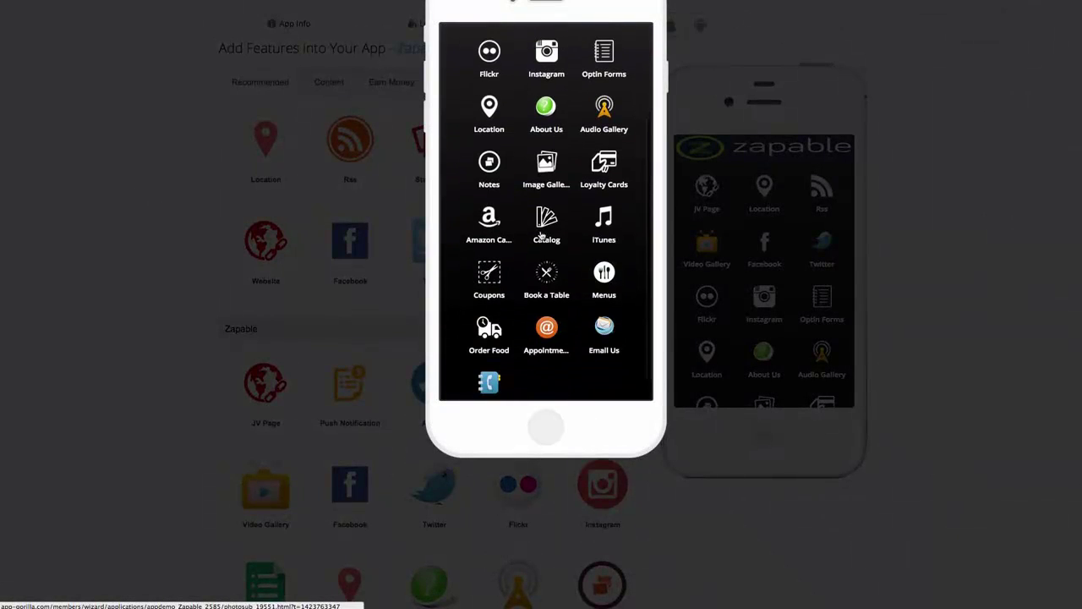
pyautogui.click(495, 272)
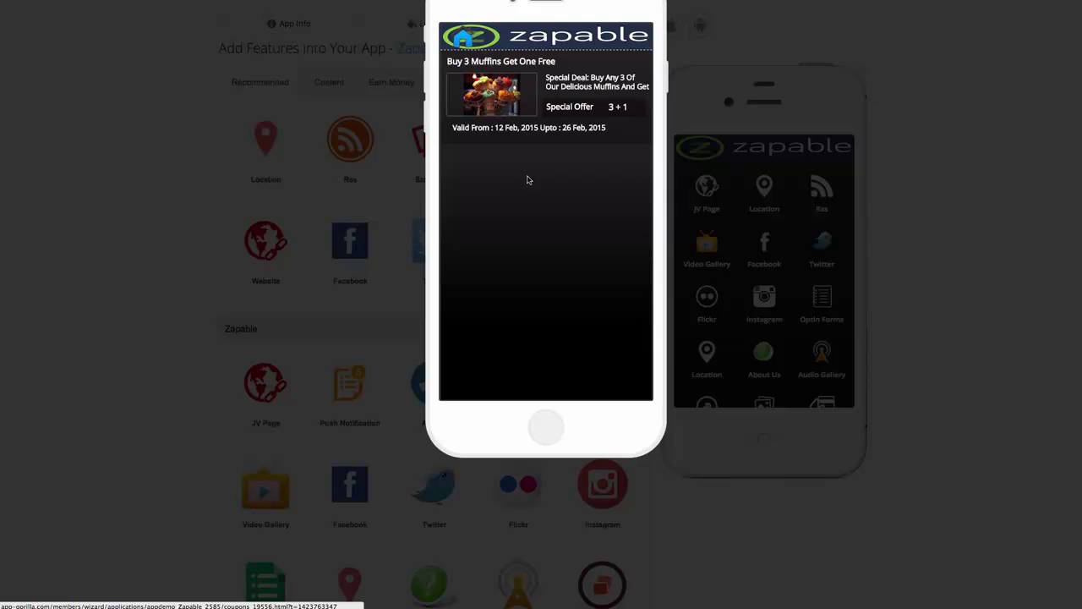
pyautogui.click(188, 293)
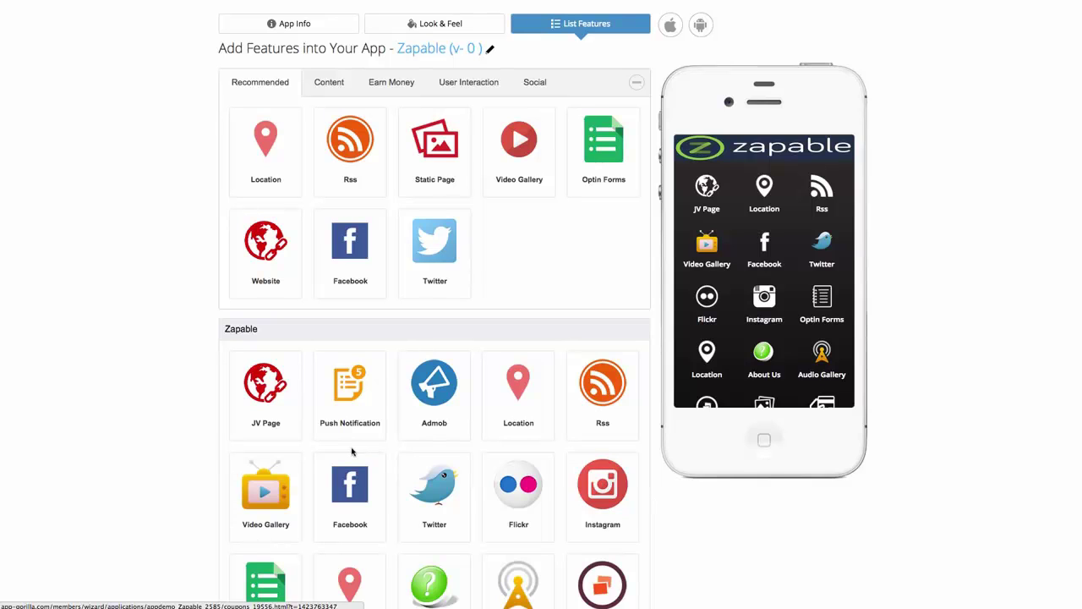
# Reopen the iPhone 6 preview from the features list and open its Coupons feature.
pyautogui.scroll(-3, 561, 370)
pyautogui.scroll(3, 670, 188)
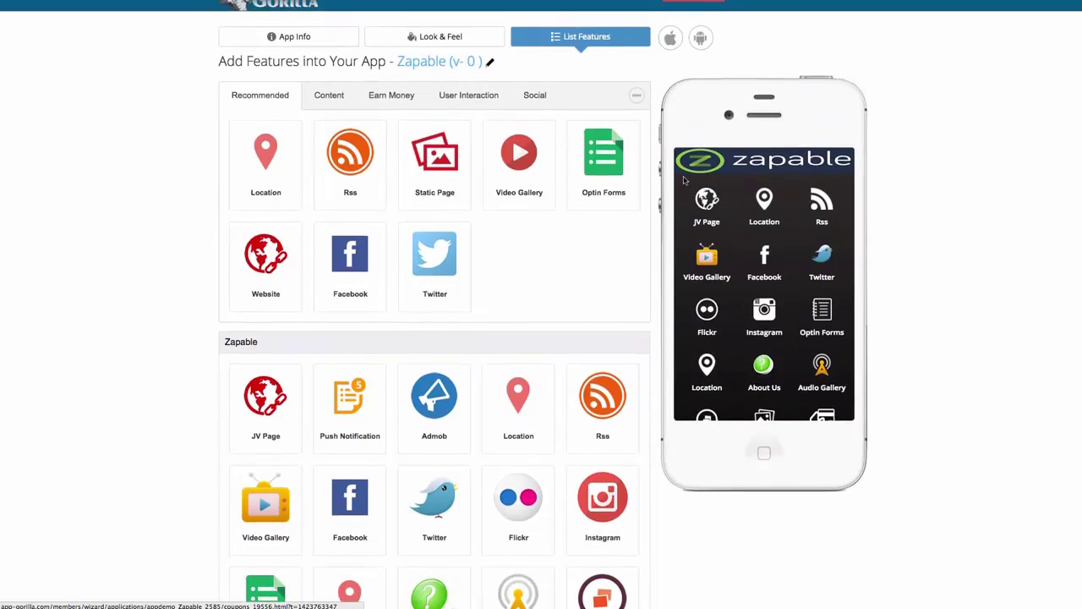
pyautogui.moveTo(702, 26)
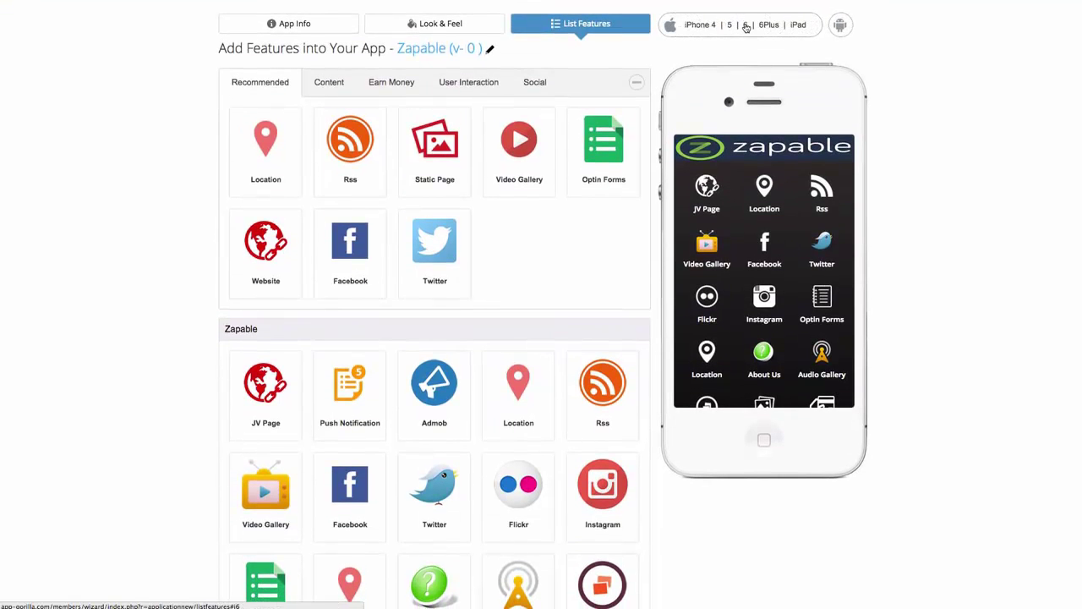
pyautogui.click(745, 25)
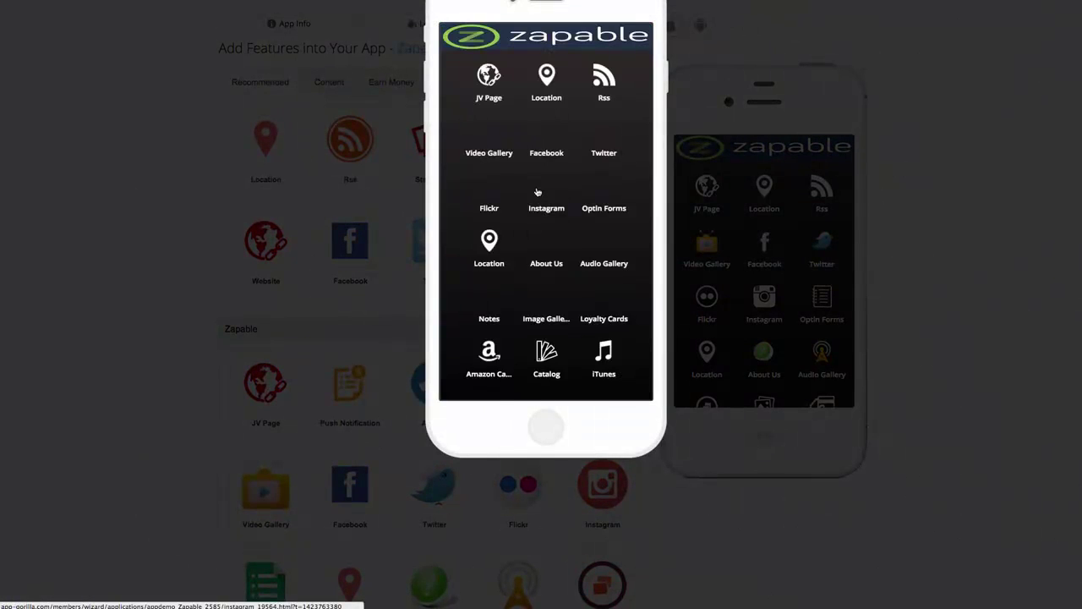
pyautogui.scroll(-2, 538, 237)
pyautogui.scroll(-2, 538, 243)
pyautogui.scroll(-1, 538, 242)
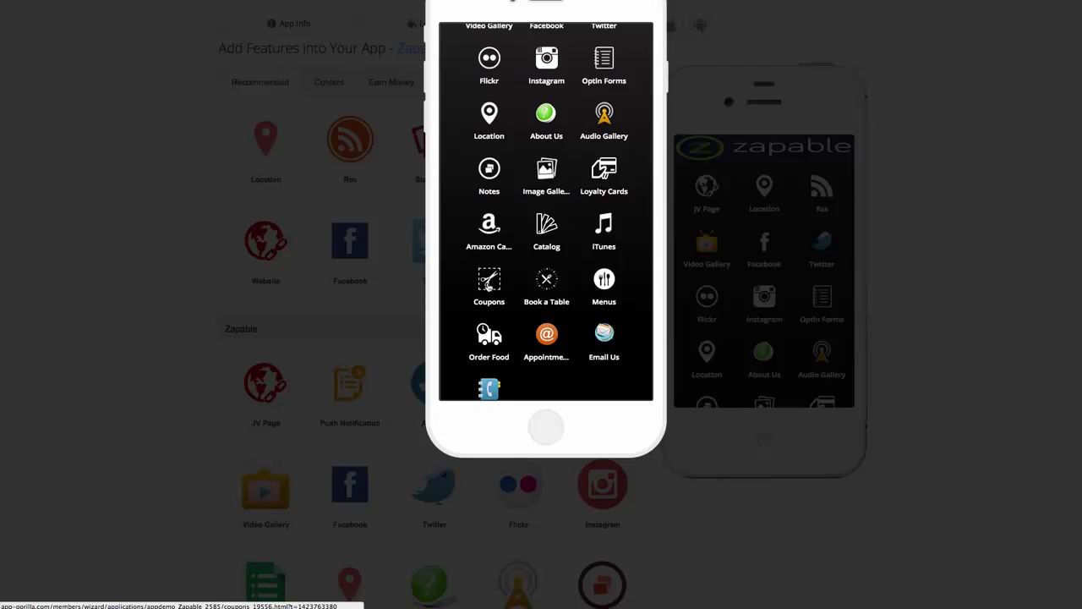
pyautogui.click(489, 285)
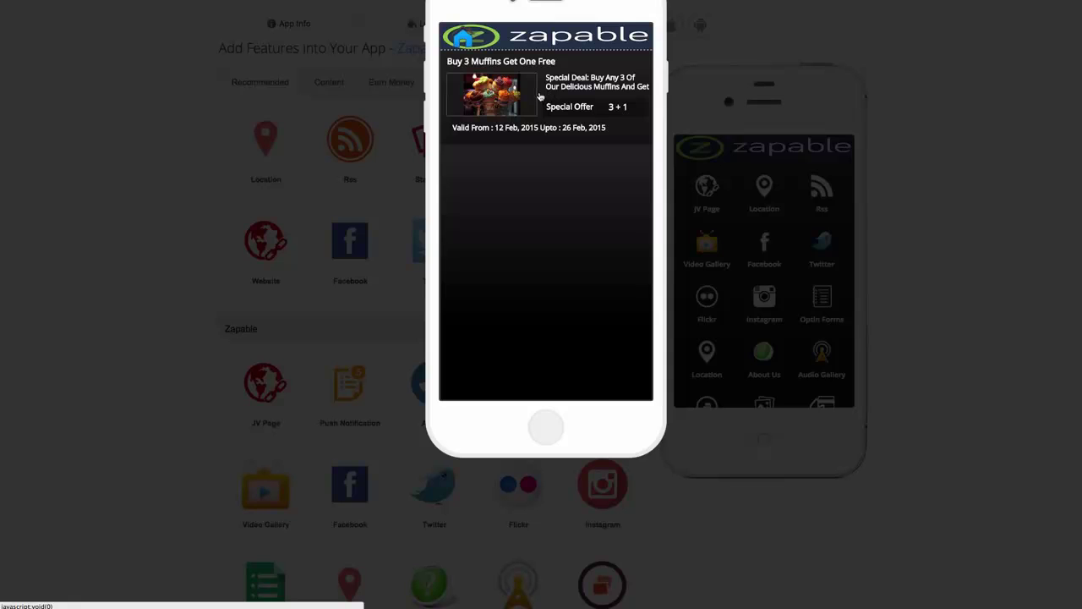
# View the "Buy 3 Muffins Get One Free" coupon's details and claim option, then leave the coupon and close the preview.
pyautogui.click(540, 96)
pyautogui.scroll(-1, 545, 144)
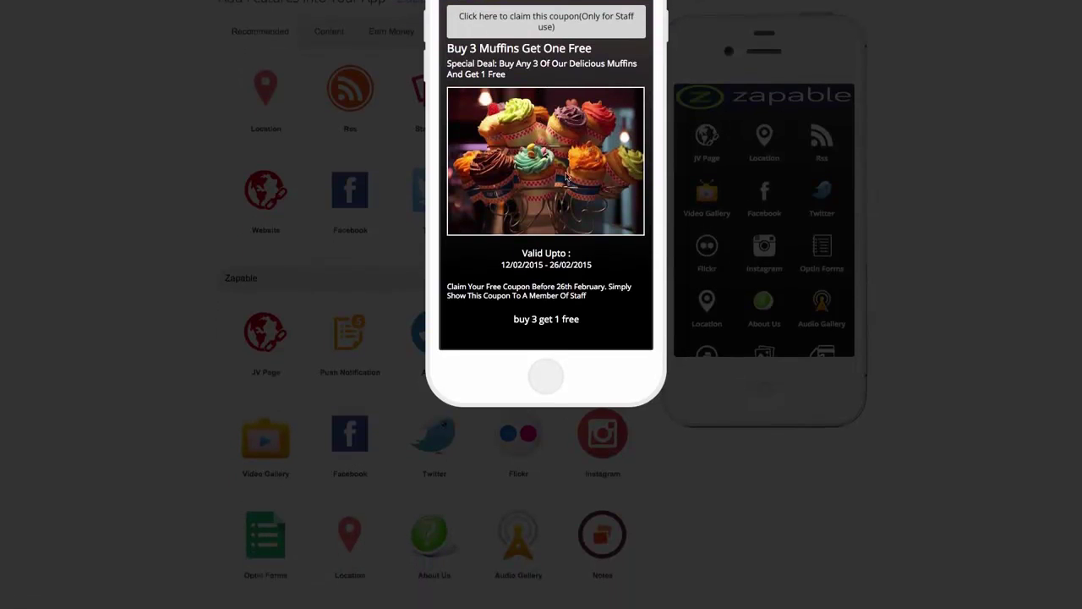
pyautogui.scroll(1, 563, 161)
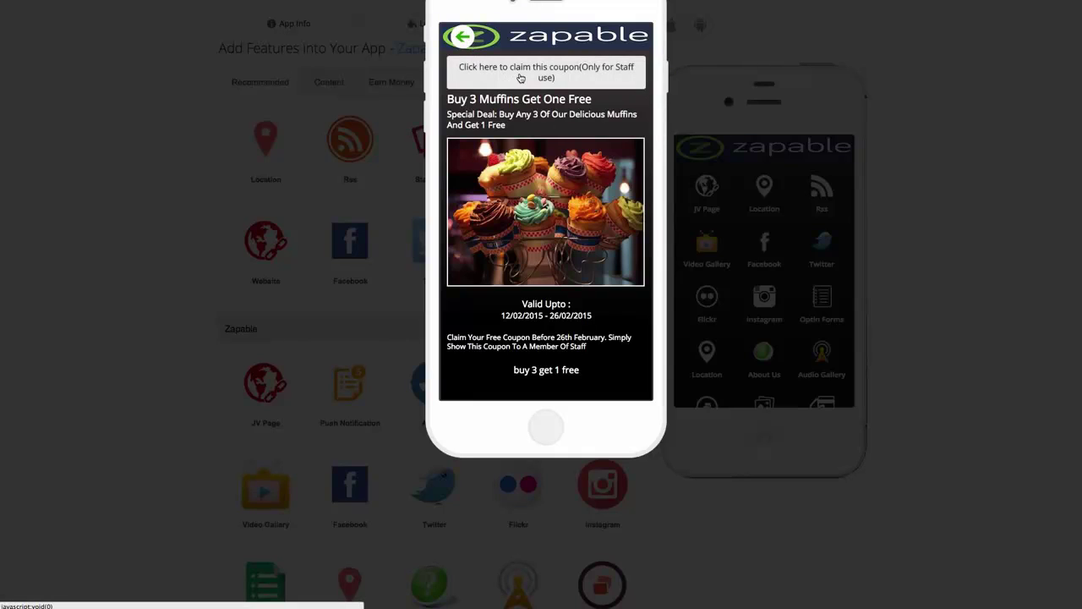
pyautogui.click(462, 36)
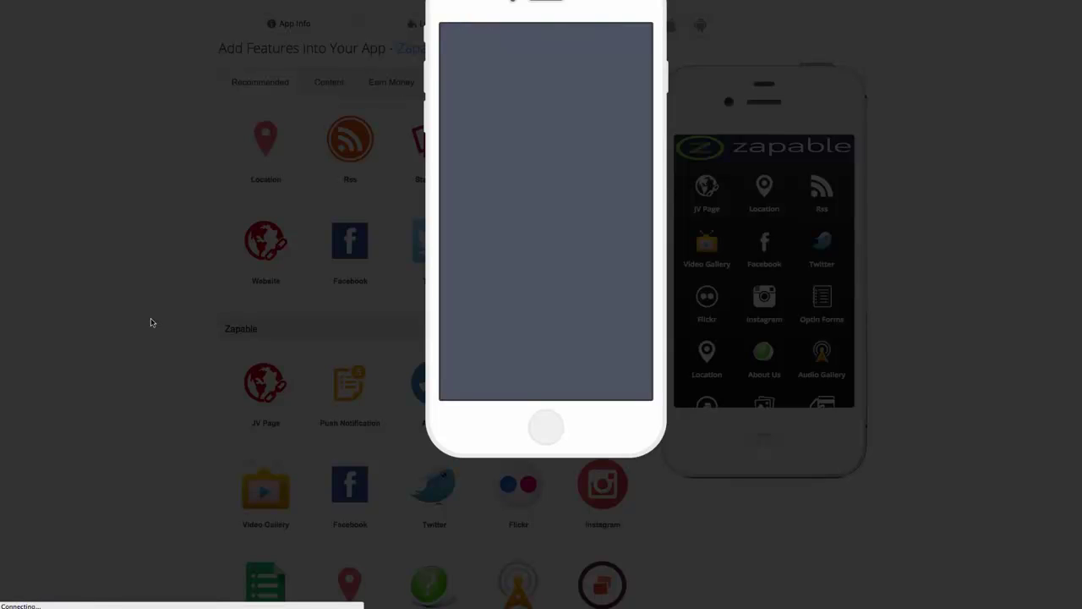
pyautogui.rightClick(153, 320)
pyautogui.click(169, 324)
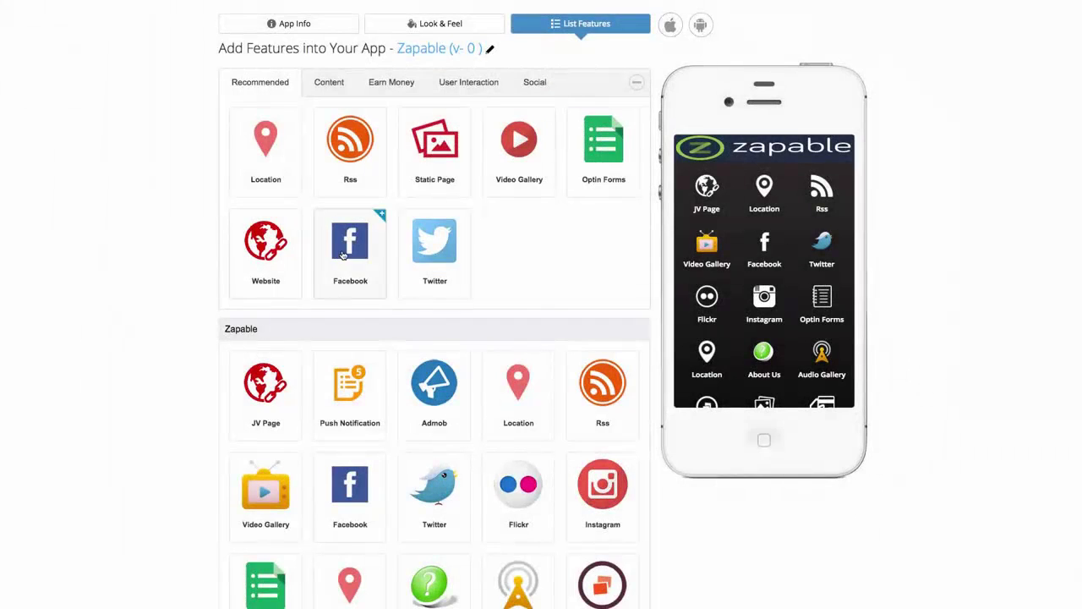
# Open the added Coupons feature for editing, hide the "Buy 3 Muffins Get One Free" coupon and make it visible again.
pyautogui.scroll(-4, 393, 315)
pyautogui.scroll(-4, 392, 315)
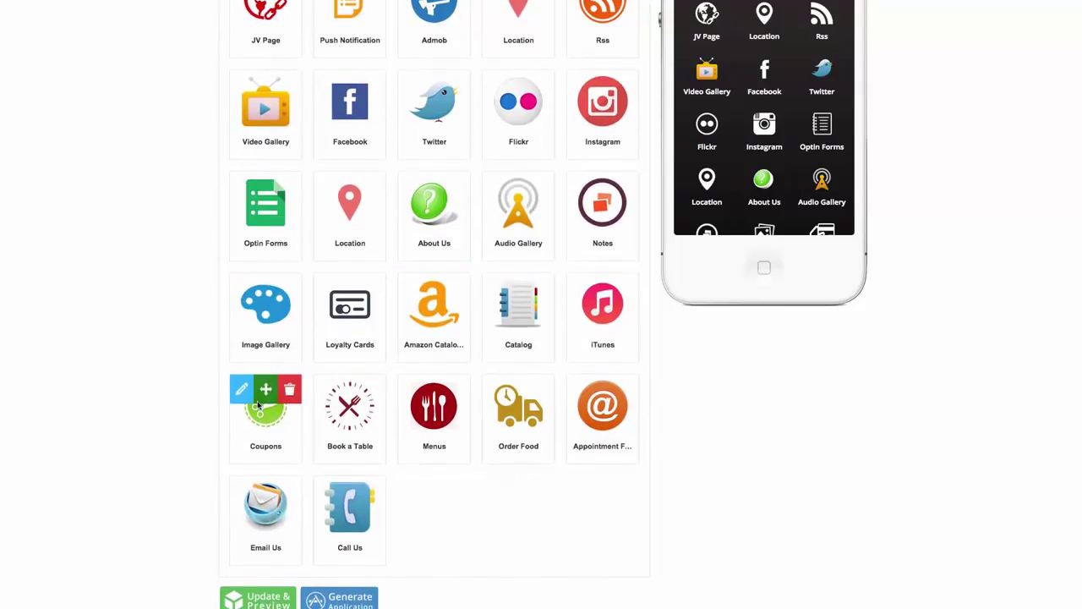
pyautogui.click(241, 390)
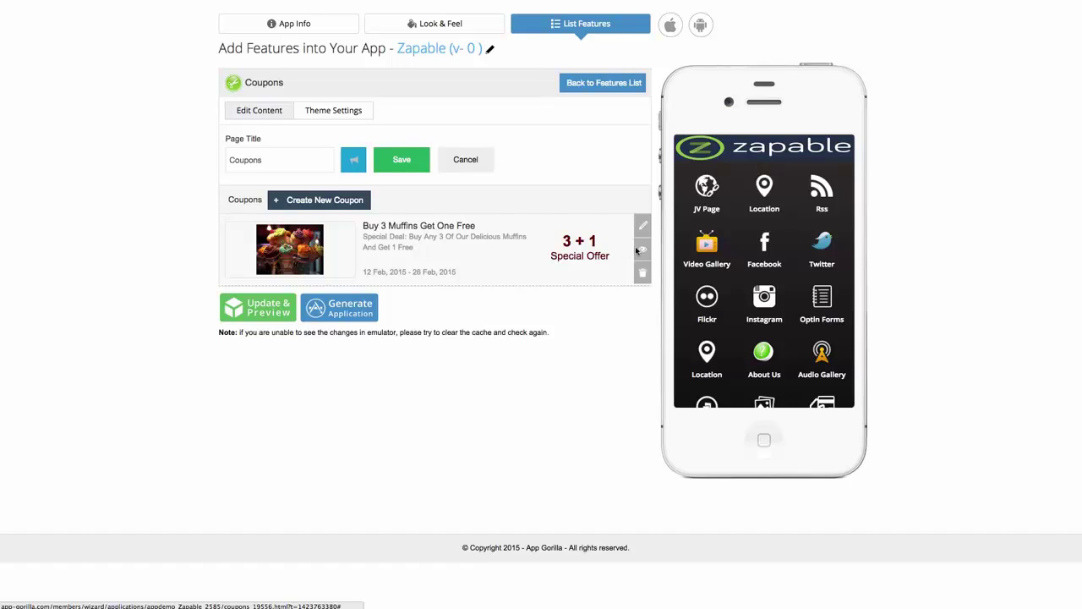
pyautogui.click(643, 254)
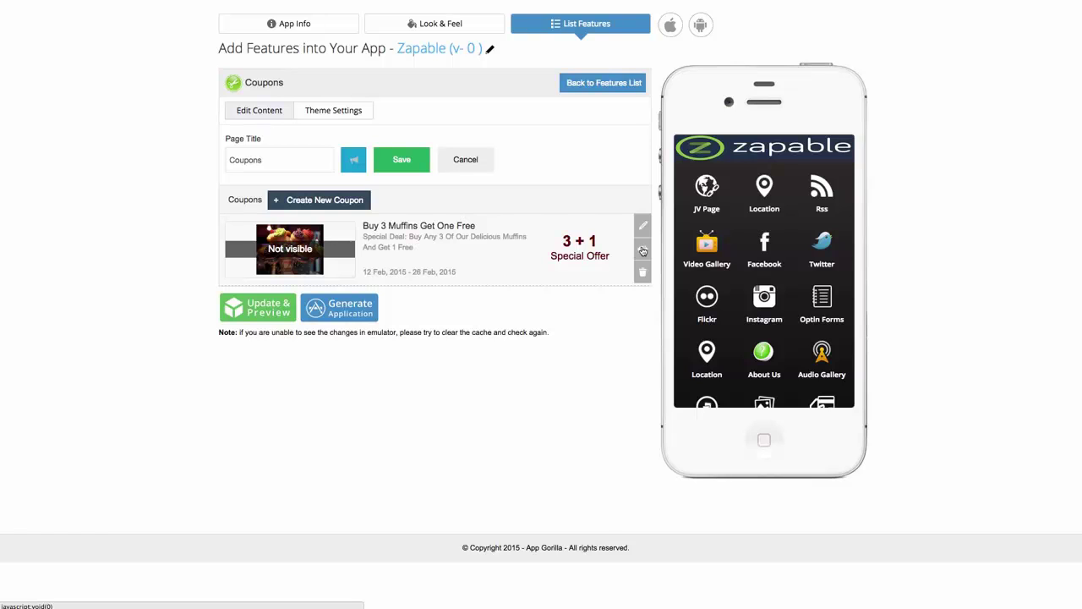
pyautogui.click(643, 254)
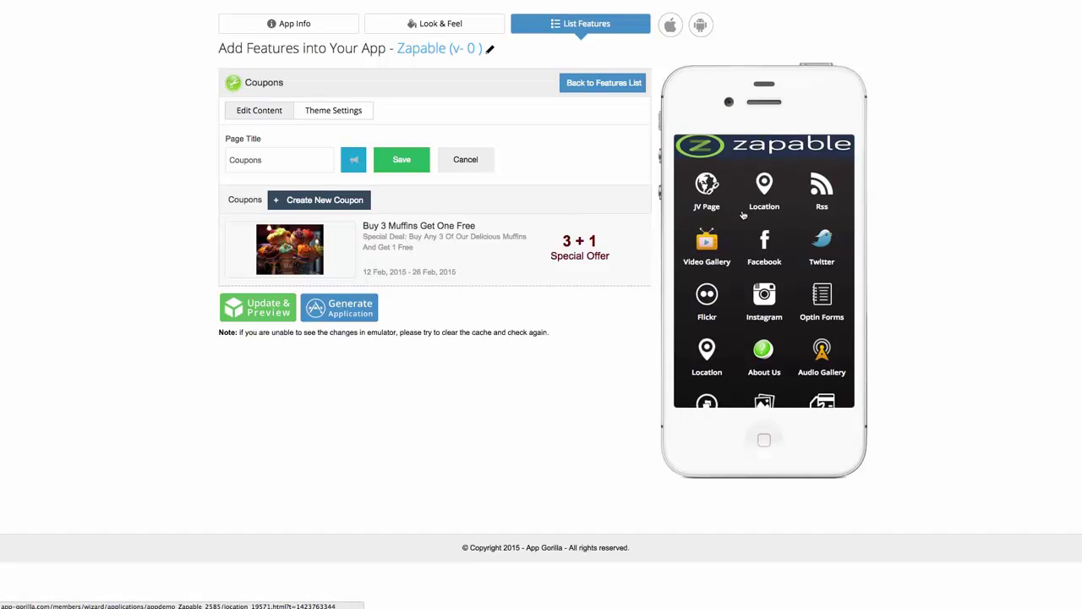
# Browse the app's features in the phone preview, then reopen the iPhone 6 preview and open Audio Gallery.
pyautogui.scroll(-3, 761, 254)
pyautogui.scroll(-2, 770, 279)
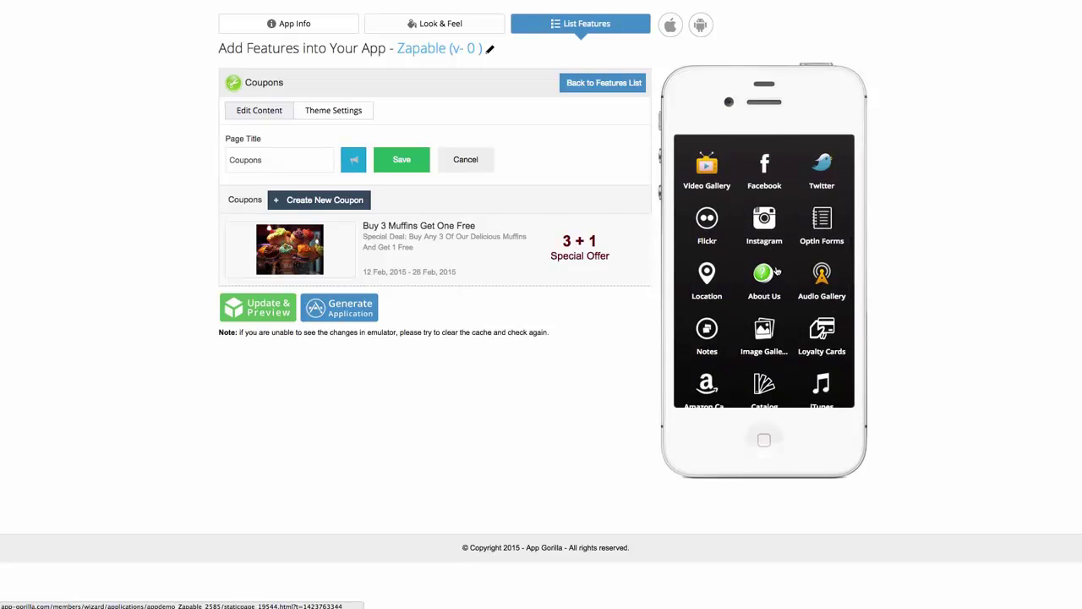
pyautogui.scroll(-2, 782, 275)
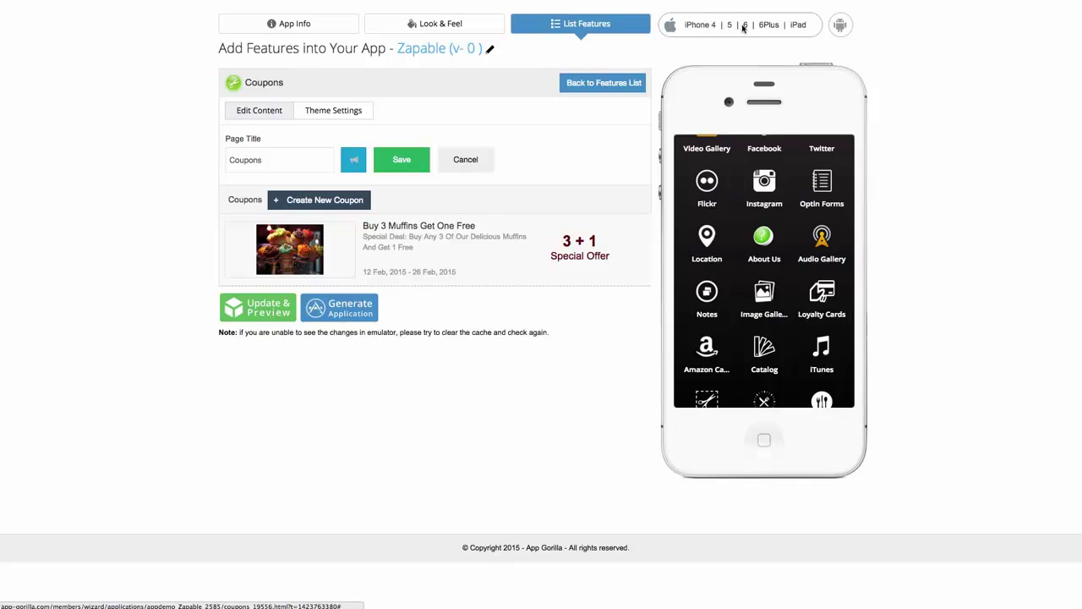
pyautogui.click(743, 25)
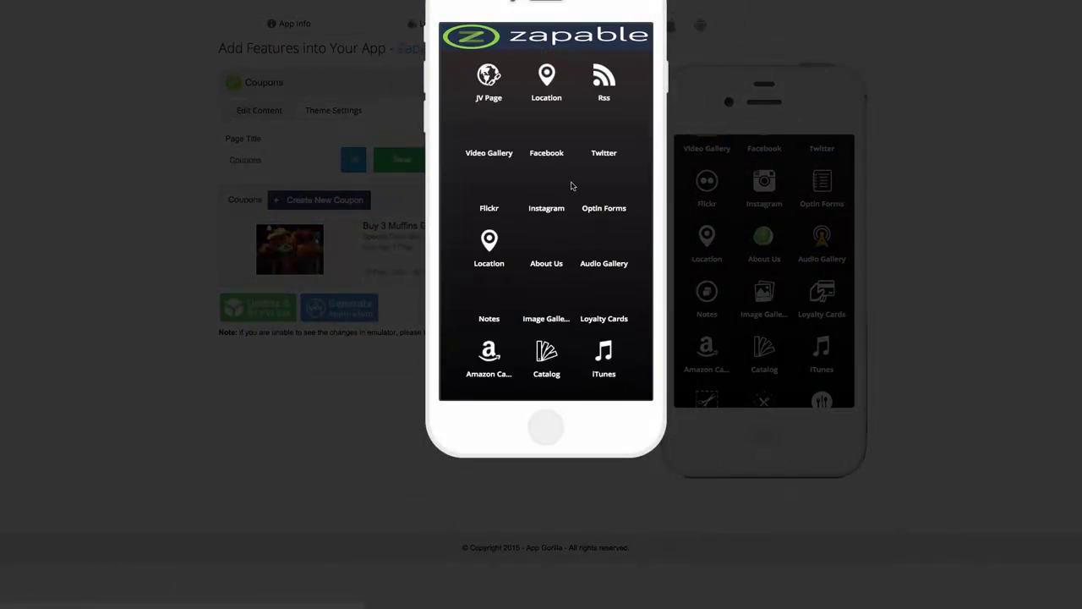
pyautogui.scroll(-2, 570, 186)
pyautogui.click(602, 212)
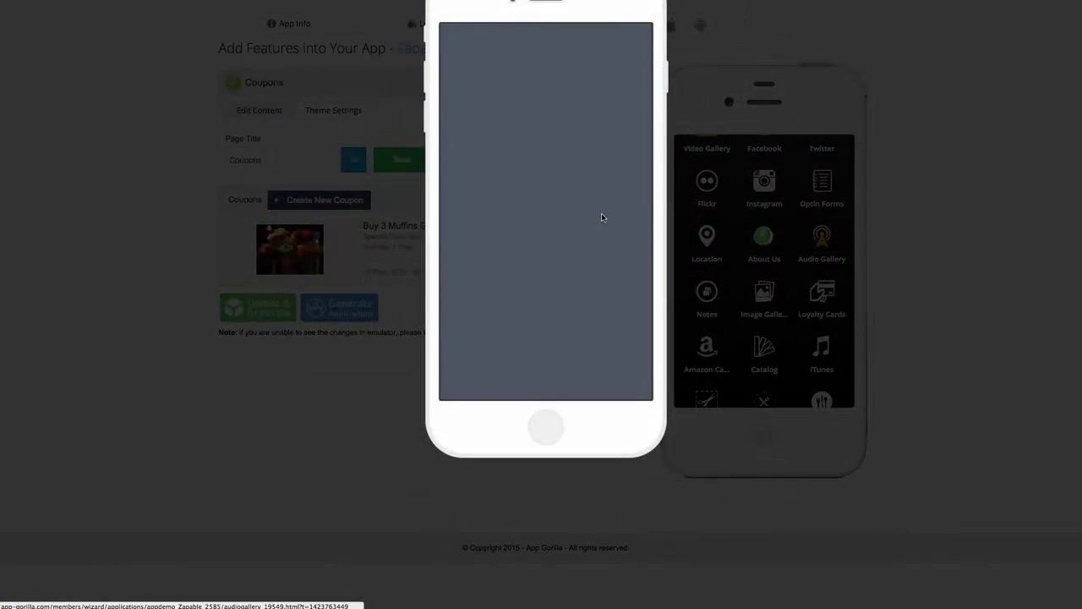
# Open the Ted Talks album in Audio Gallery, play and pause its first talk, then leave the album and close the preview.
pyautogui.click(490, 109)
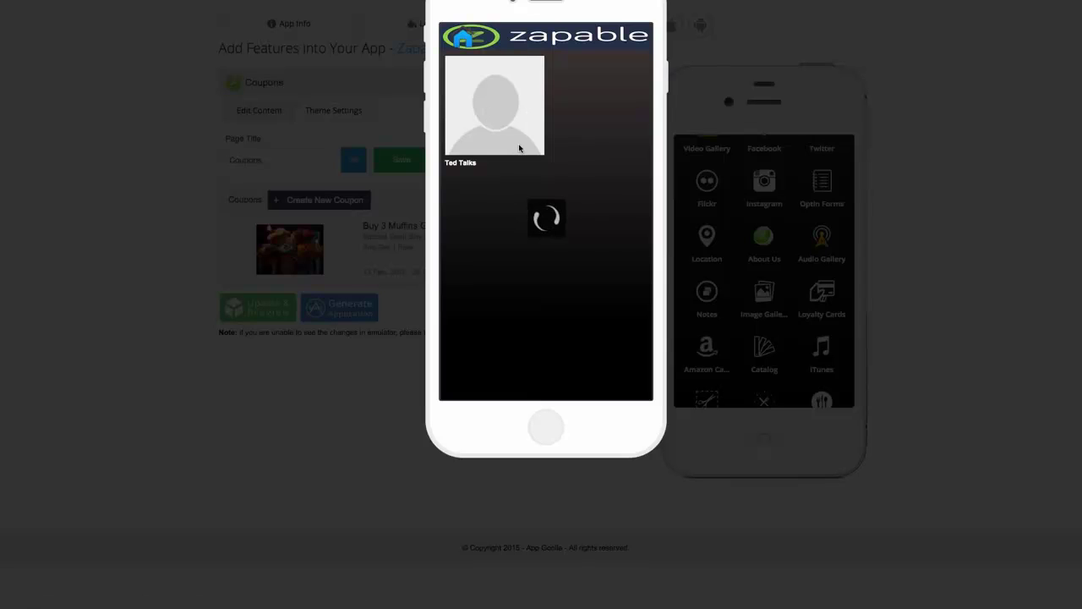
pyautogui.click(500, 76)
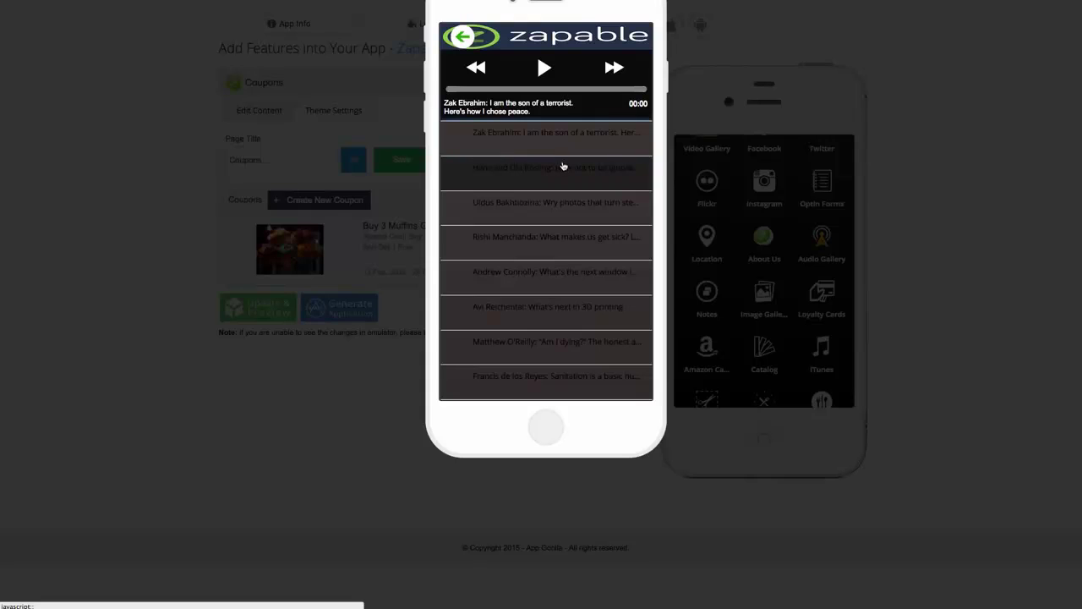
pyautogui.click(545, 69)
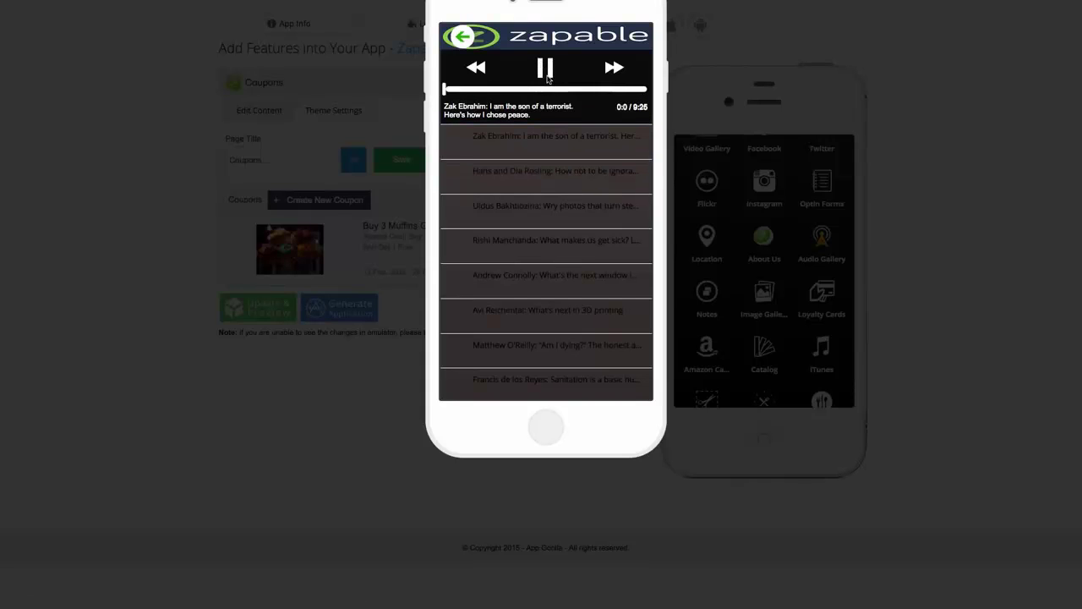
pyautogui.click(455, 88)
pyautogui.click(550, 71)
pyautogui.click(561, 135)
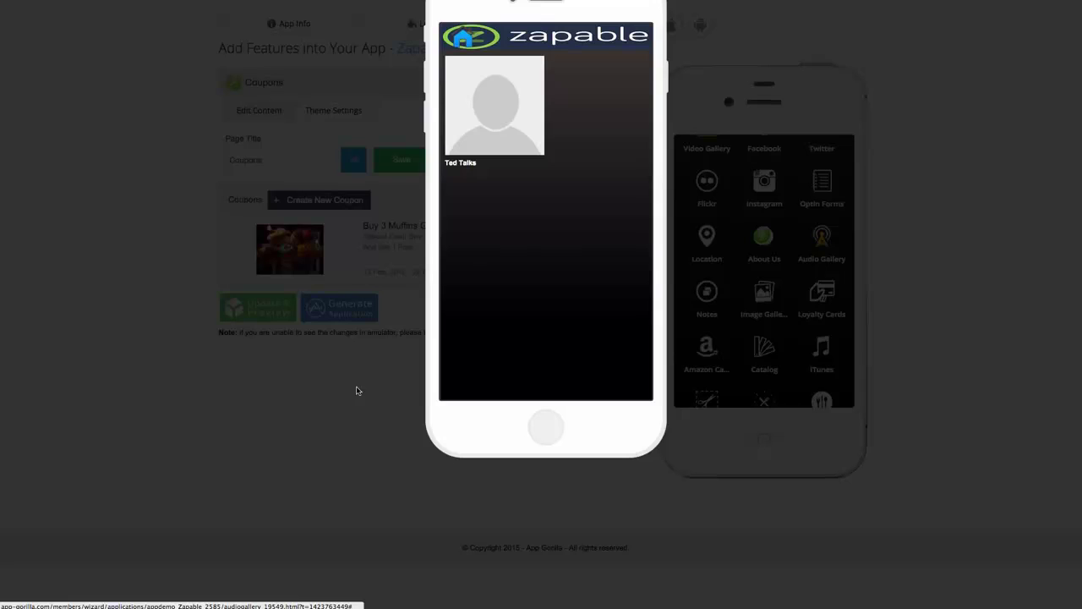
pyautogui.click(356, 395)
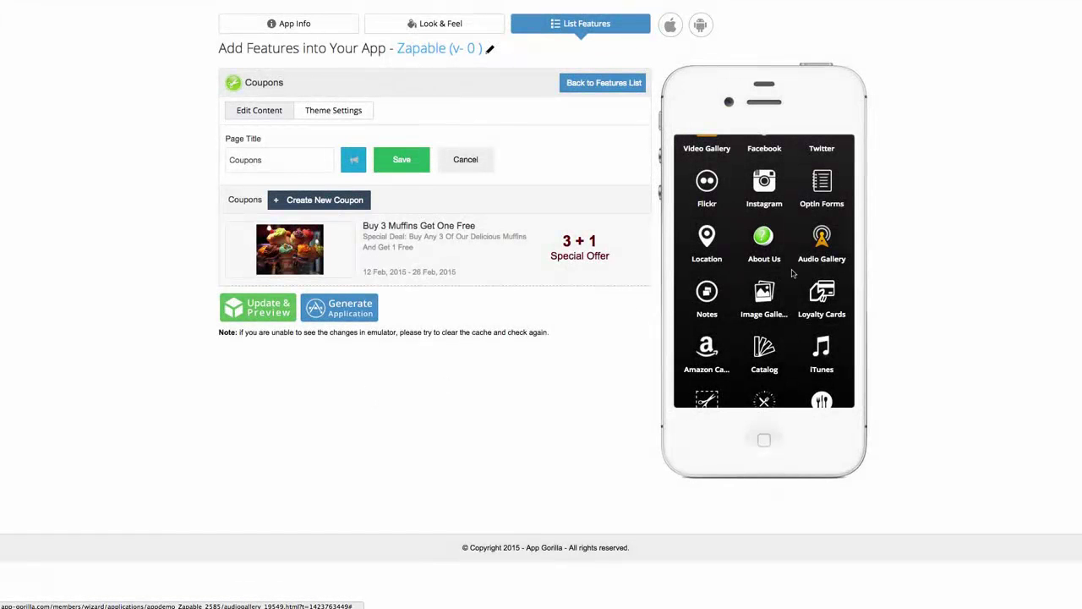
# Reopen the iPhone 6 preview and open its Loyalty Cards feature.
pyautogui.scroll(-1, 793, 273)
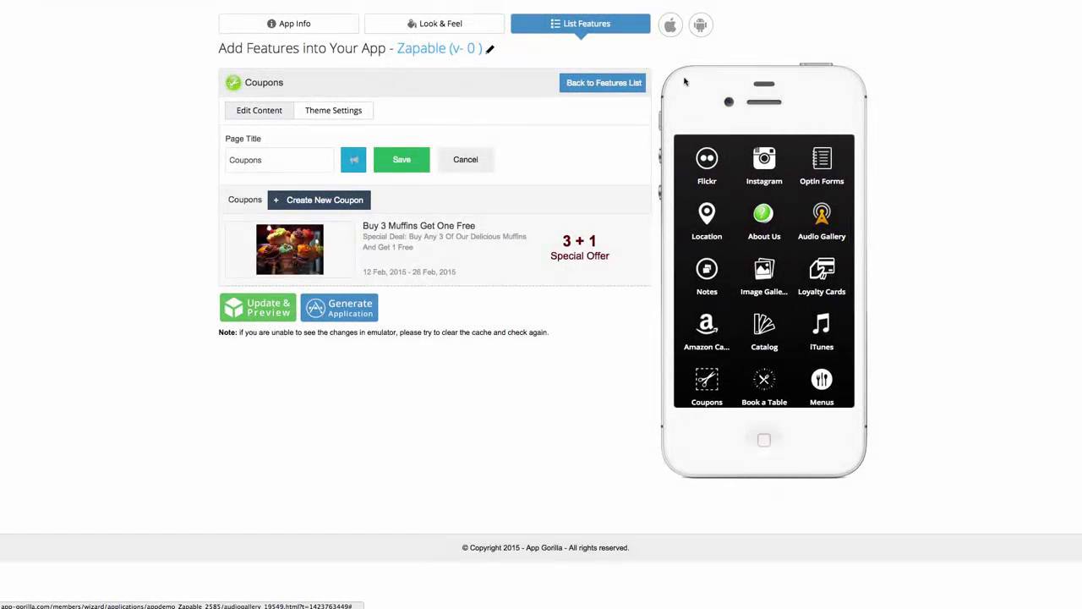
pyautogui.moveTo(670, 24)
pyautogui.click(747, 24)
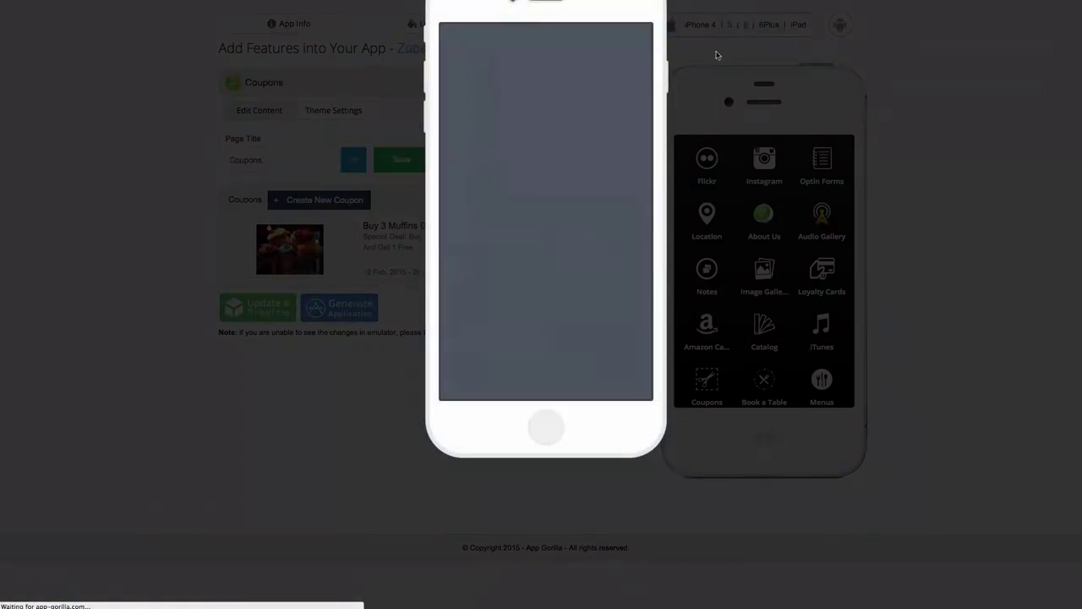
pyautogui.click(604, 302)
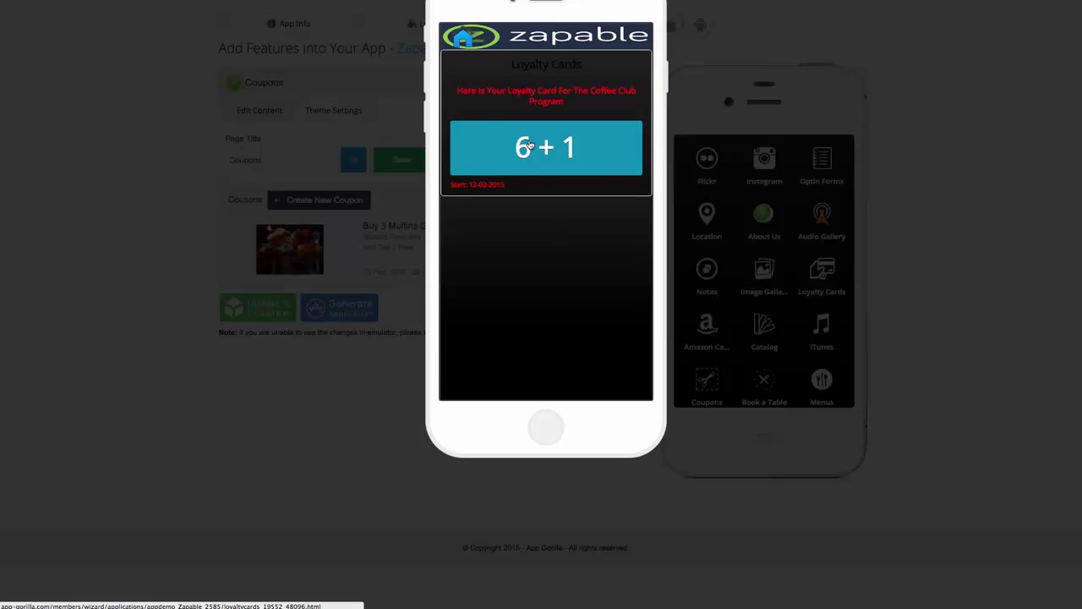
# View the 6 + 1 coffee loyalty card and the promo code form for stamp 1, then return to the app's home screen.
pyautogui.click(568, 157)
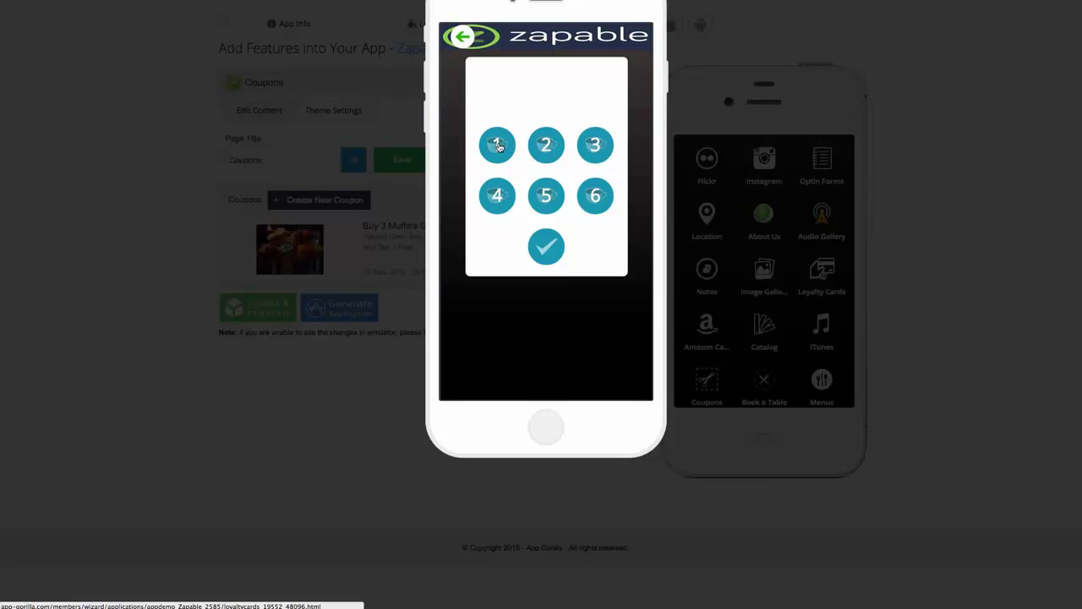
pyautogui.click(498, 146)
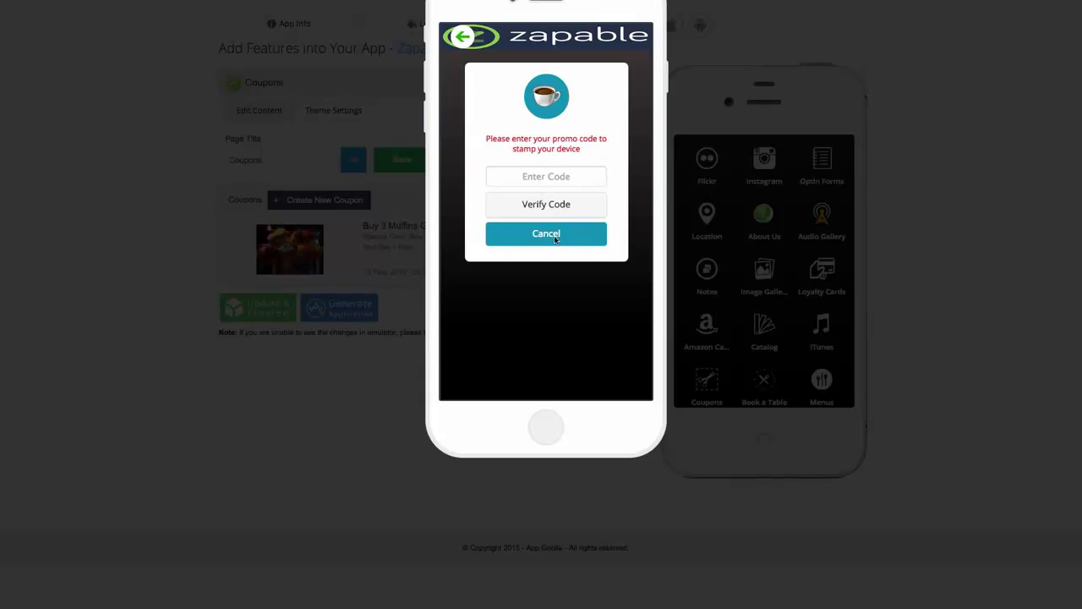
pyautogui.click(461, 40)
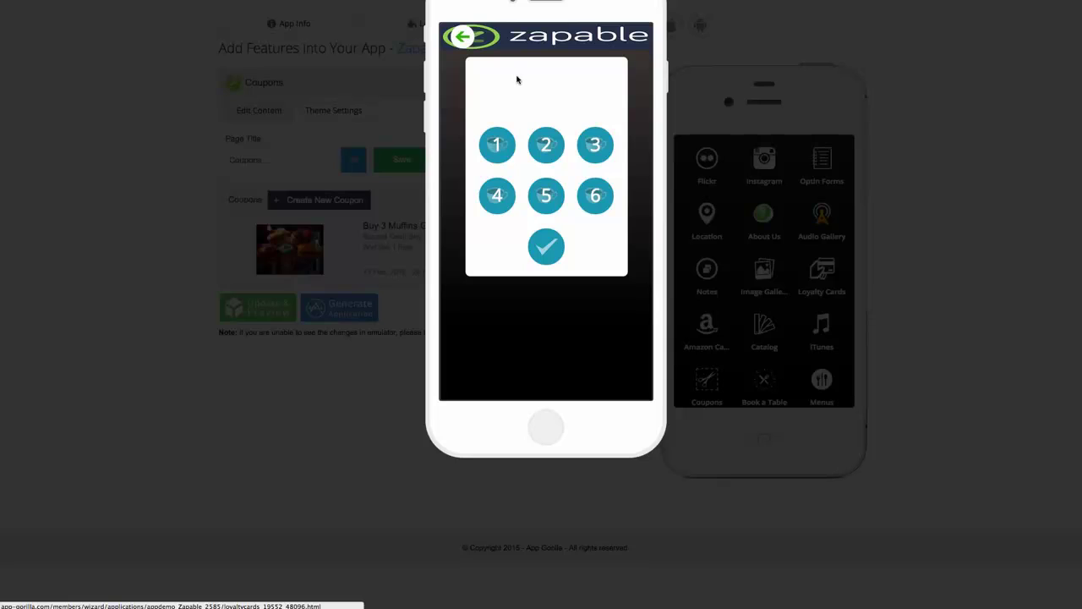
pyautogui.click(461, 42)
pyautogui.click(461, 40)
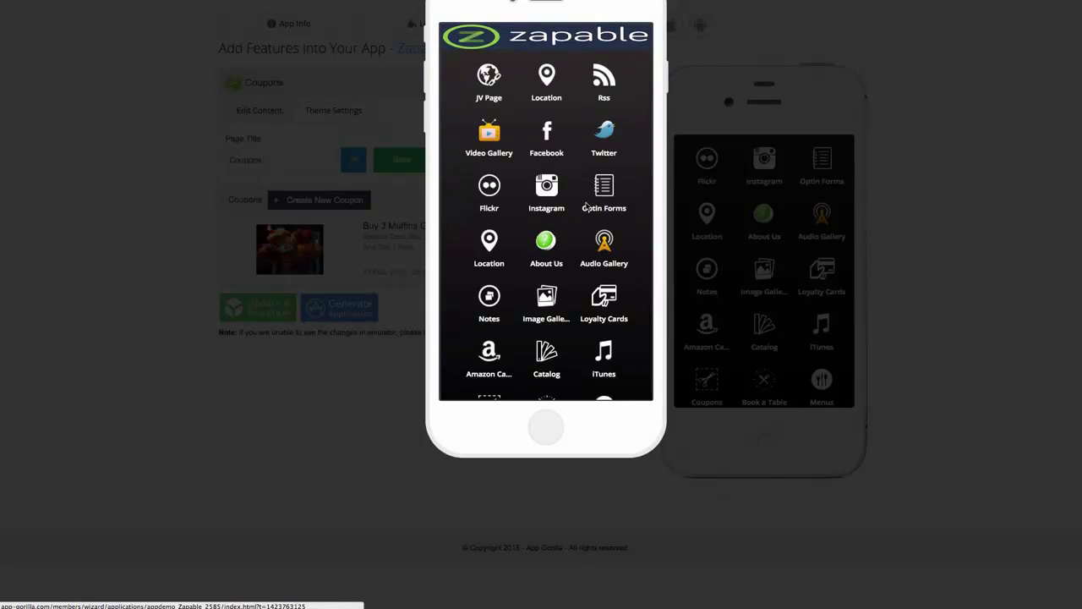
# Open the Amazon feature in the preview and browse its list of Chuck Norris products.
pyautogui.scroll(-2, 582, 206)
pyautogui.scroll(-1, 580, 205)
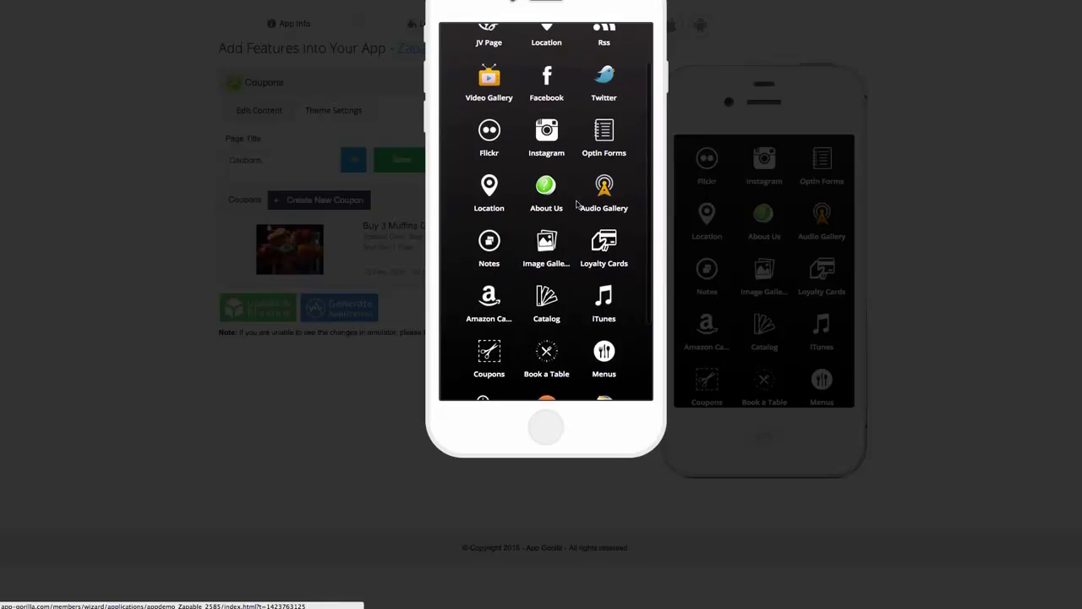
pyautogui.click(496, 302)
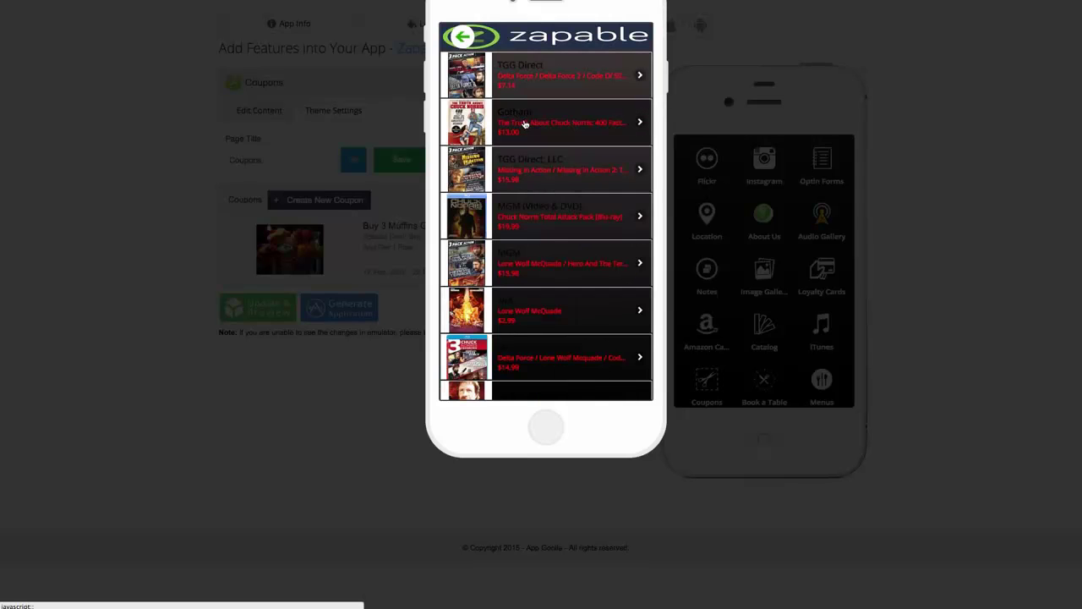
pyautogui.scroll(-2, 524, 125)
pyautogui.scroll(2, 523, 123)
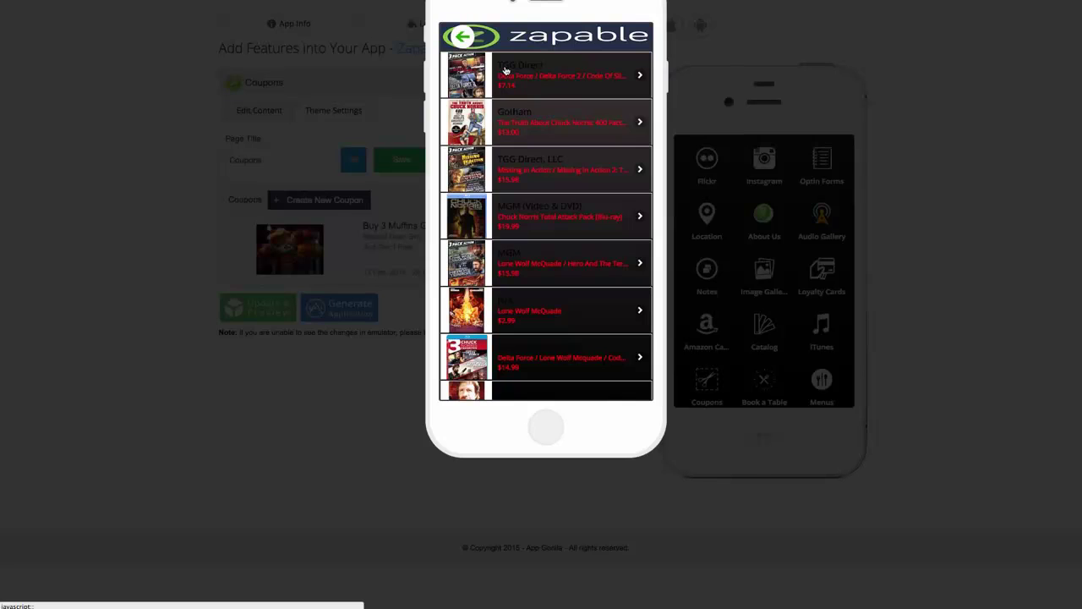
# View the details of the TGG Direct Delta Force set and the Gotham Chuck Norris book, then return to the app's home screen.
pyautogui.click(506, 71)
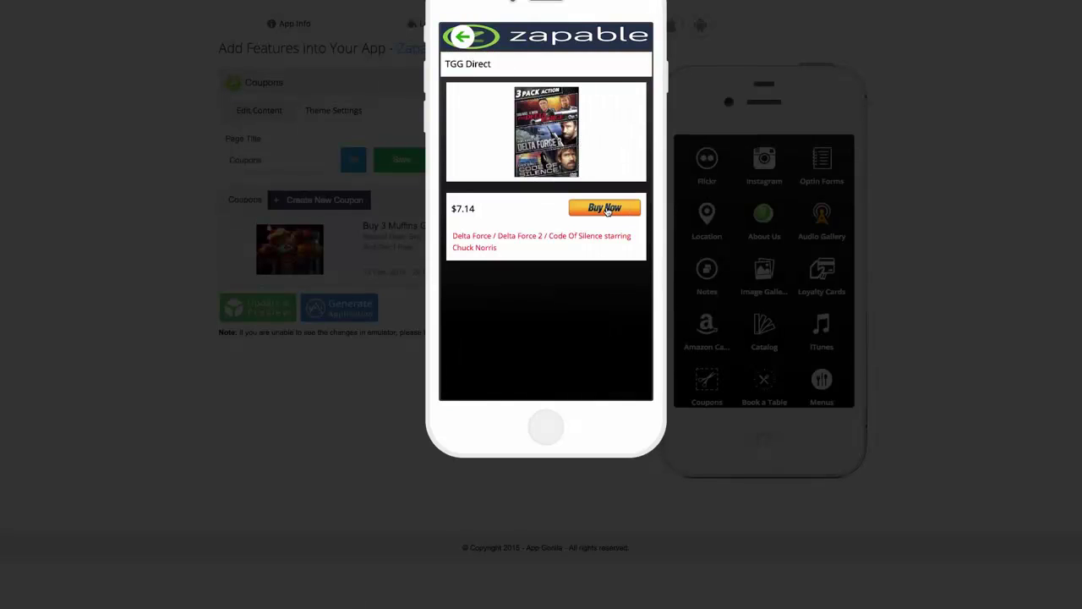
pyautogui.moveTo(455, 236)
pyautogui.mouseDown()
pyautogui.moveTo(570, 237)
pyautogui.moveTo(527, 251)
pyautogui.moveTo(450, 236)
pyautogui.mouseUp()
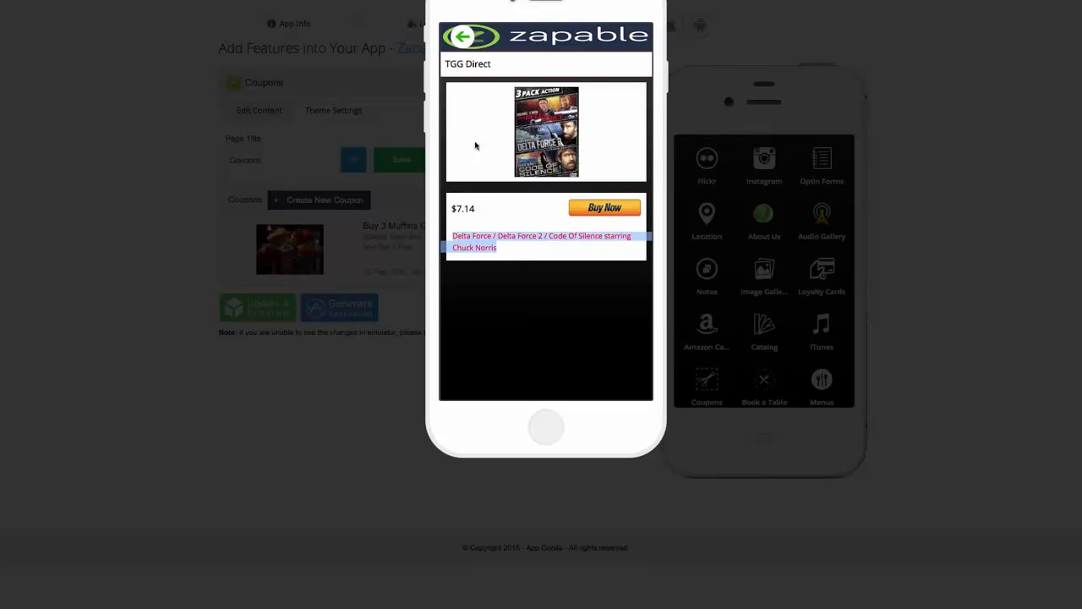
pyautogui.click(467, 38)
pyautogui.click(525, 131)
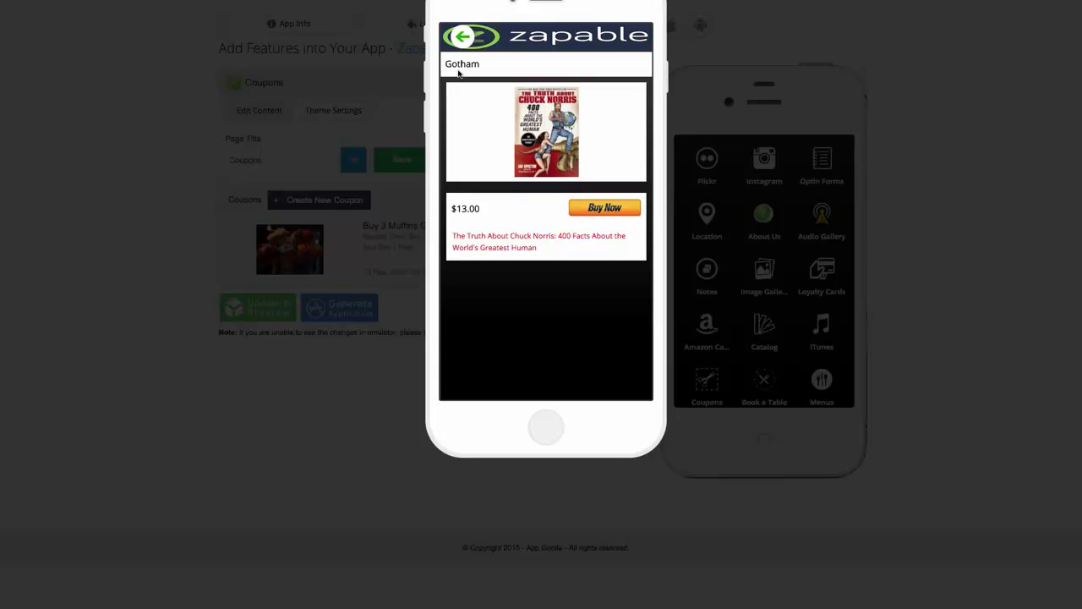
pyautogui.click(471, 43)
pyautogui.click(468, 42)
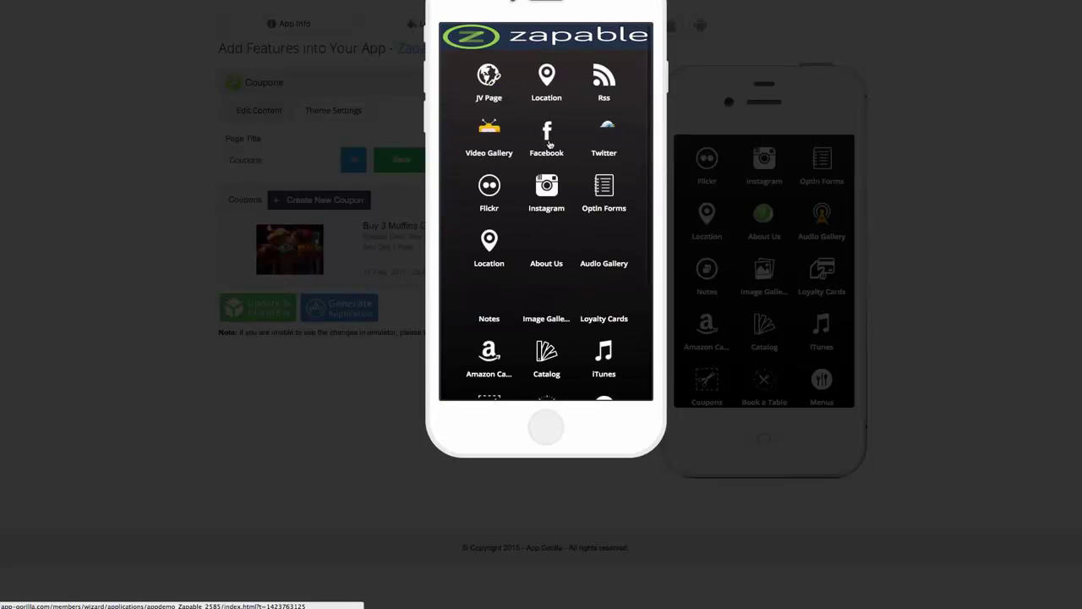
# Open the Instagram feature, browse the Jack Daniel's UK photos and enlarge the photo of the four bottles.
pyautogui.scroll(-1, 550, 165)
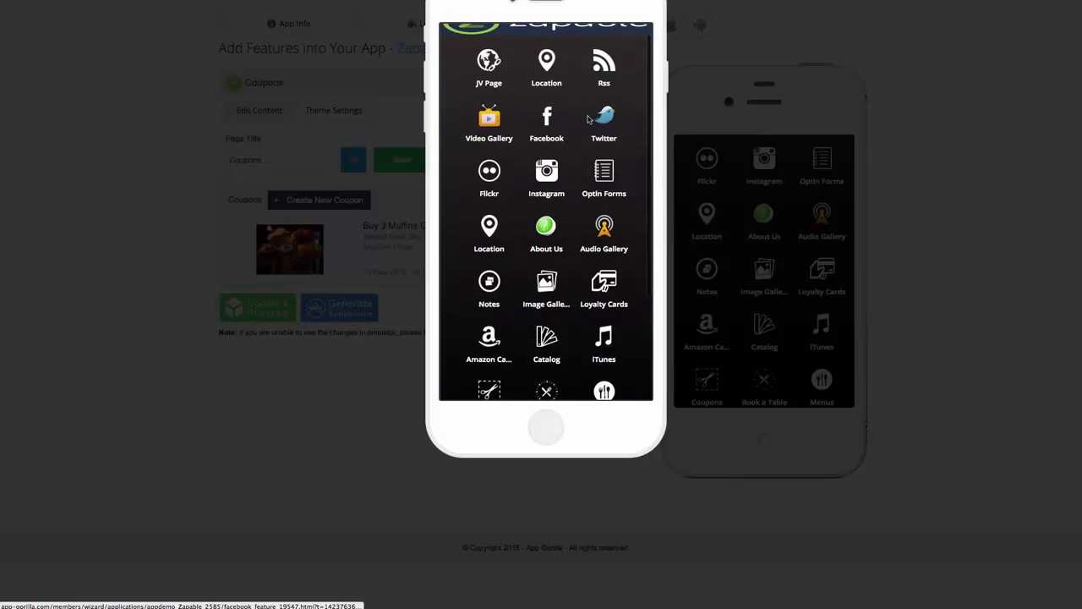
pyautogui.click(544, 174)
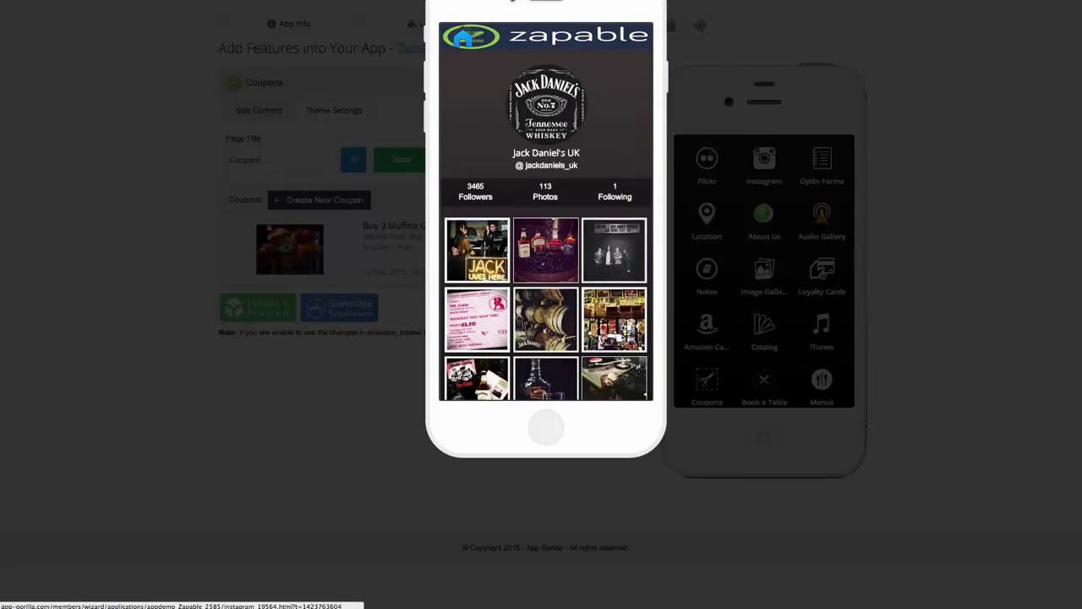
pyautogui.scroll(-3, 460, 115)
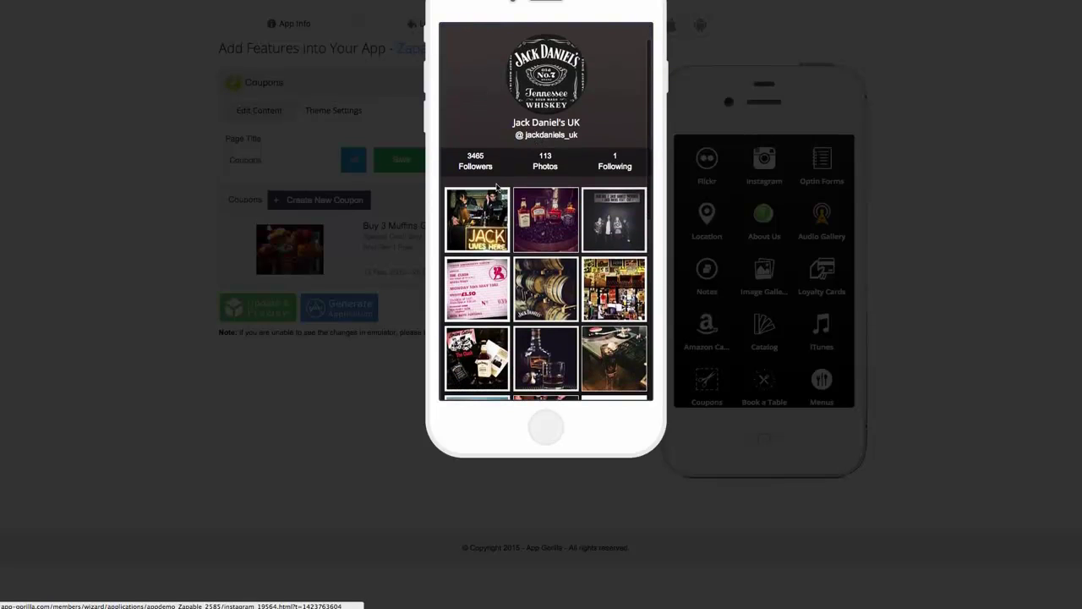
pyautogui.click(547, 189)
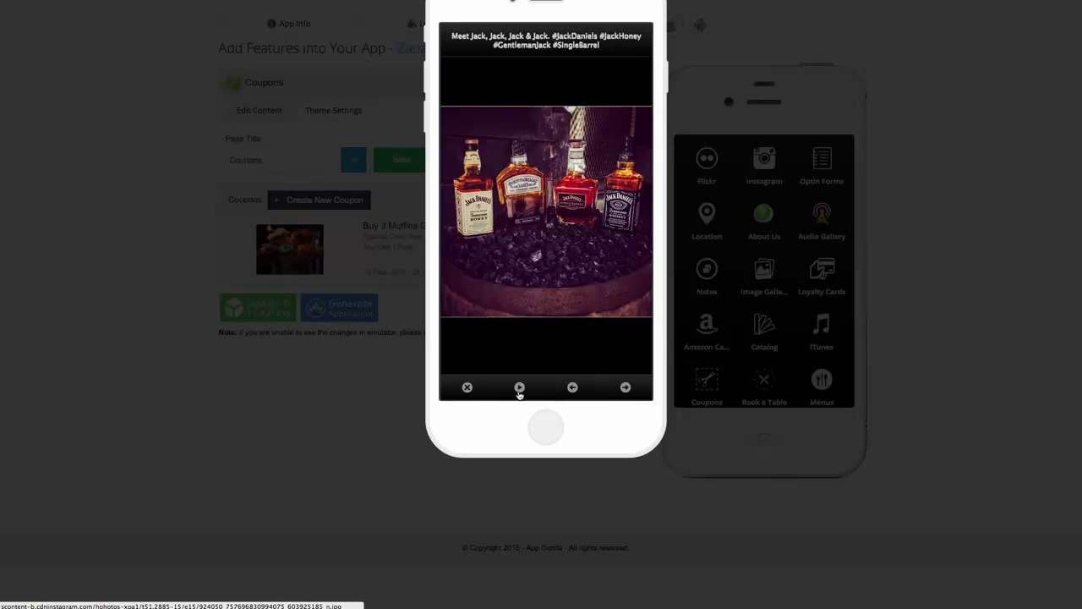
# Try the photo viewer's slideshow, advance two photos, then close the viewer and return to the app's home screen.
pyautogui.click(518, 389)
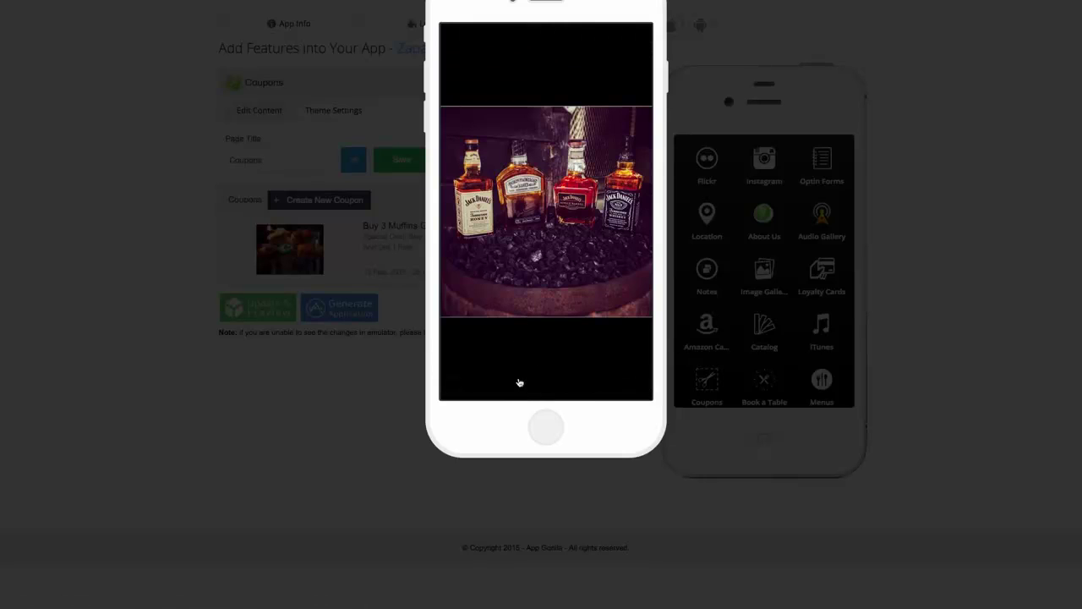
pyautogui.click(526, 289)
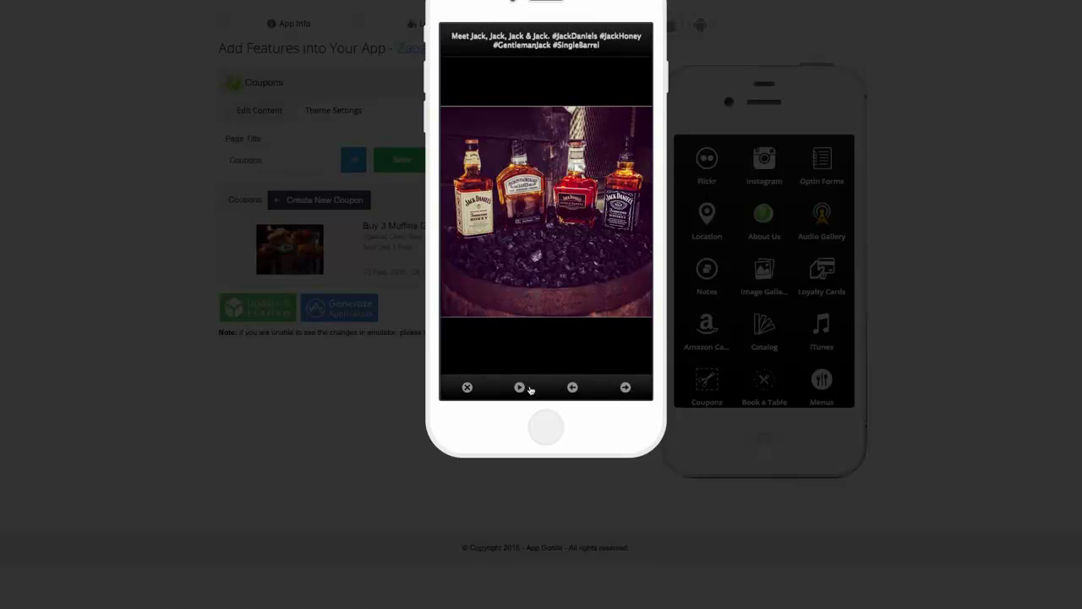
pyautogui.click(624, 387)
pyautogui.click(624, 387)
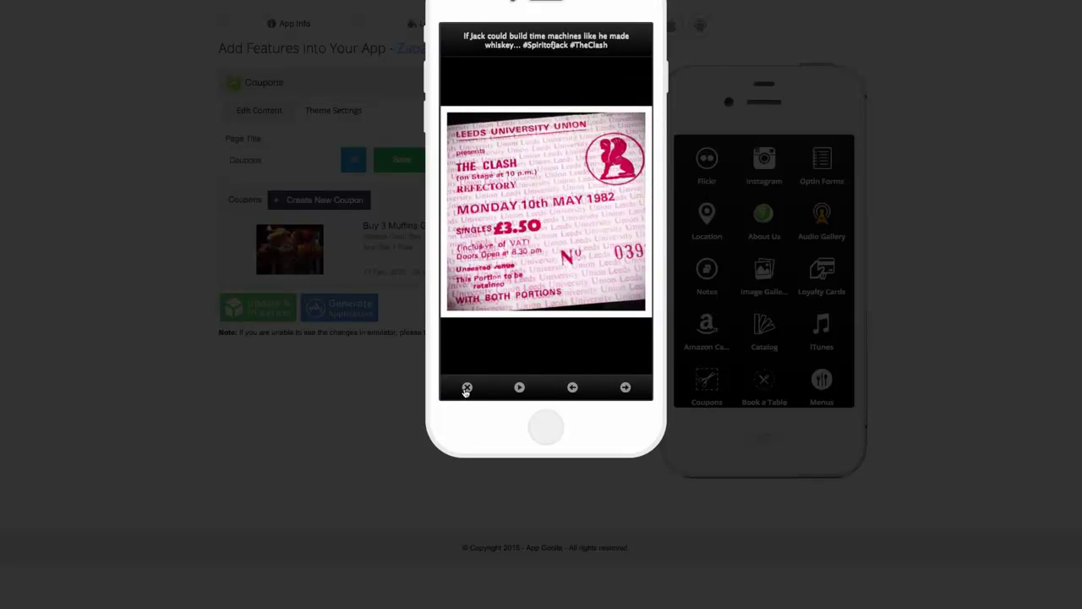
pyautogui.click(466, 388)
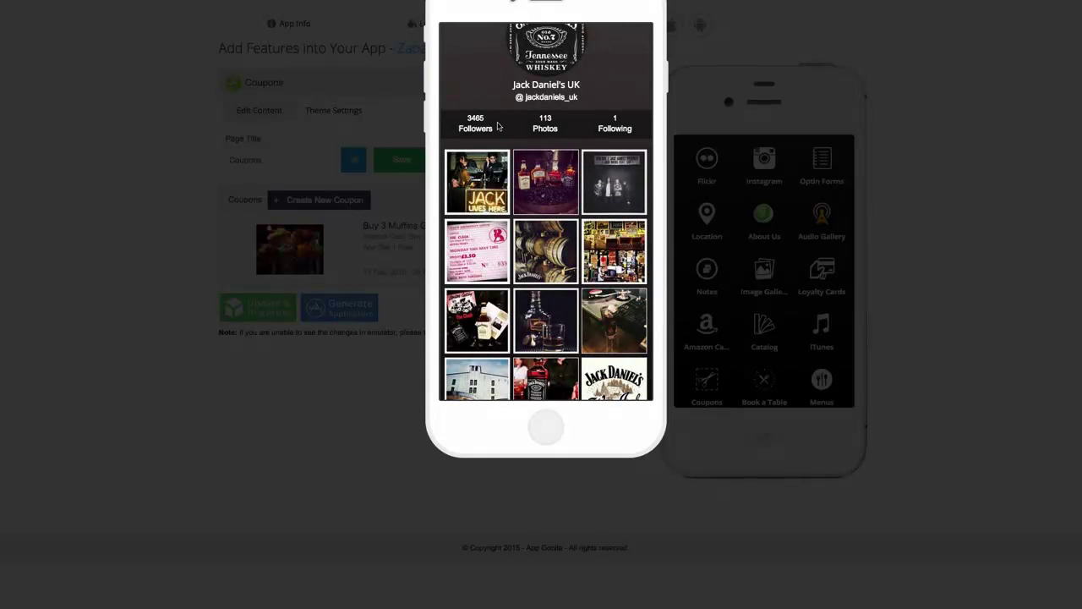
pyautogui.scroll(3, 498, 126)
pyautogui.click(473, 65)
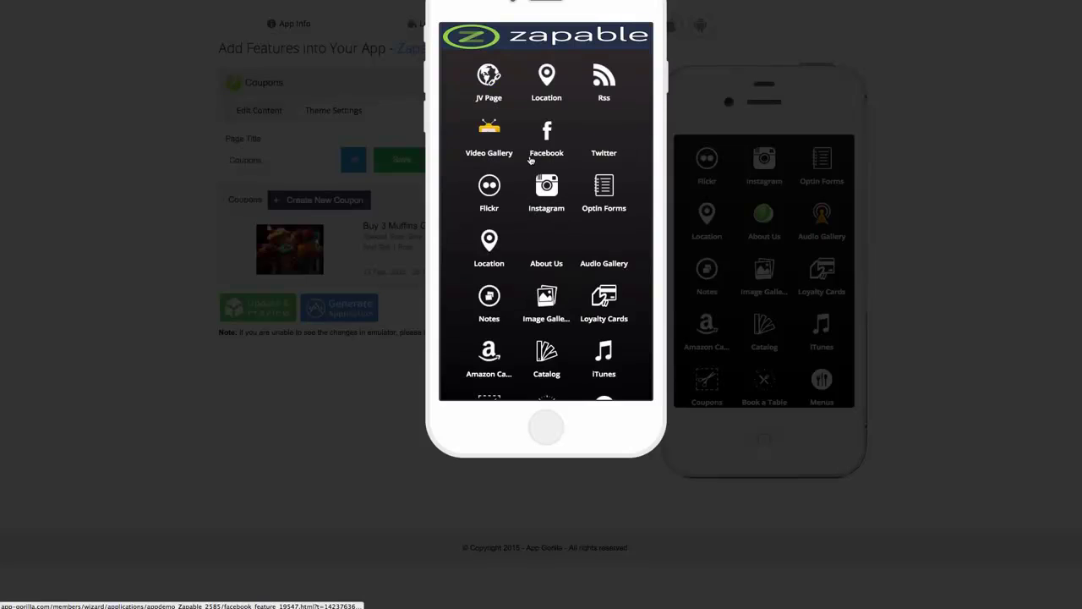
# Open the Twitter feature, browse the App Store tweets, request more tweets, then return to the app's home screen.
pyautogui.click(605, 134)
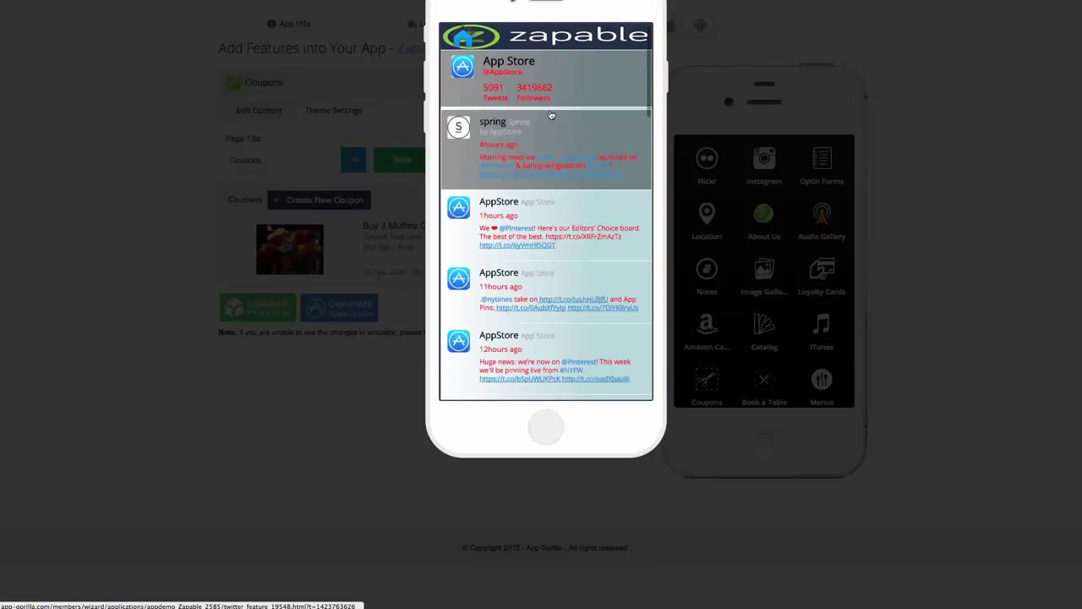
pyautogui.scroll(-5, 563, 248)
pyautogui.scroll(5, 550, 236)
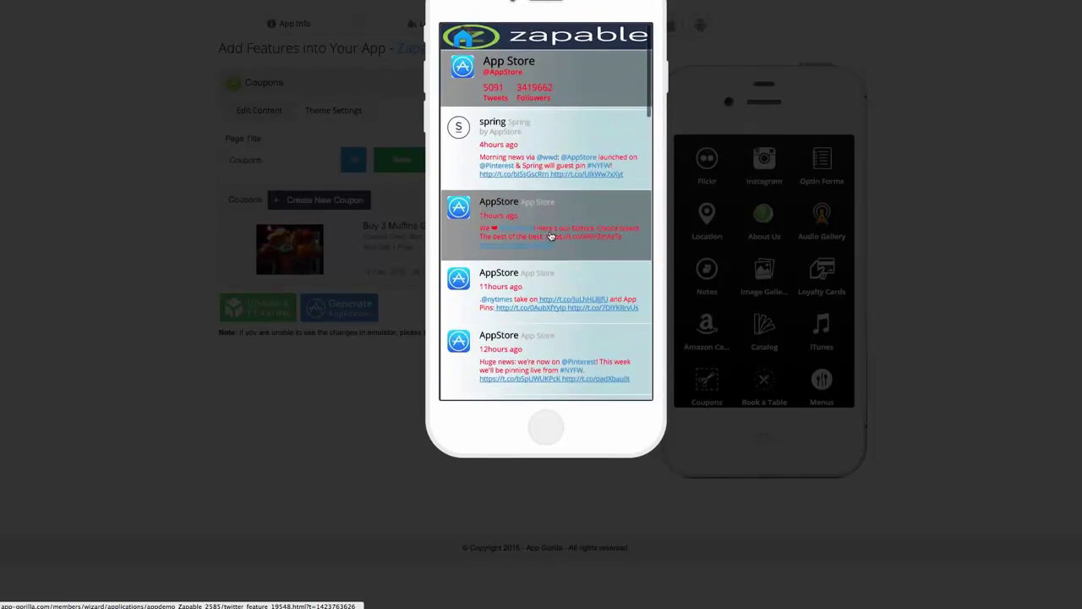
pyautogui.scroll(-10, 551, 236)
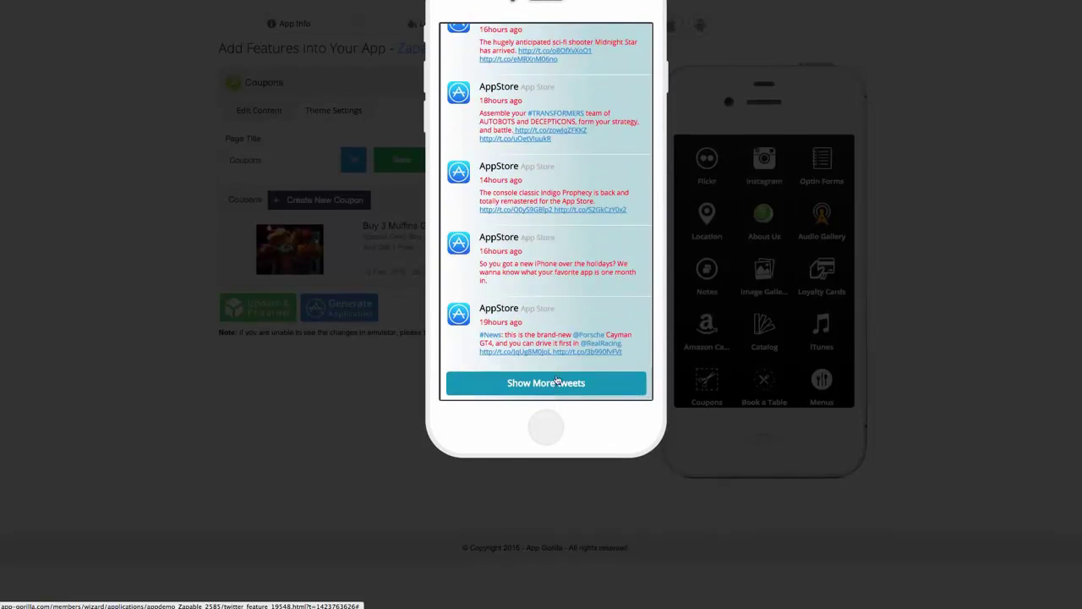
pyautogui.click(557, 382)
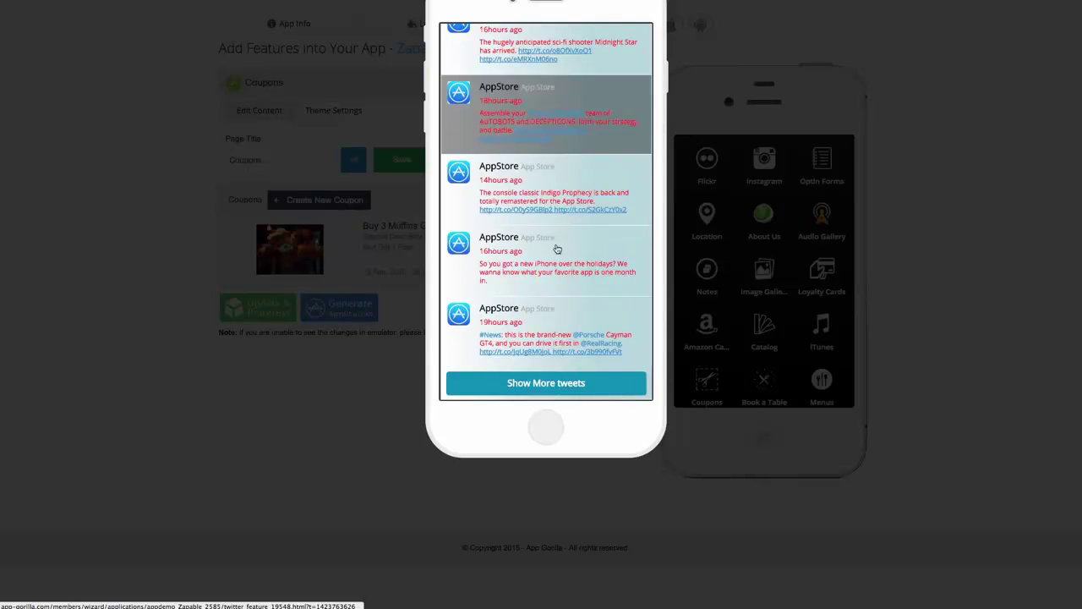
pyautogui.scroll(10, 533, 203)
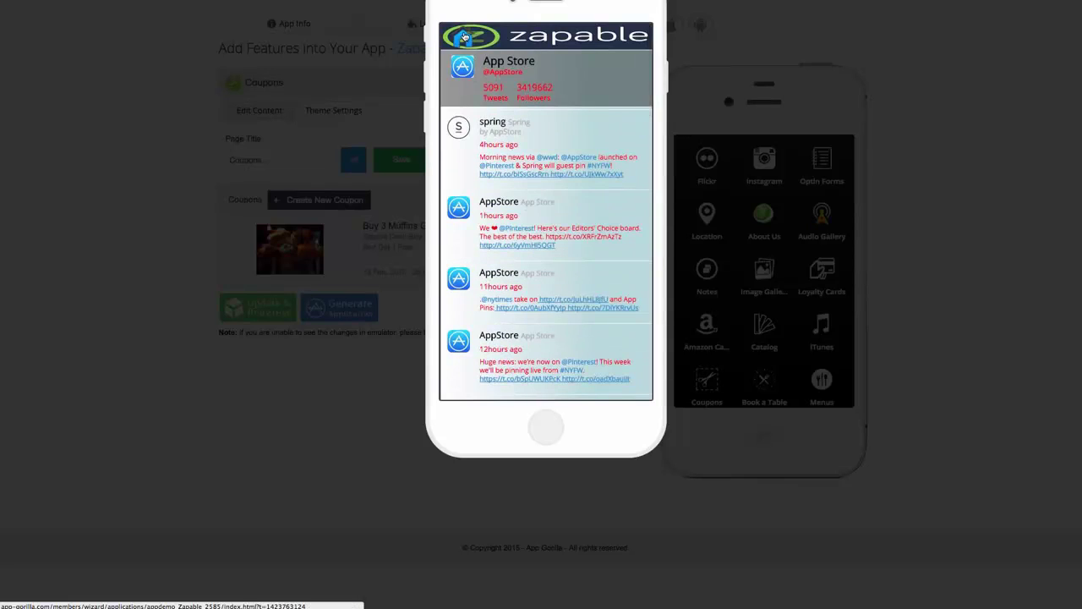
pyautogui.click(464, 37)
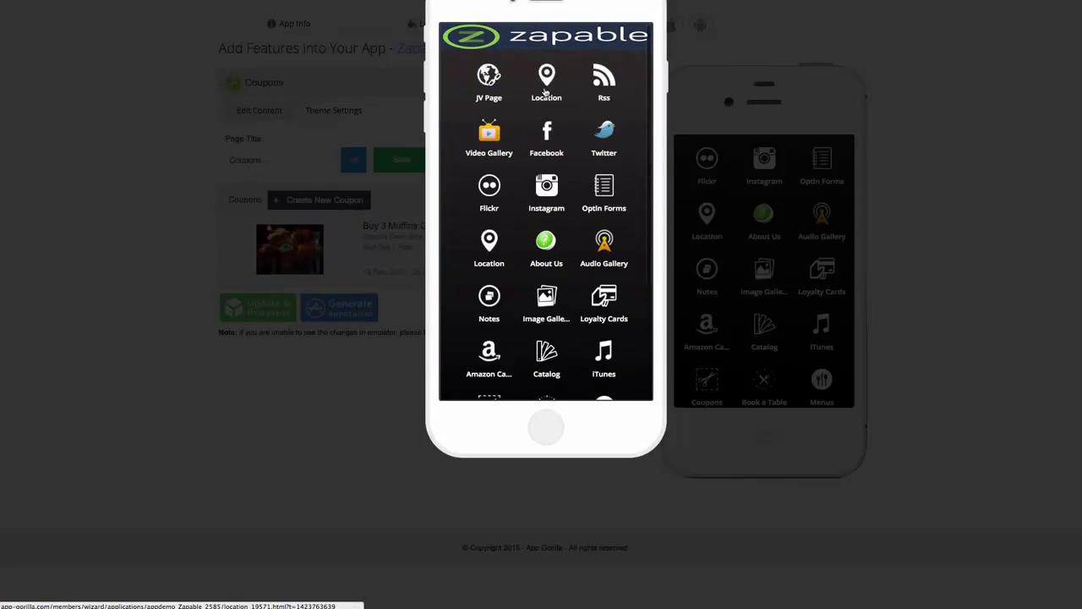
# Open the Facebook feature, browse the Jack Daniel's posts, then return to the app's home screen.
pyautogui.click(551, 136)
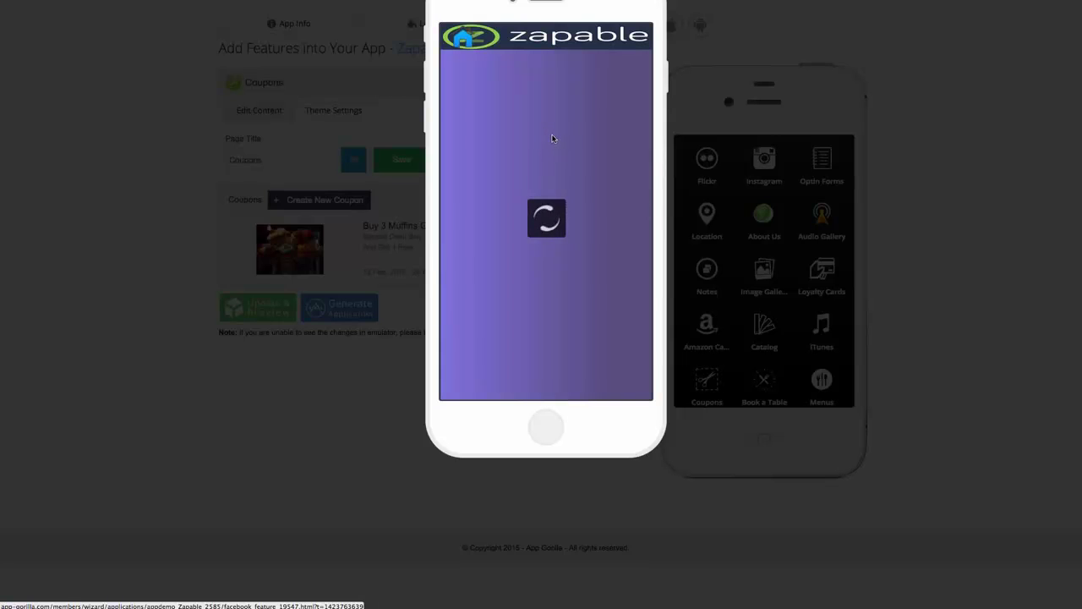
pyautogui.scroll(-5, 560, 144)
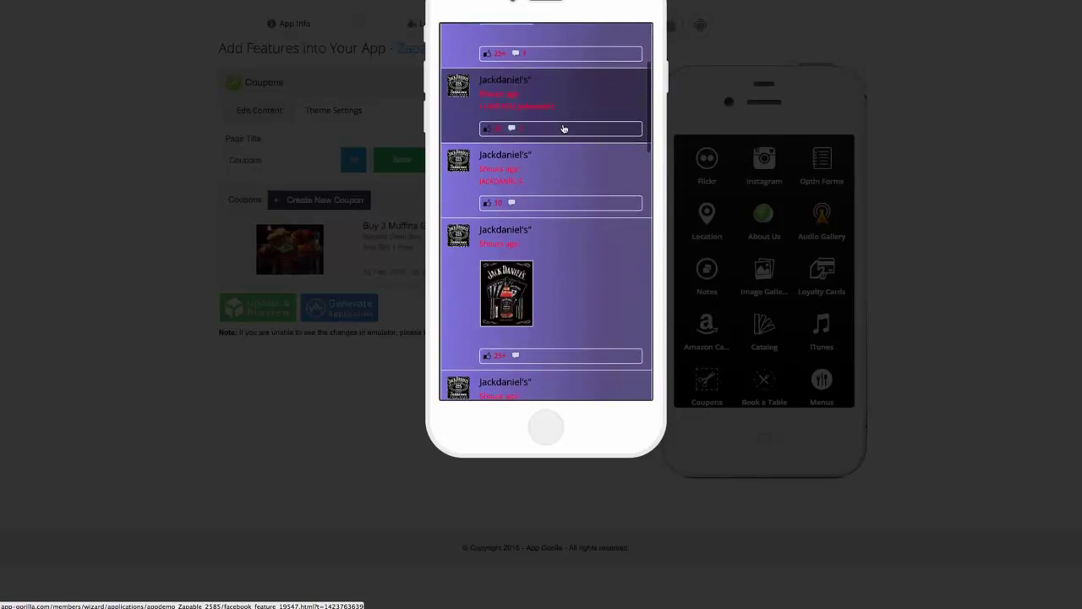
pyautogui.scroll(-10, 564, 128)
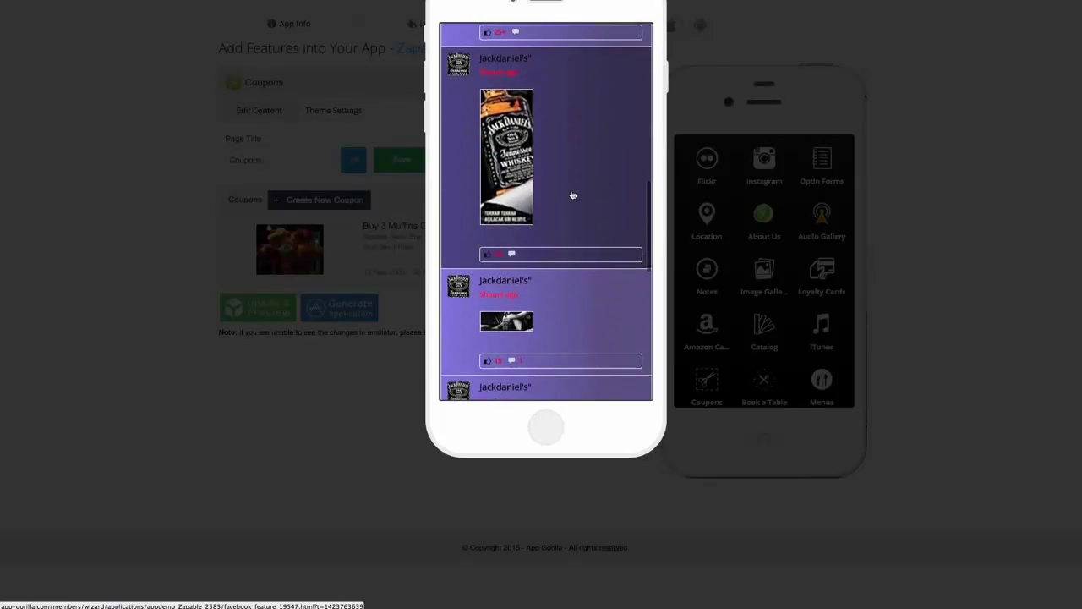
pyautogui.scroll(-5, 572, 197)
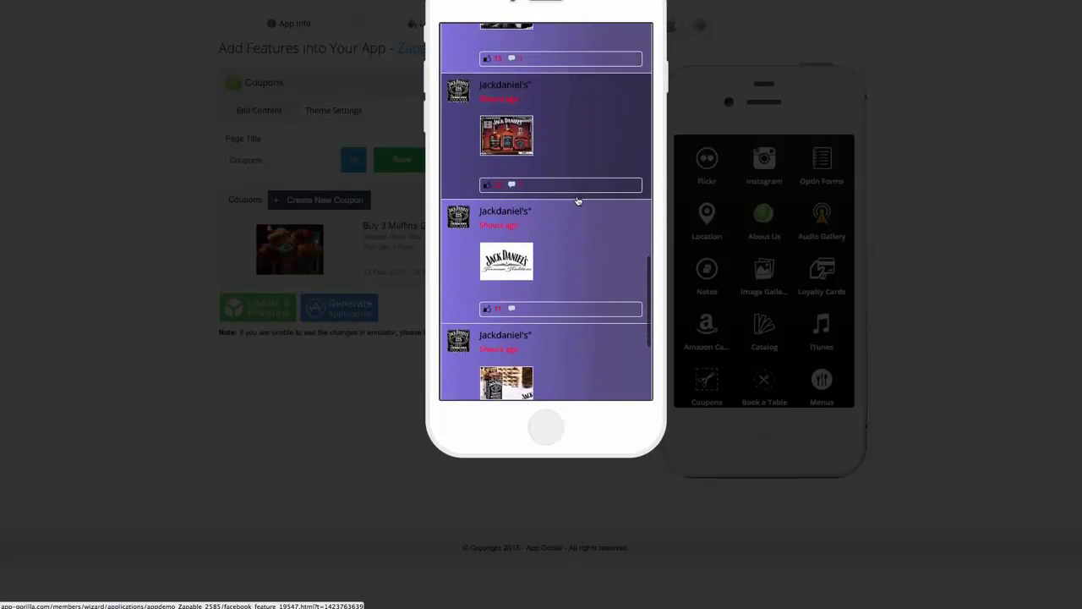
pyautogui.scroll(20, 571, 173)
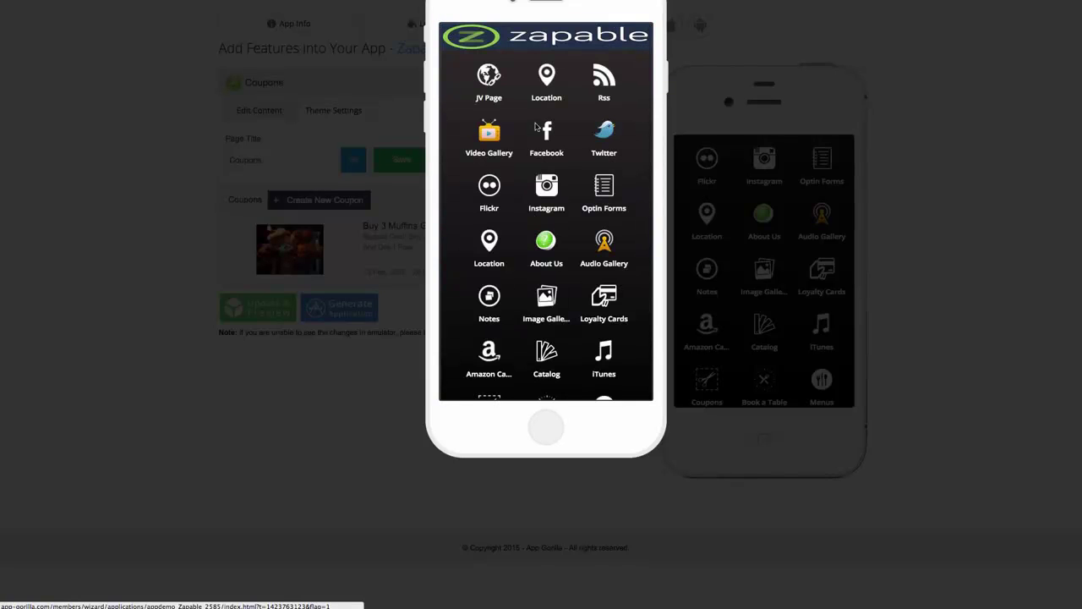
# Open the Video Gallery, play and pause the Zeus Fitness ab exercises video, then go back and close the enlarged preview.
pyautogui.click(491, 137)
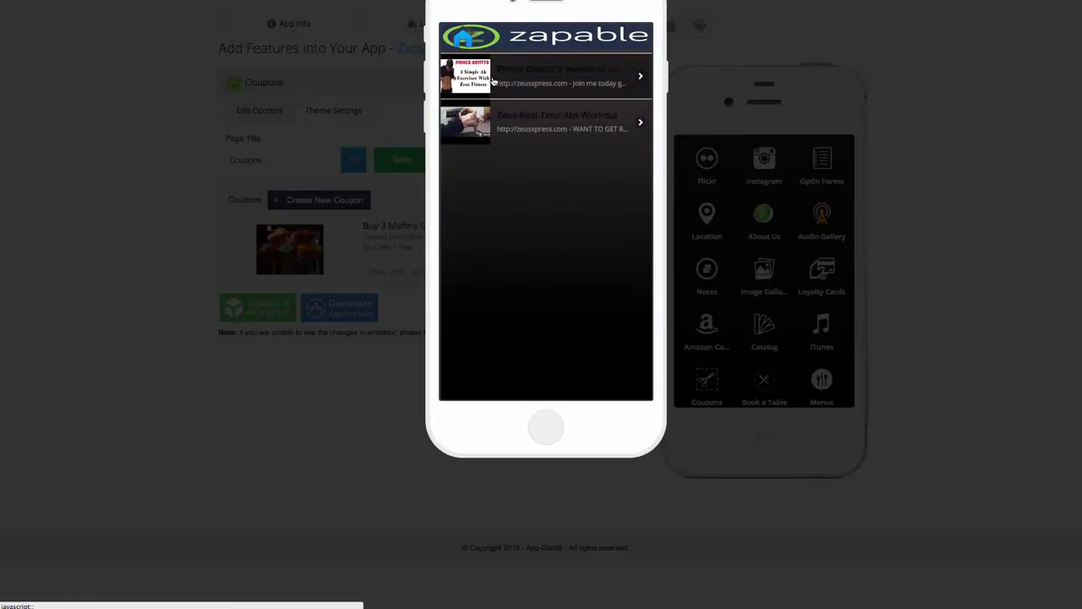
pyautogui.click(494, 81)
pyautogui.click(545, 135)
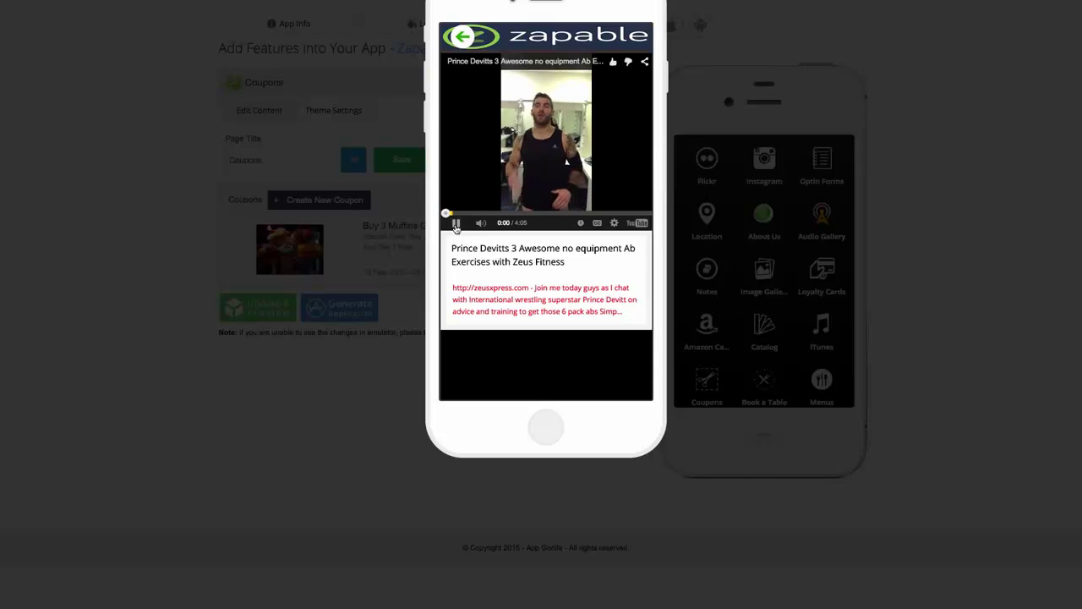
pyautogui.click(512, 199)
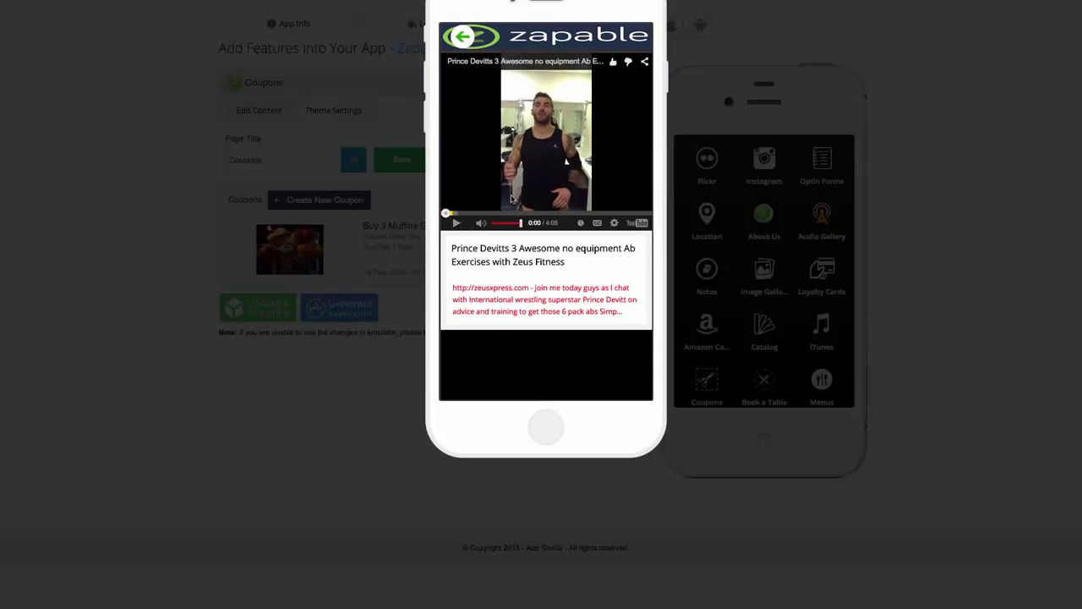
pyautogui.click(464, 39)
pyautogui.click(145, 225)
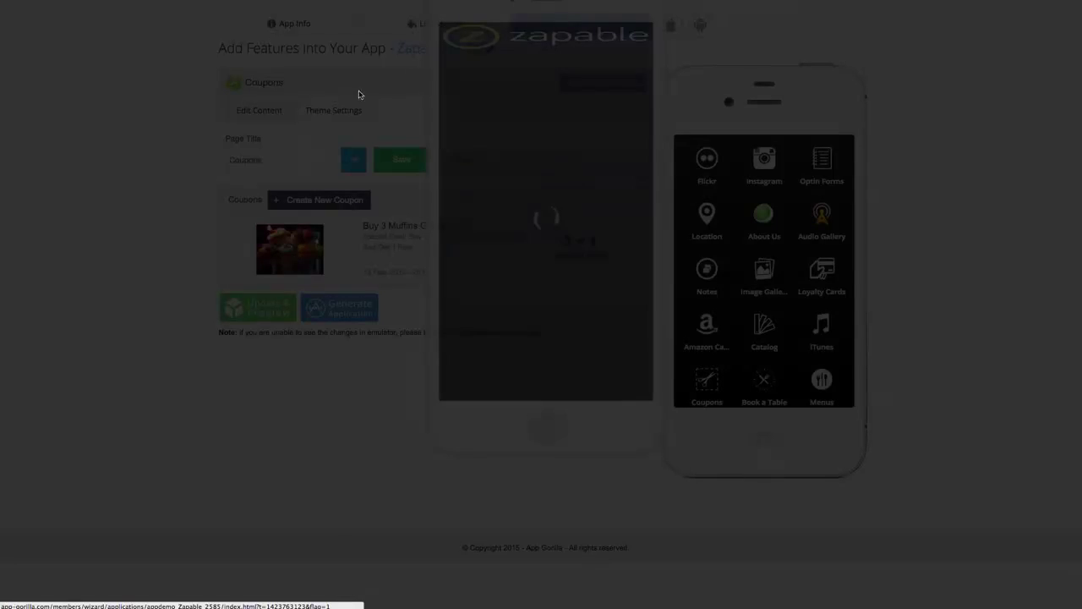
# Return to the features list, look through the Zapable features and open the Video Gallery for editing.
pyautogui.click(572, 84)
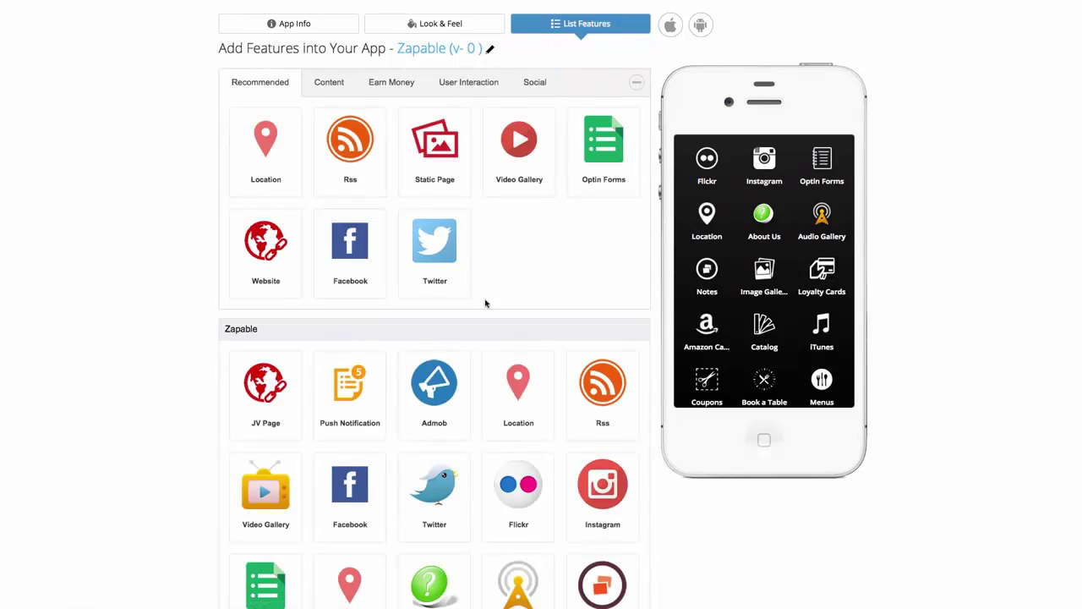
pyautogui.scroll(-5, 507, 307)
pyautogui.scroll(-3, 509, 312)
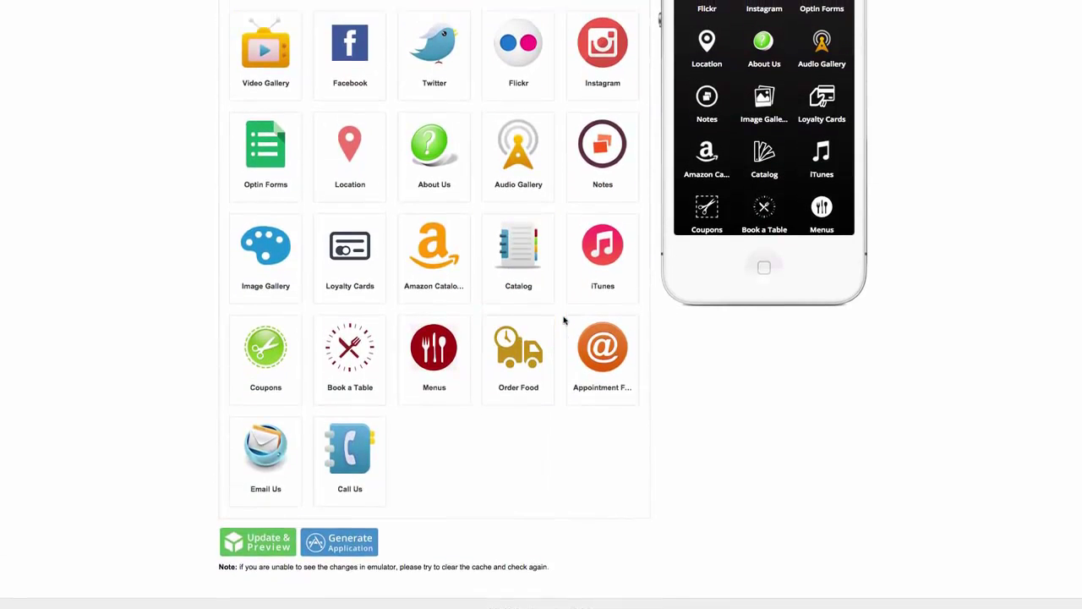
pyautogui.scroll(3, 524, 304)
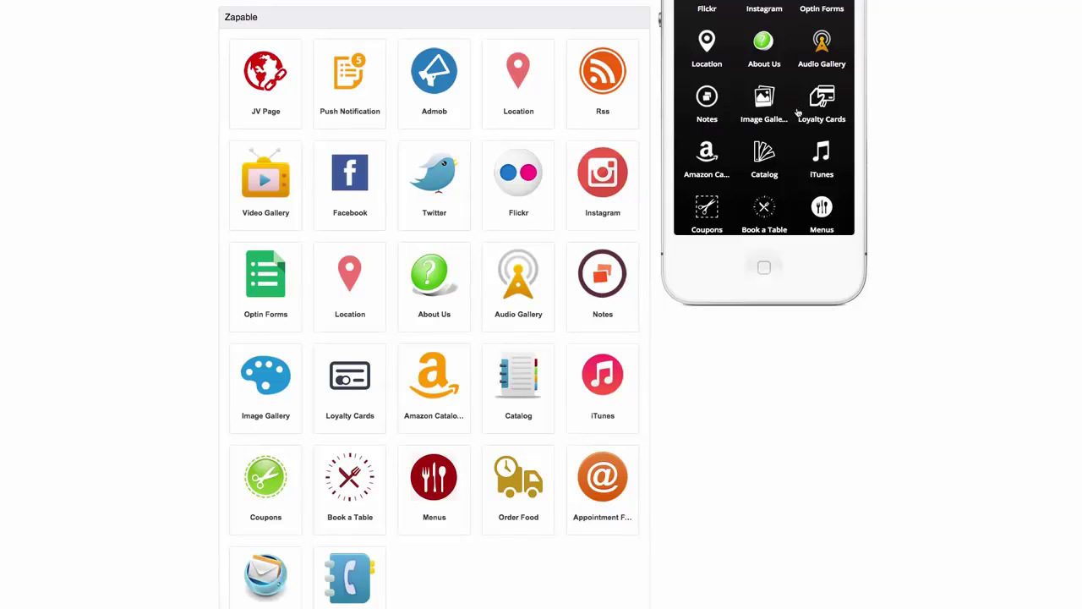
pyautogui.scroll(3, 799, 113)
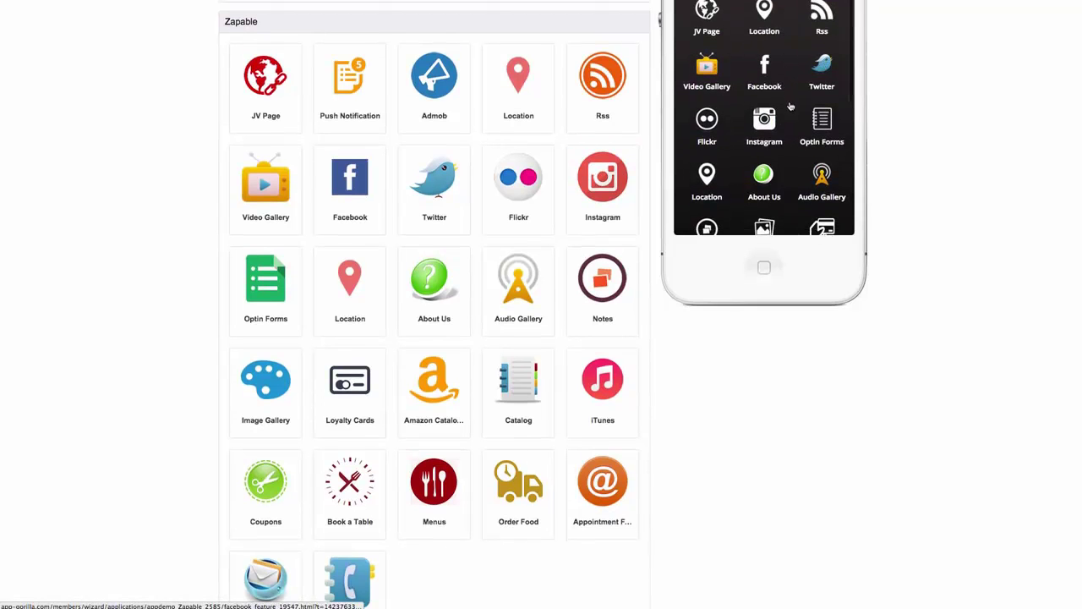
pyautogui.scroll(-5, 786, 127)
pyautogui.scroll(4, 778, 122)
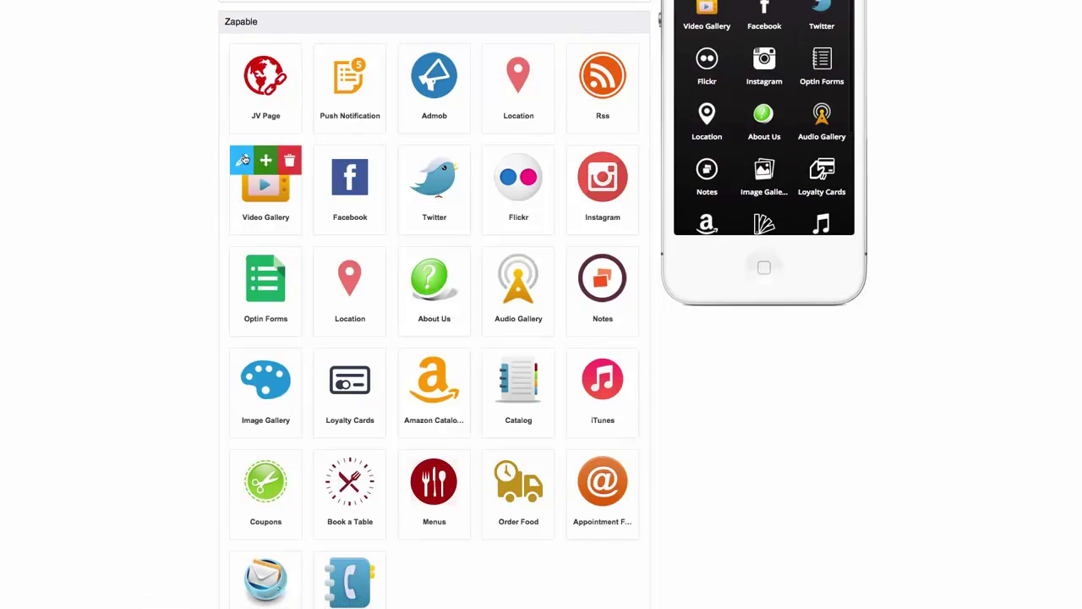
pyautogui.click(244, 160)
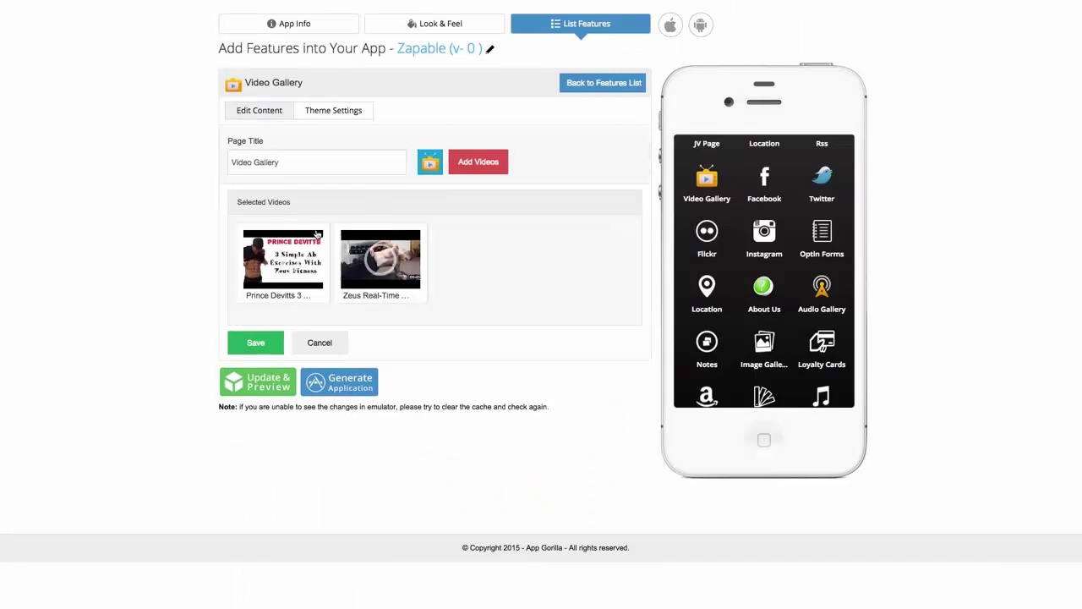
# Choose YouTube as the source for adding more gallery videos, try the content types and set it to Channel.
pyautogui.click(481, 163)
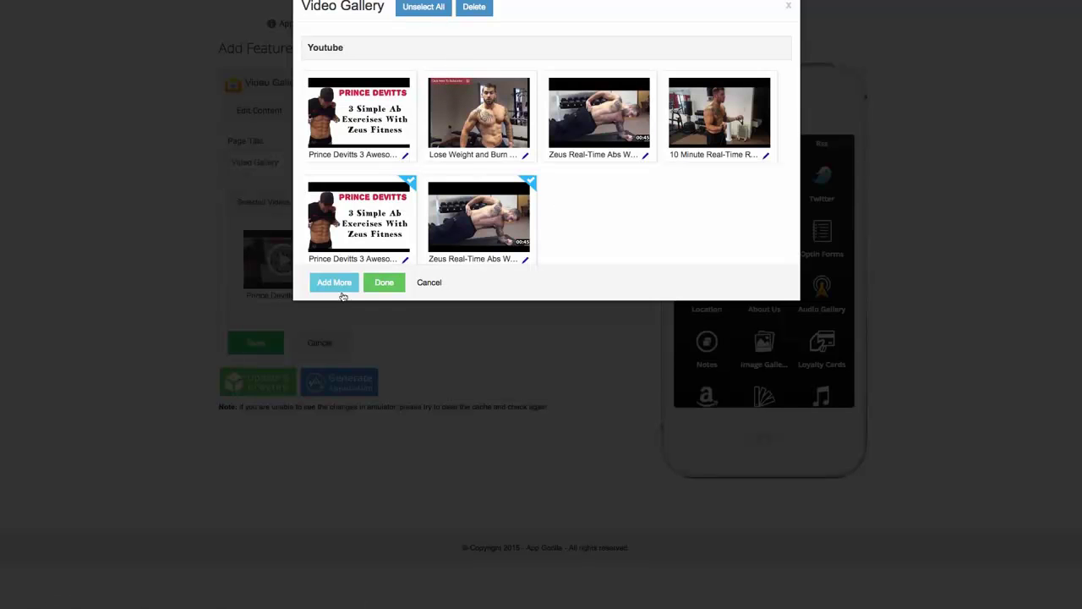
pyautogui.click(338, 283)
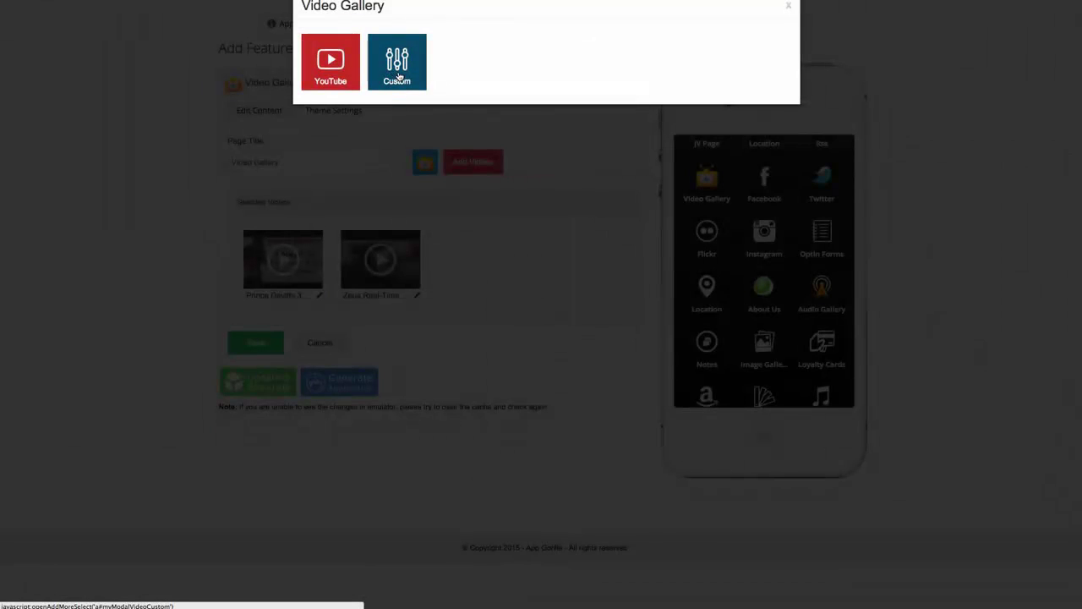
pyautogui.click(334, 66)
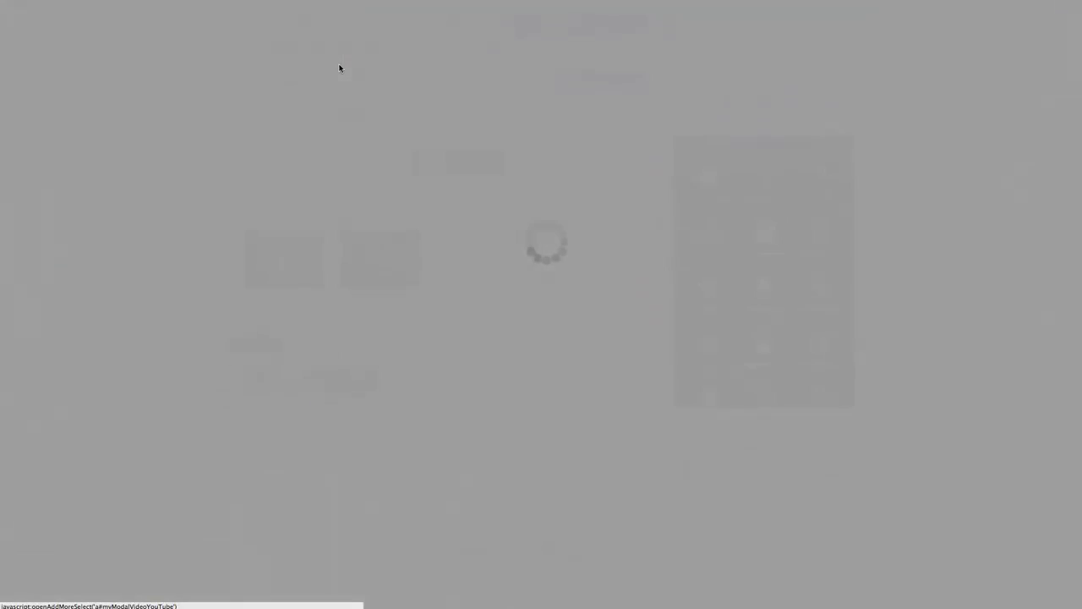
pyautogui.click(381, 42)
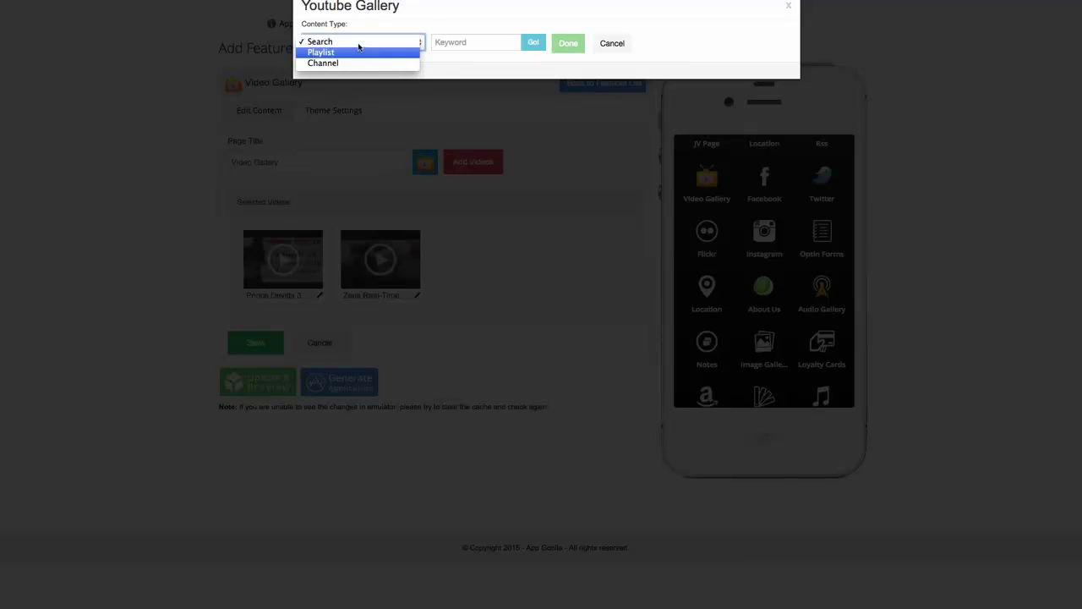
pyautogui.click(360, 56)
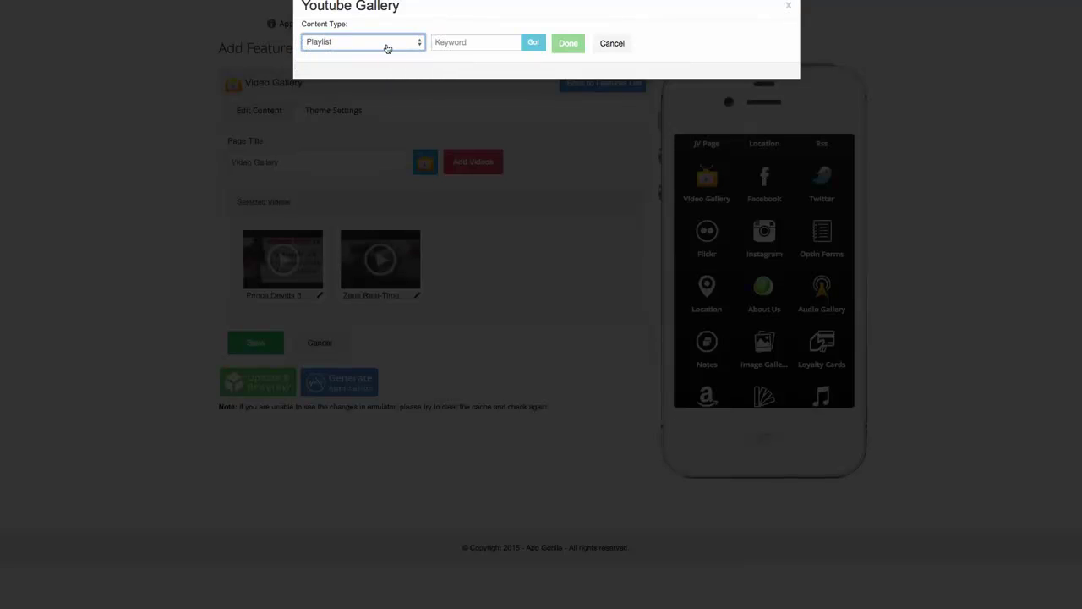
pyautogui.click(388, 47)
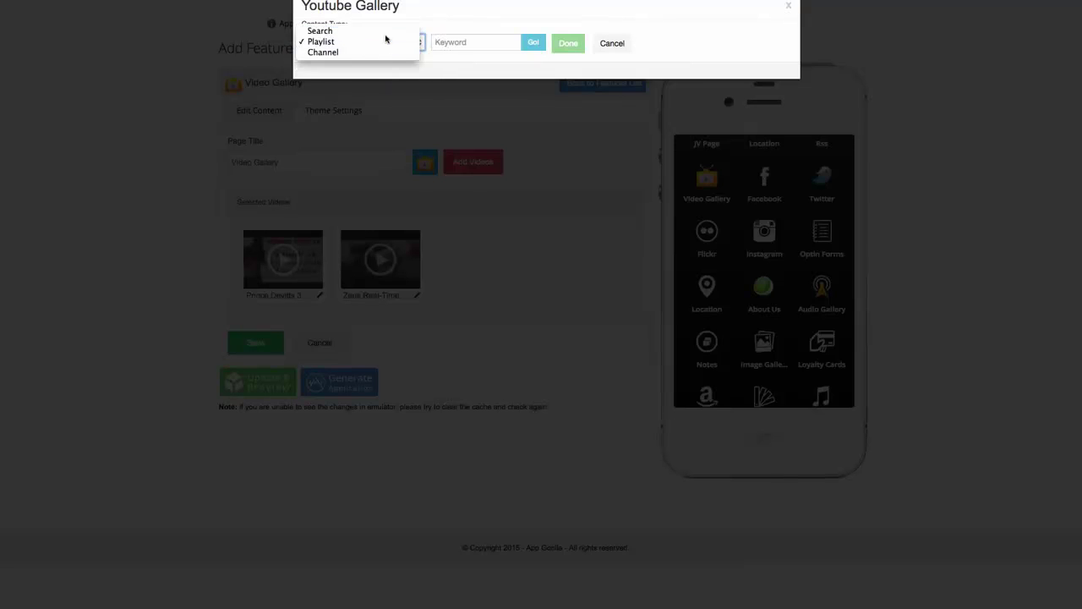
pyautogui.click(382, 32)
pyautogui.click(388, 45)
pyautogui.click(382, 65)
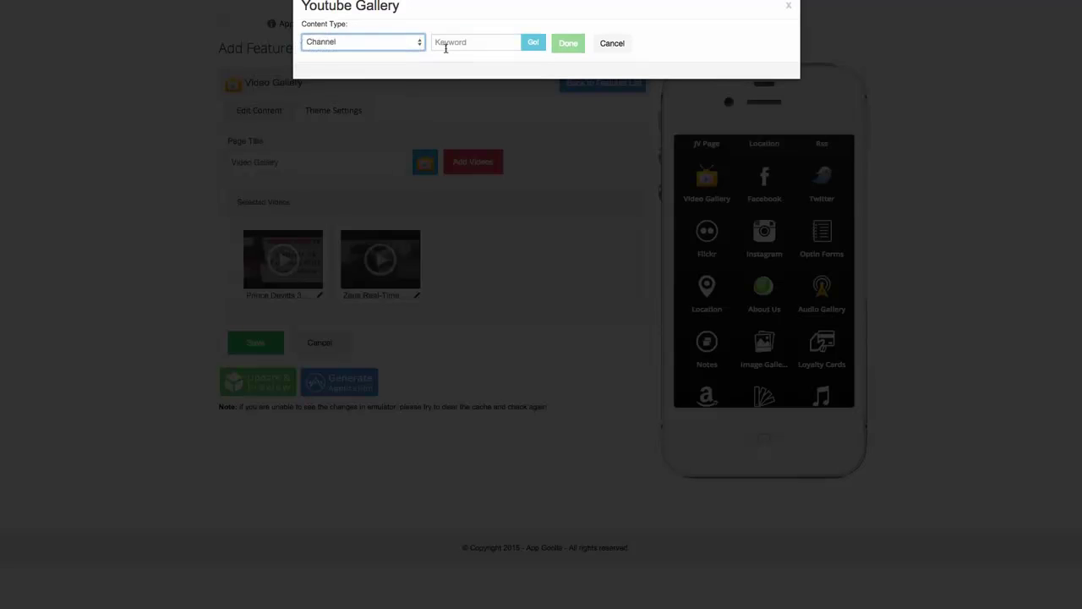
# Search for the YouTube channel thezeusfitness and open it to list its videos.
pyautogui.click(441, 43)
pyautogui.write('thezeusfitne')
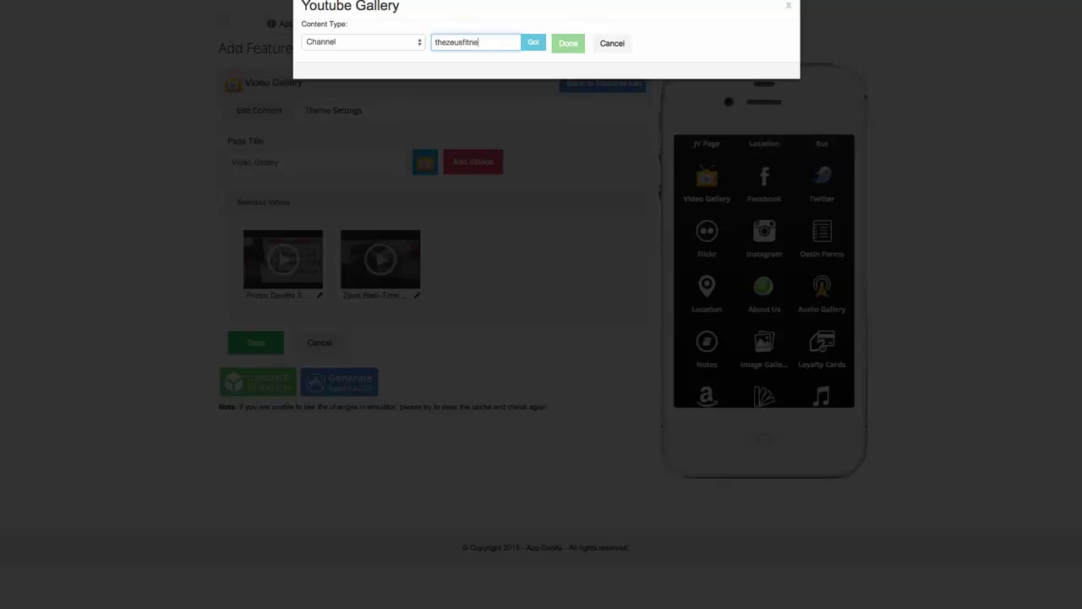
pyautogui.write('ss')
pyautogui.click(529, 46)
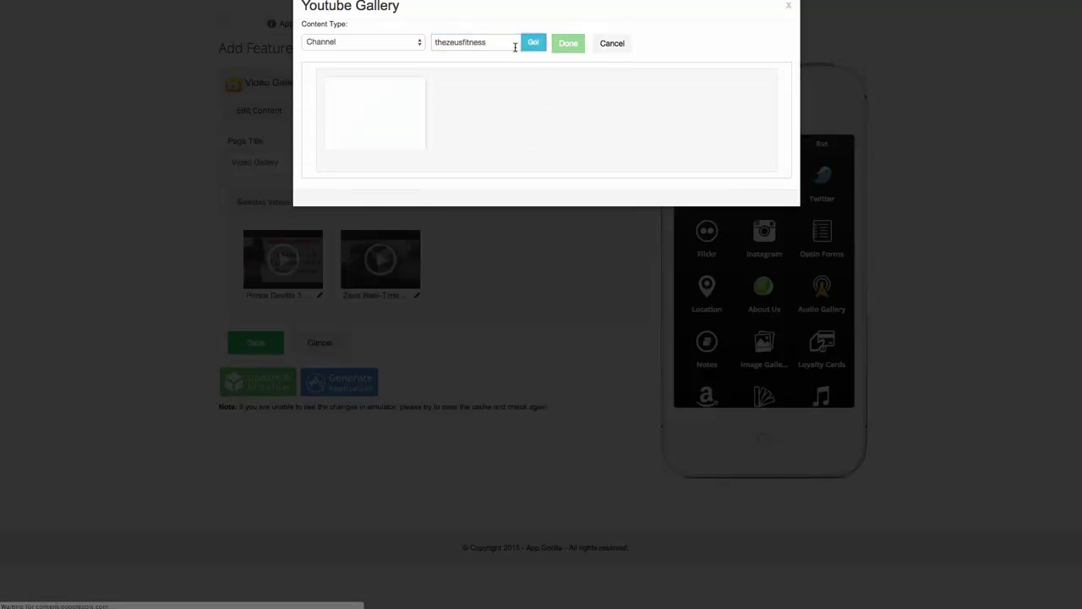
pyautogui.click(400, 109)
# Select three of the channel's videos, including Top 10 Bodyweight Only Fat Burning Exercises, and add them to the Video Gallery.
pyautogui.scroll(-3, 532, 132)
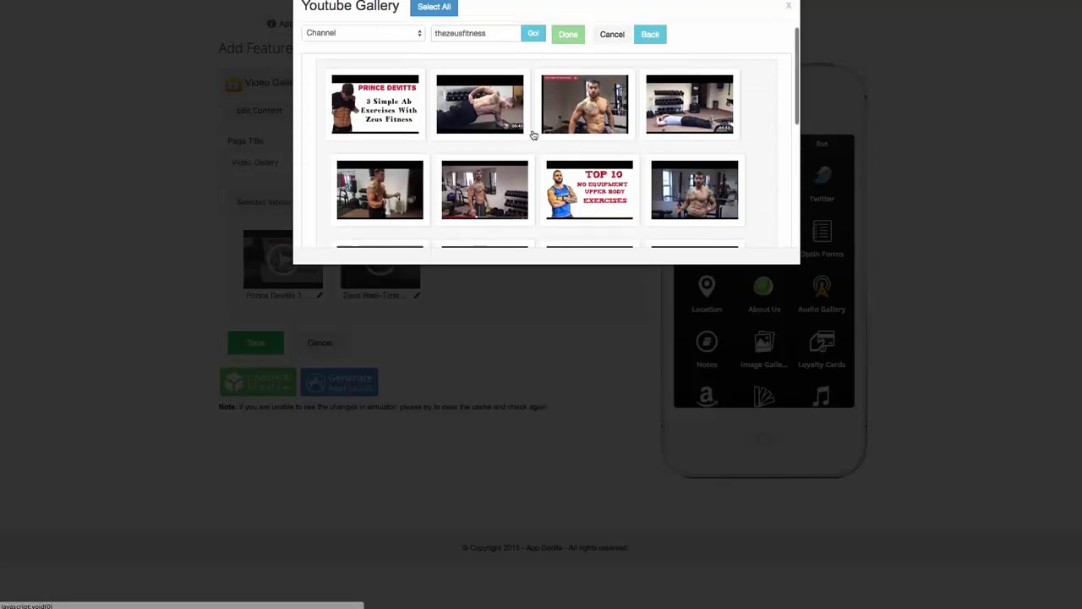
pyautogui.click(606, 193)
pyautogui.click(472, 185)
pyautogui.click(404, 185)
pyautogui.scroll(3, 555, 167)
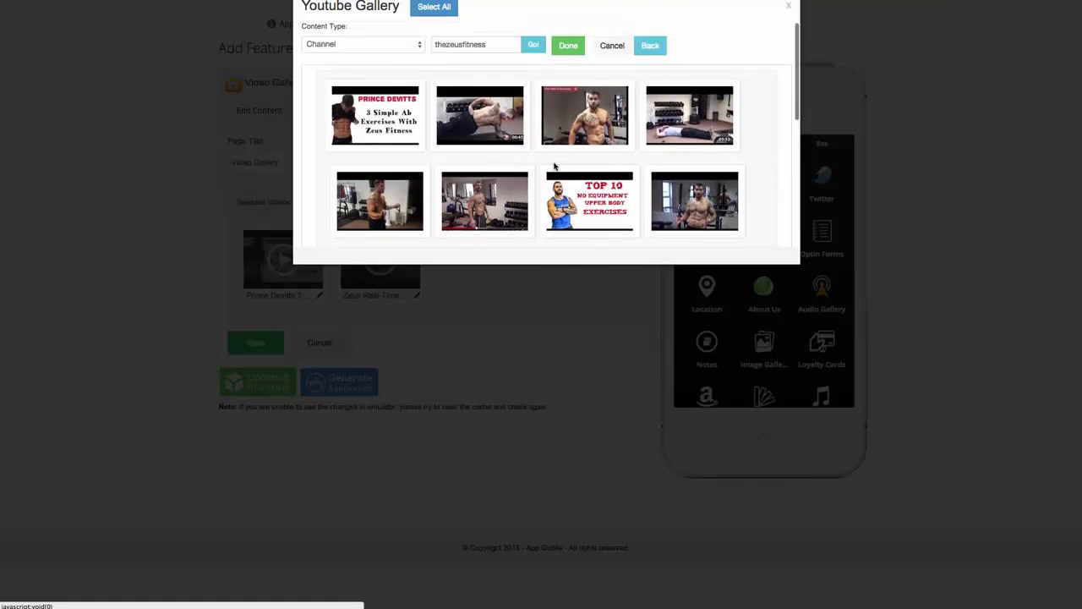
pyautogui.click(568, 45)
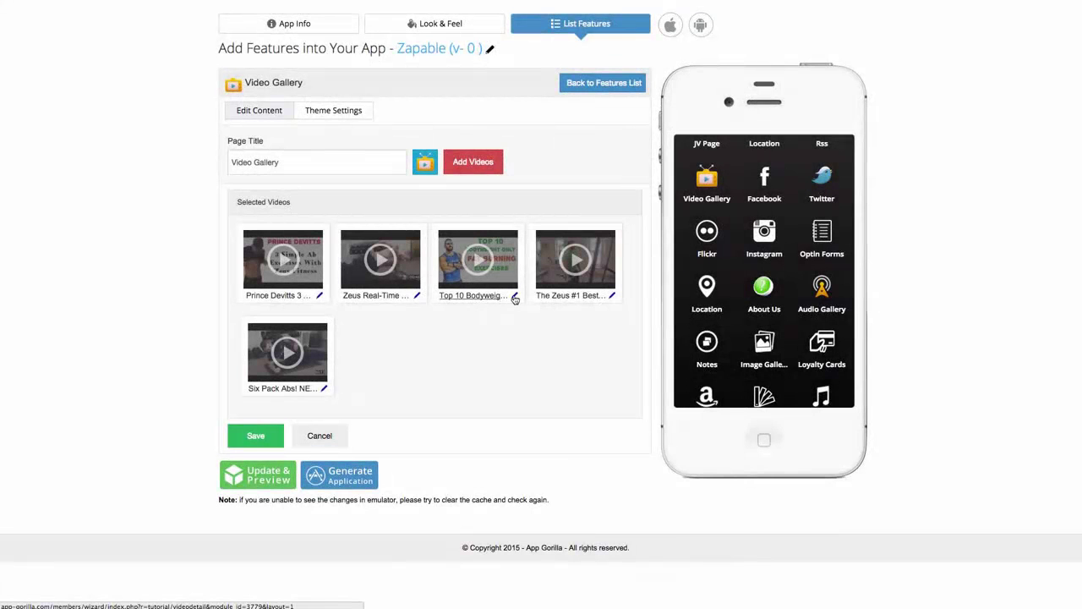
# View the editable title and description of the Top 10 Bodyweight Only Fat Burning Exercises video, then cancel the dialog.
pyautogui.click(505, 297)
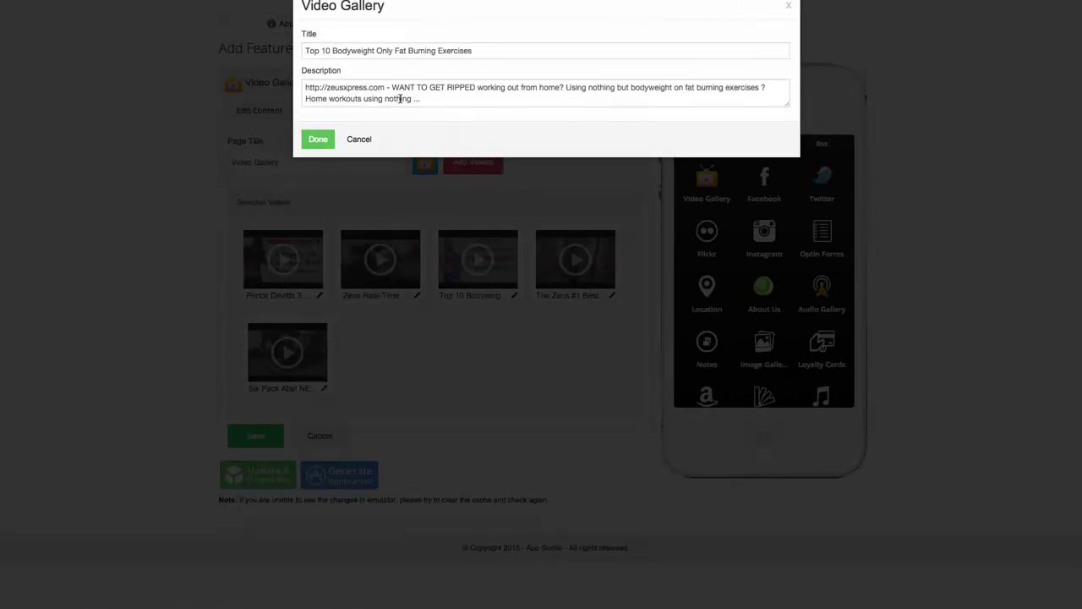
pyautogui.click(360, 138)
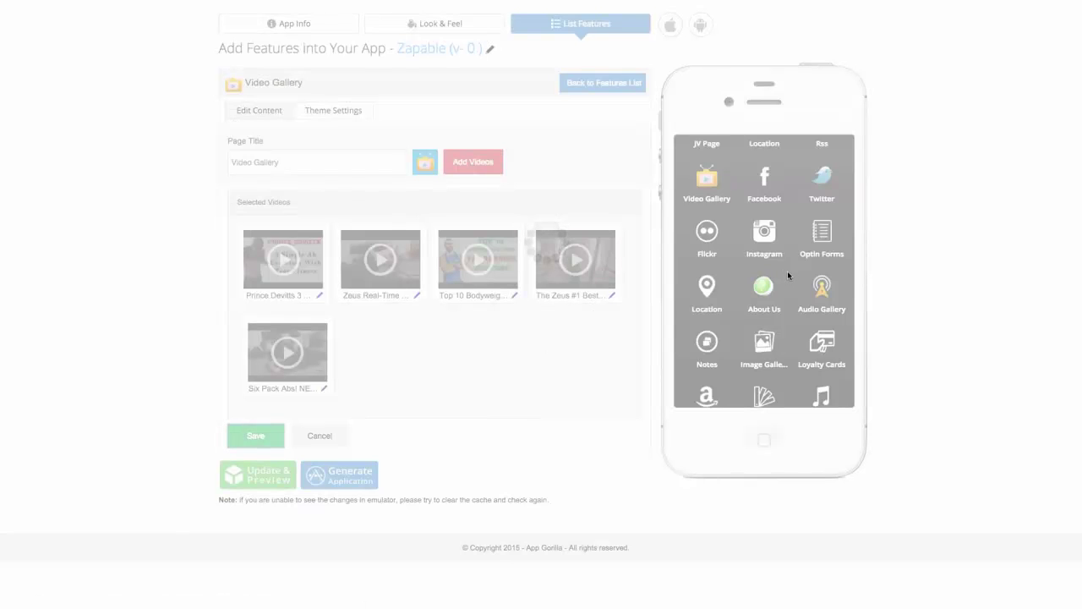
# Open the Video Gallery in the phone preview and view the first ab exercises video.
pyautogui.scroll(-5, 771, 269)
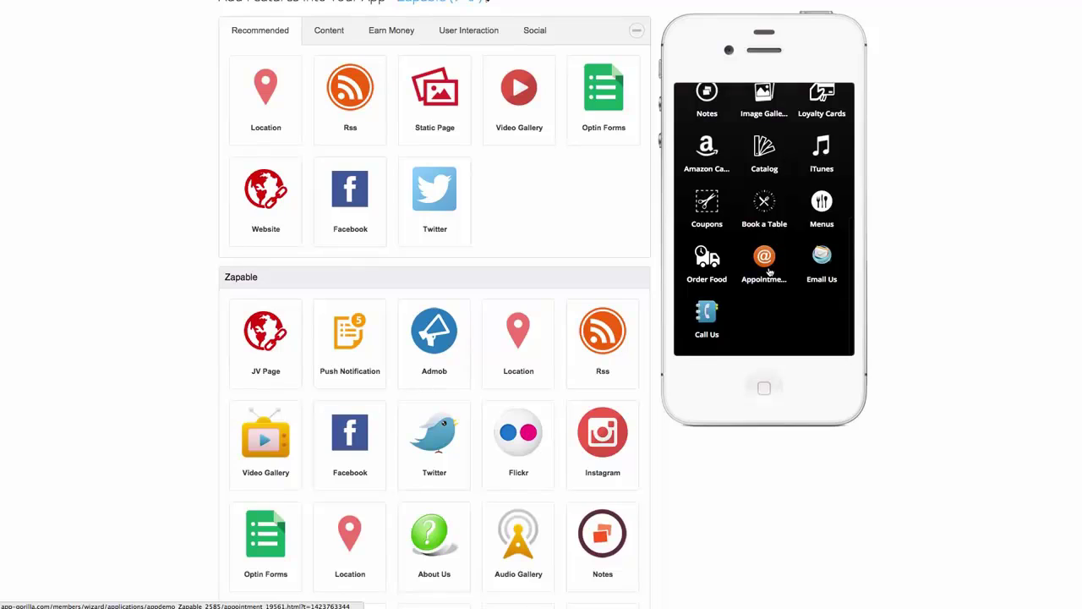
pyautogui.scroll(5, 717, 268)
pyautogui.scroll(-1, 717, 269)
pyautogui.click(710, 253)
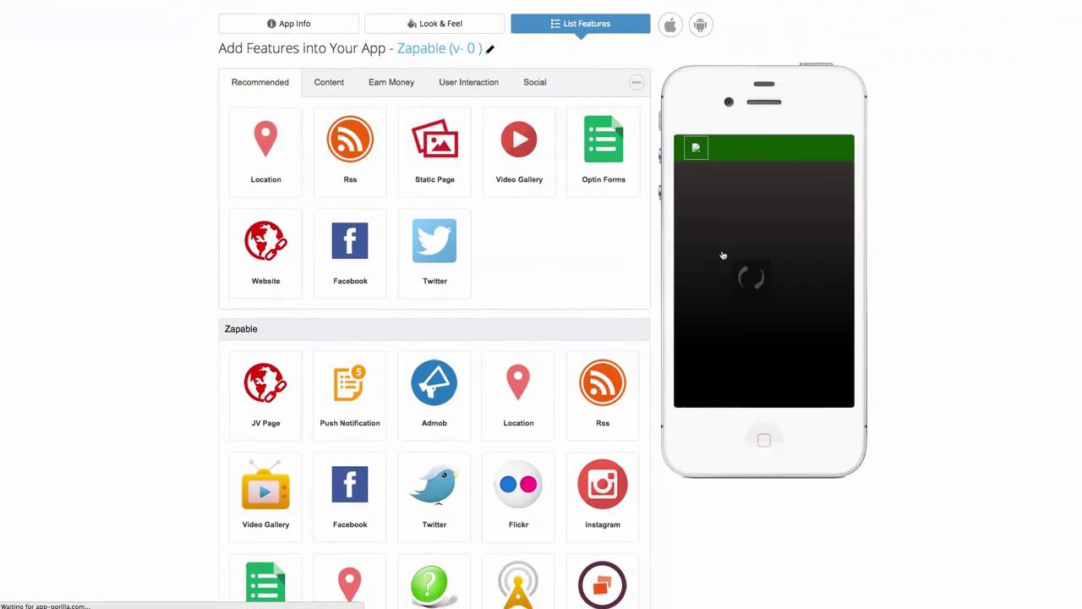
pyautogui.click(766, 201)
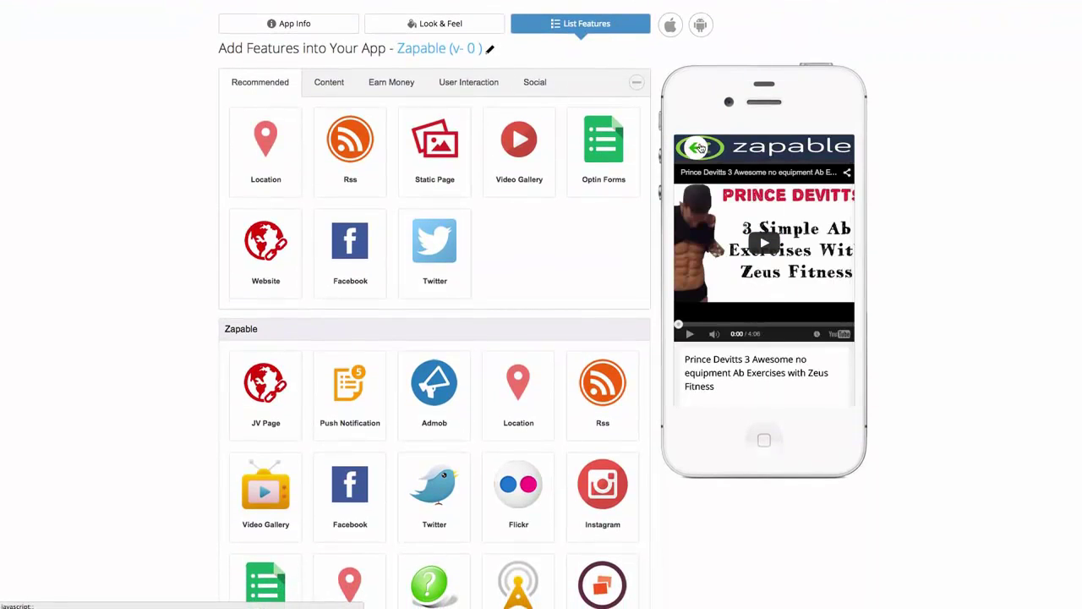
# Switch to the app's Look & Feel settings and open the Video Gallery in the phone preview.
pyautogui.click(435, 24)
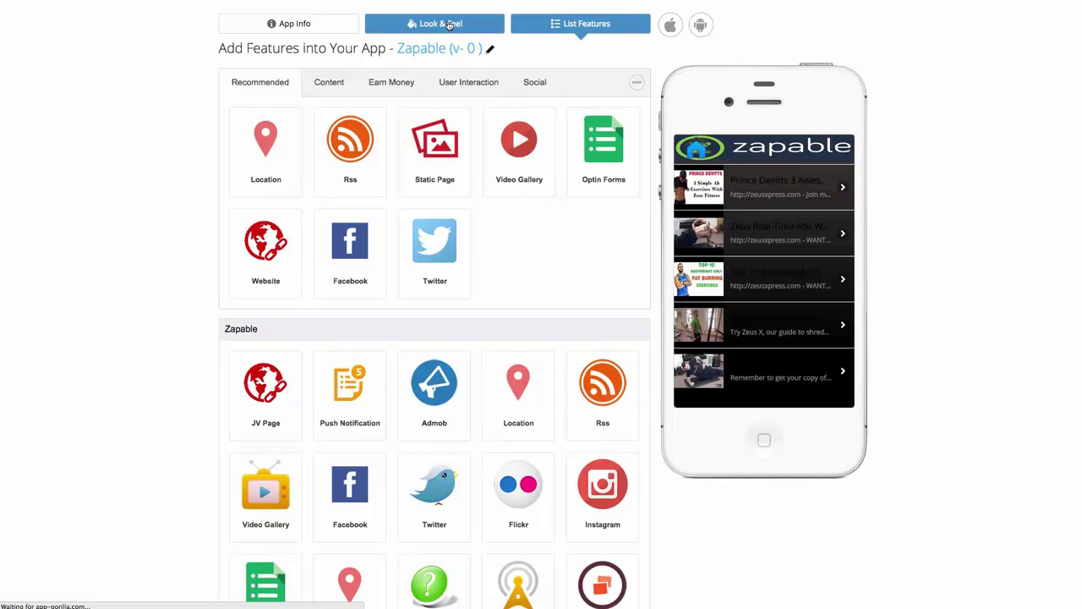
pyautogui.scroll(-2, 440, 302)
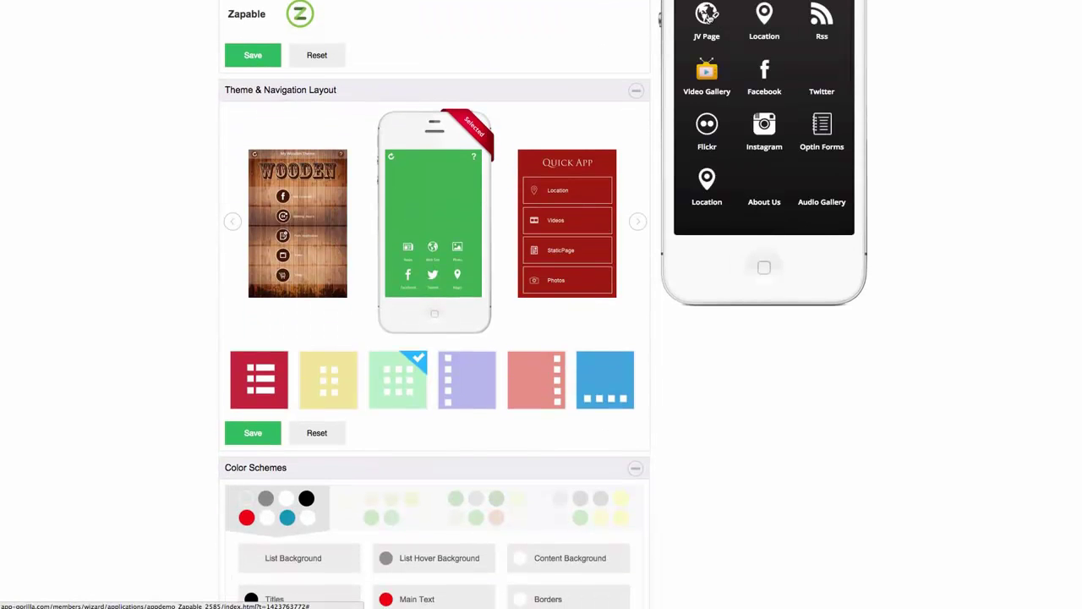
pyautogui.click(717, 76)
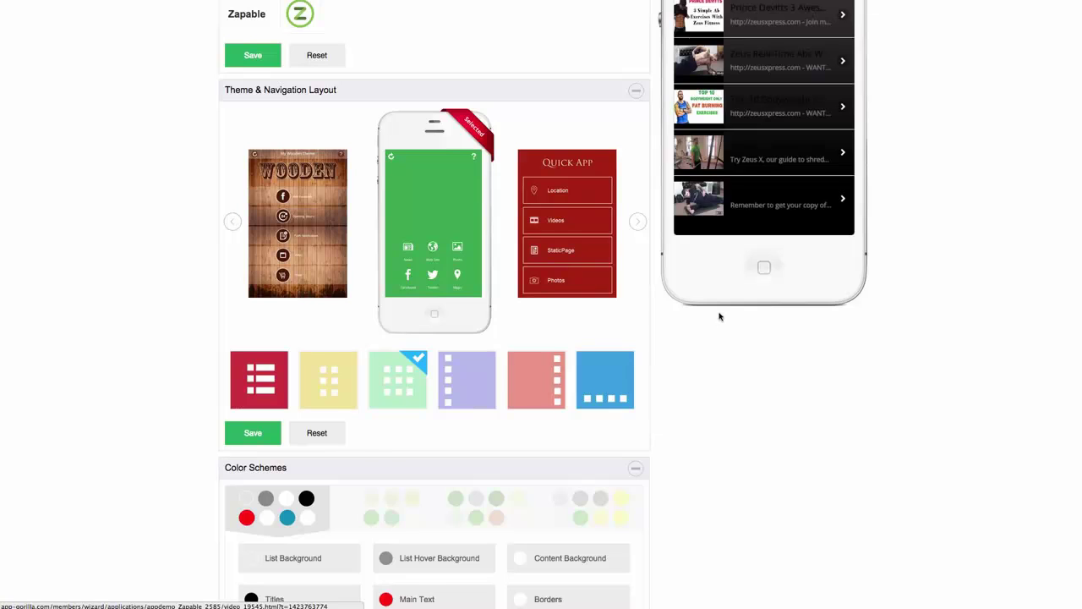
# Set the Titles colour in the app's colour scheme to white.
pyautogui.scroll(-3, 398, 466)
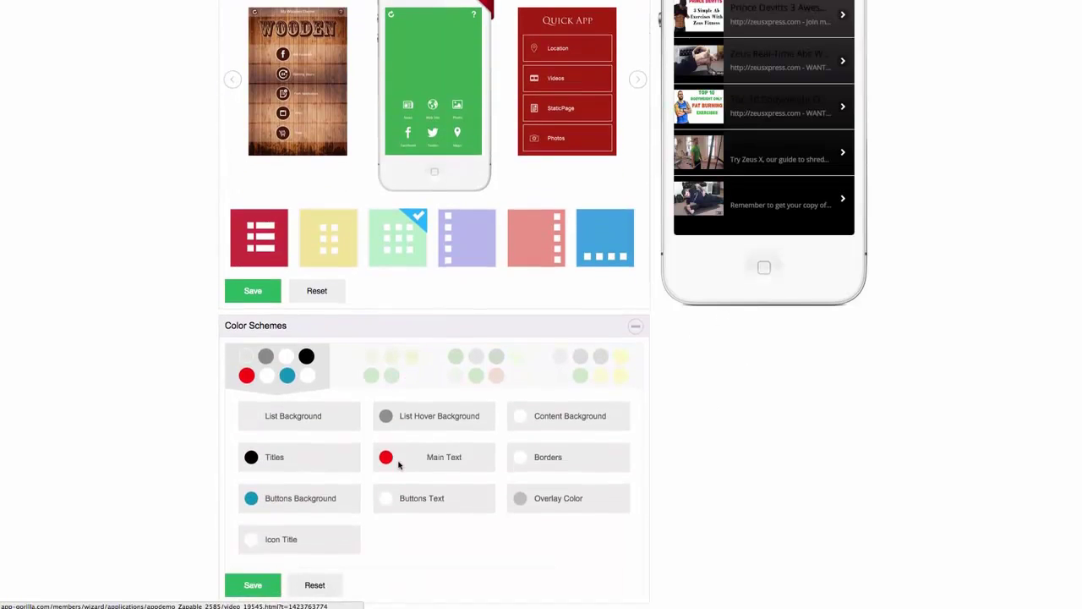
pyautogui.click(246, 431)
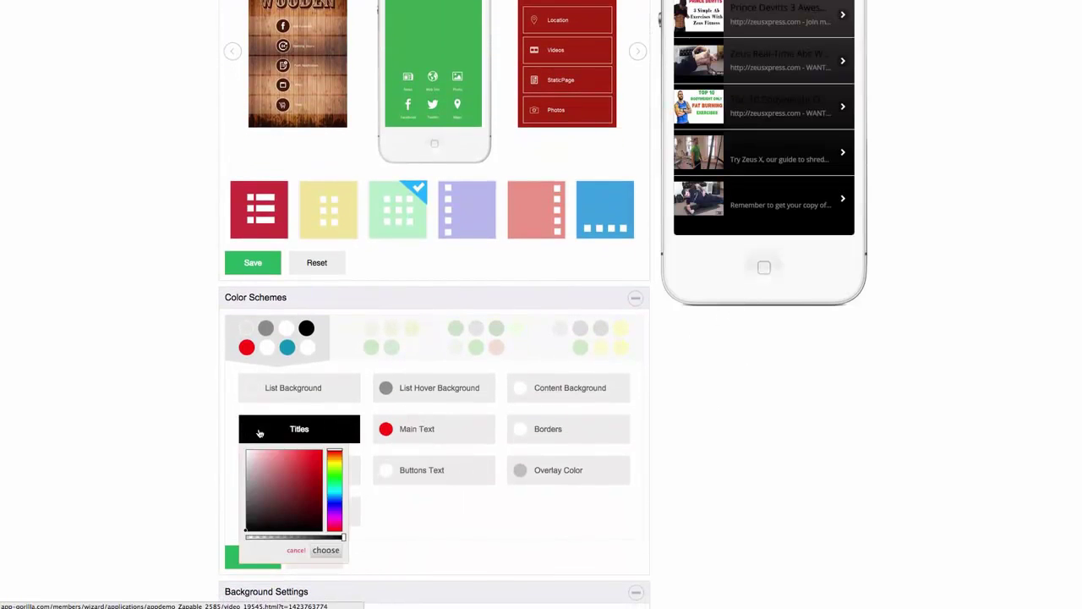
pyautogui.click(247, 451)
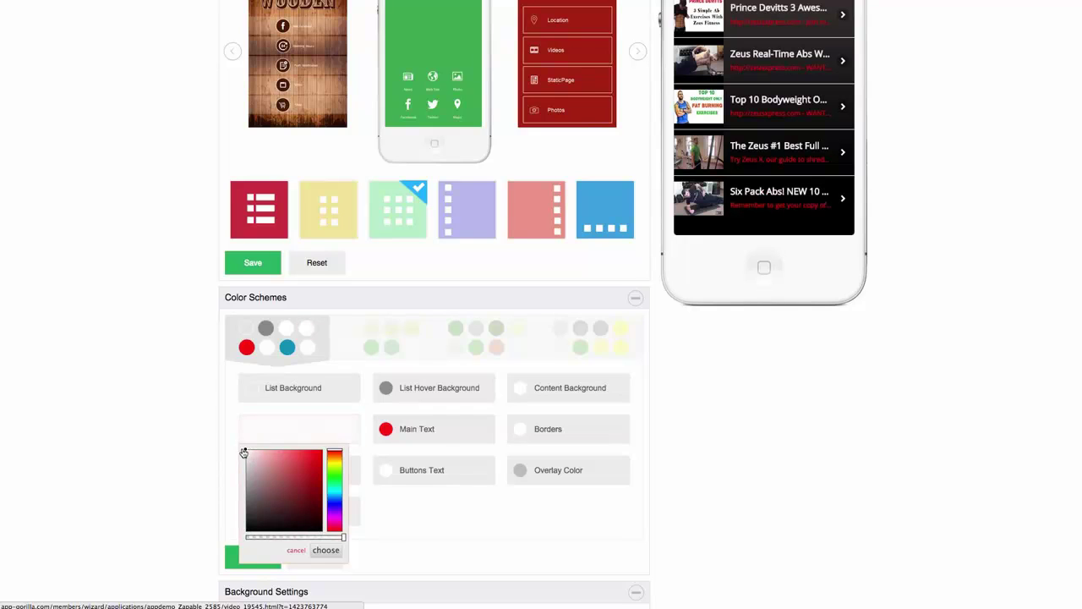
pyautogui.click(435, 469)
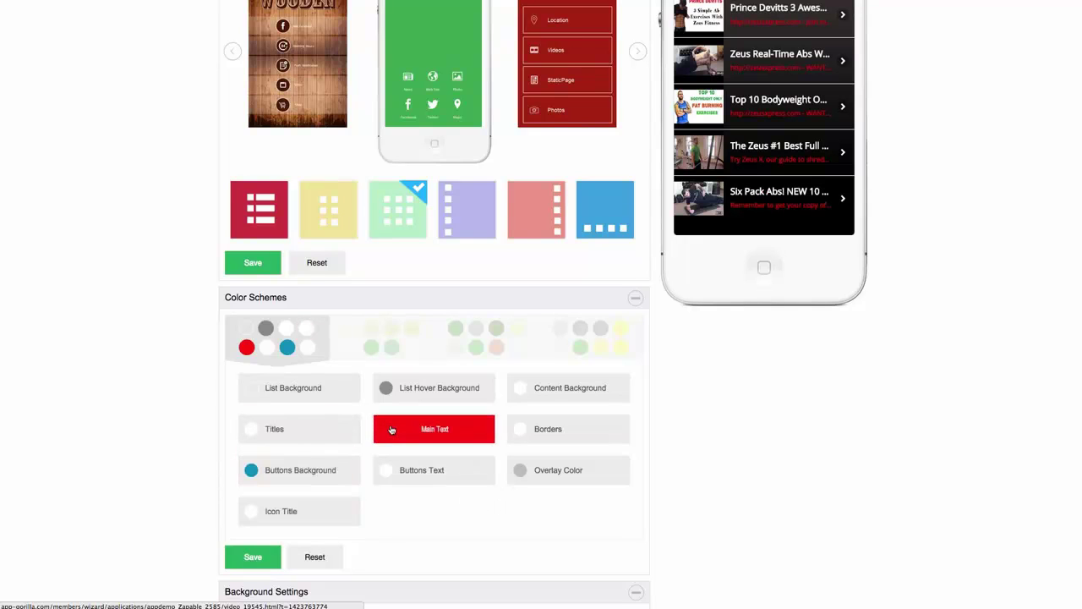
# Set the Main Text colour in the app's colour scheme to a light green.
pyautogui.click(392, 430)
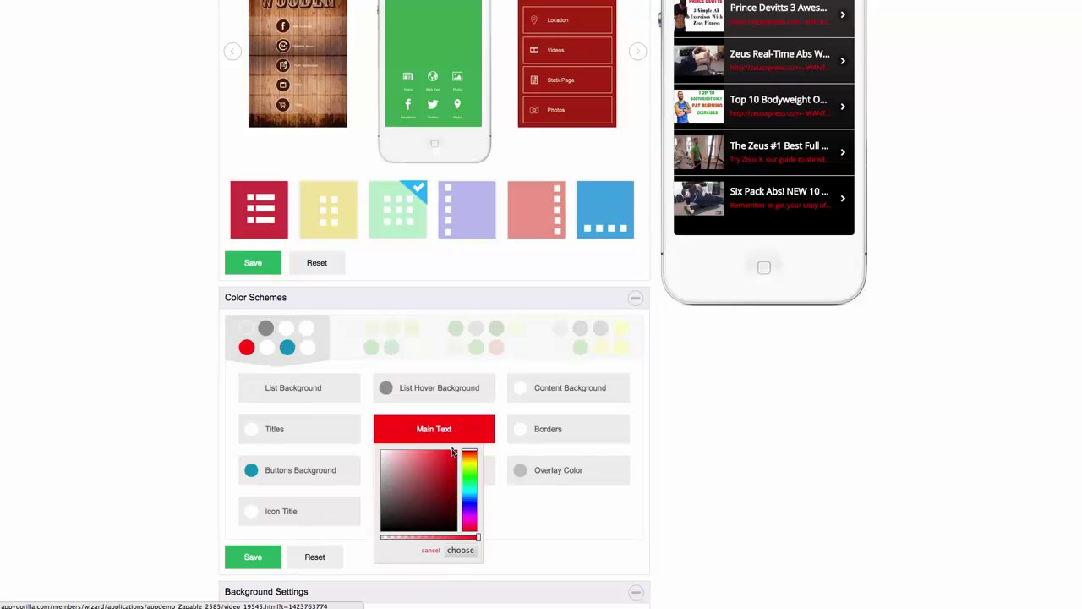
pyautogui.click(444, 481)
pyautogui.click(469, 474)
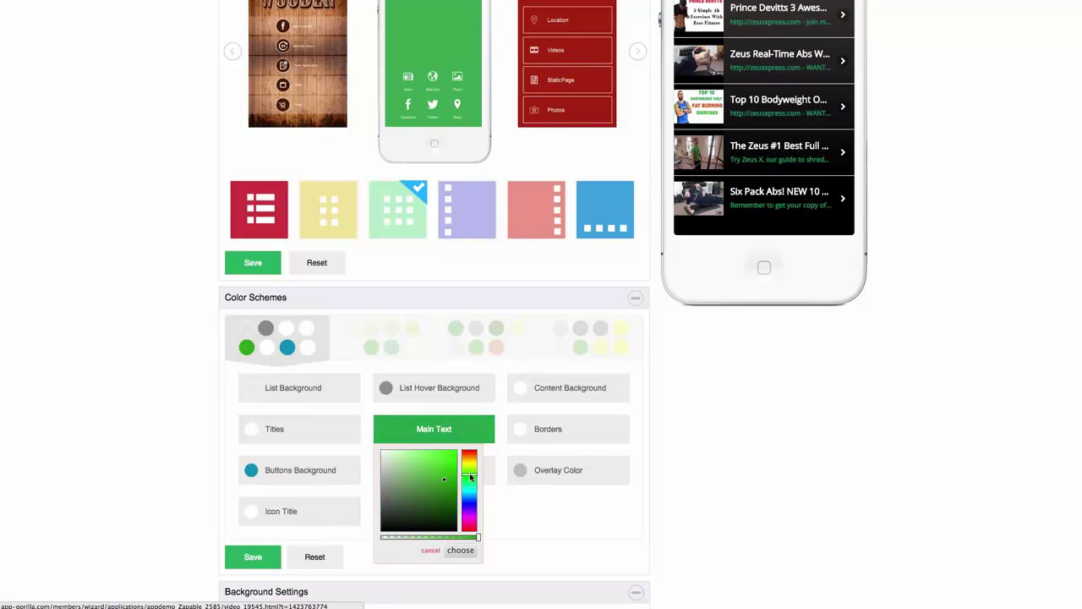
pyautogui.click(427, 467)
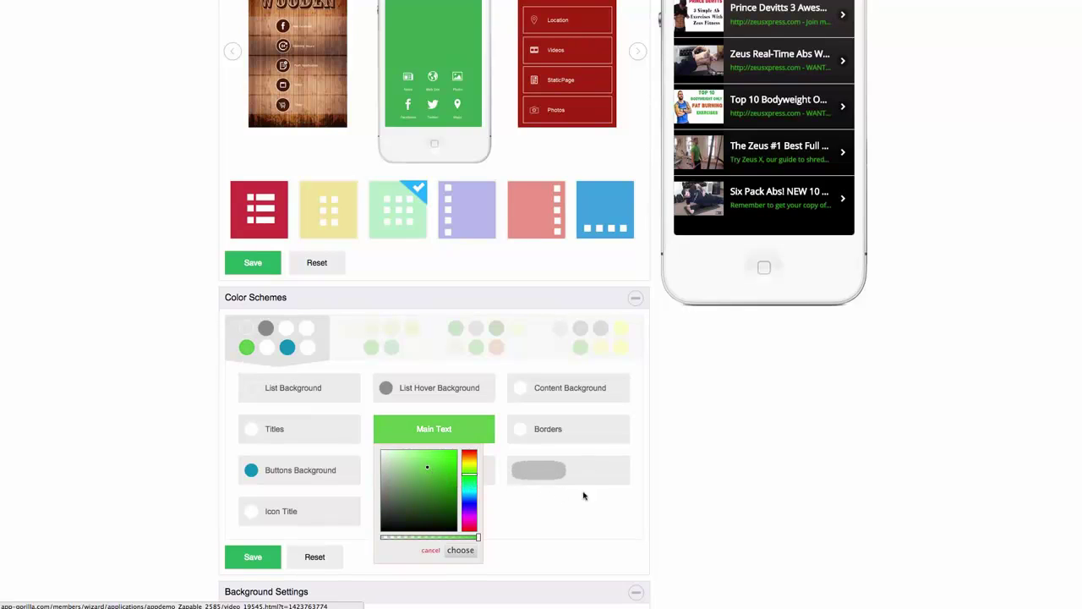
pyautogui.scroll(1, 761, 452)
pyautogui.scroll(1, 761, 451)
pyautogui.click(755, 454)
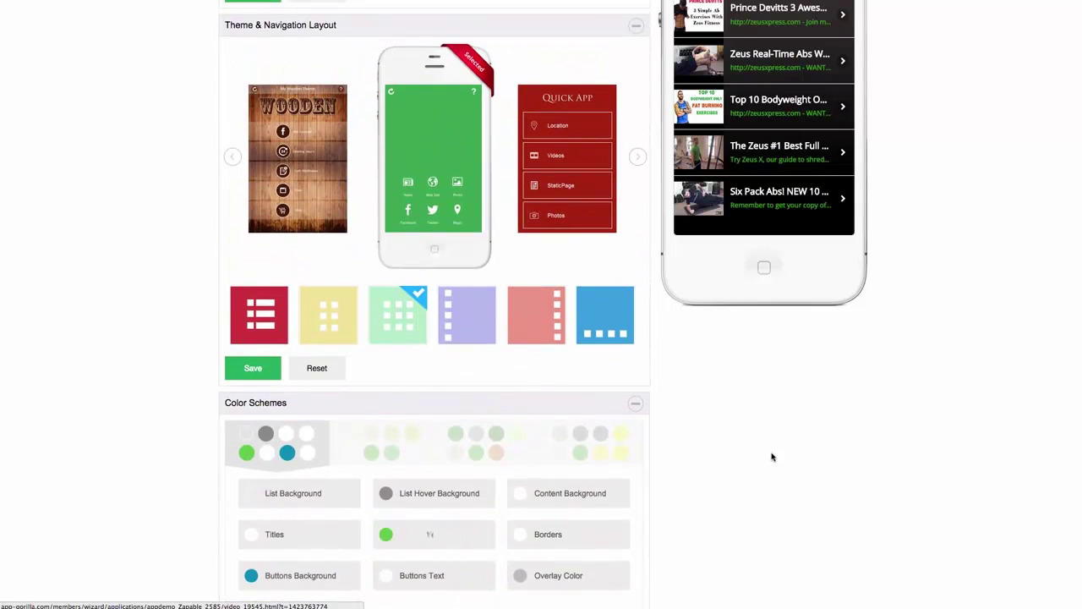
# Return the phone preview to its home screen, then open the About Us page and look through its text.
pyautogui.scroll(3, 772, 454)
pyautogui.click(691, 144)
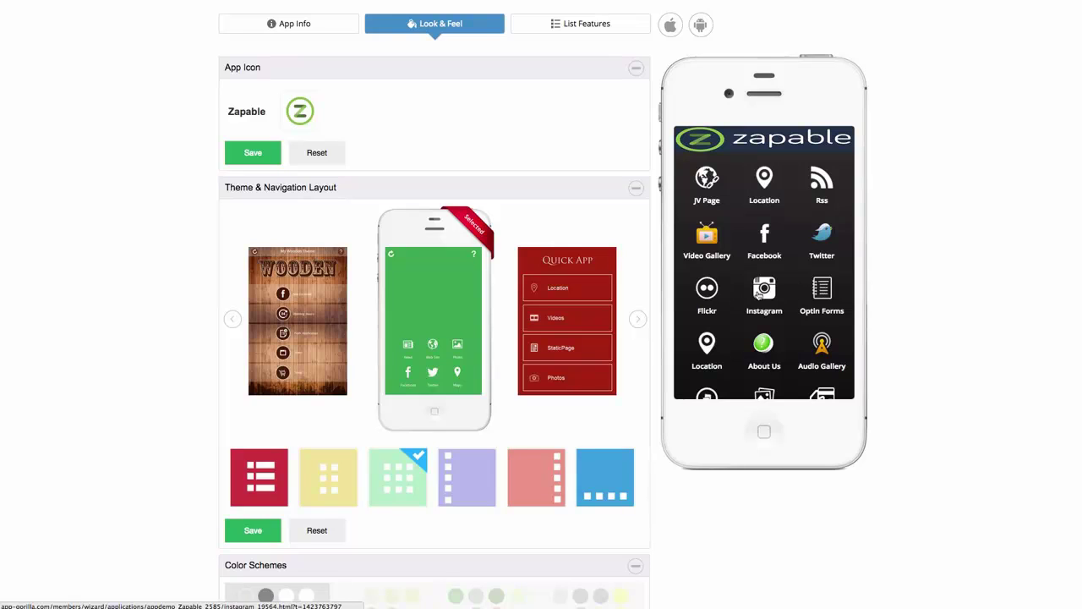
pyautogui.scroll(-1, 765, 296)
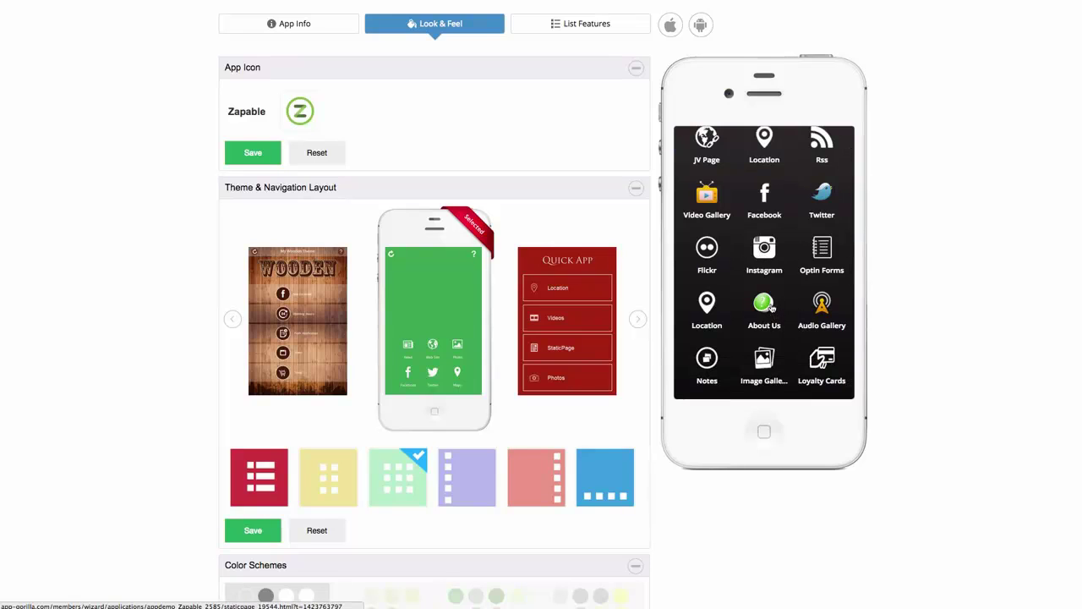
pyautogui.scroll(-2, 767, 270)
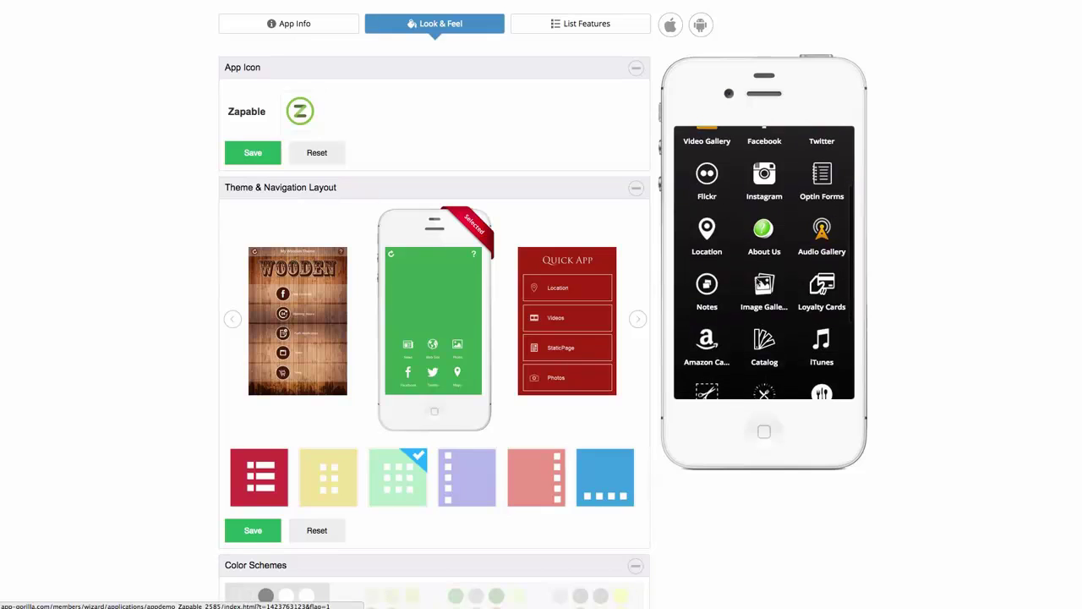
pyautogui.click(764, 221)
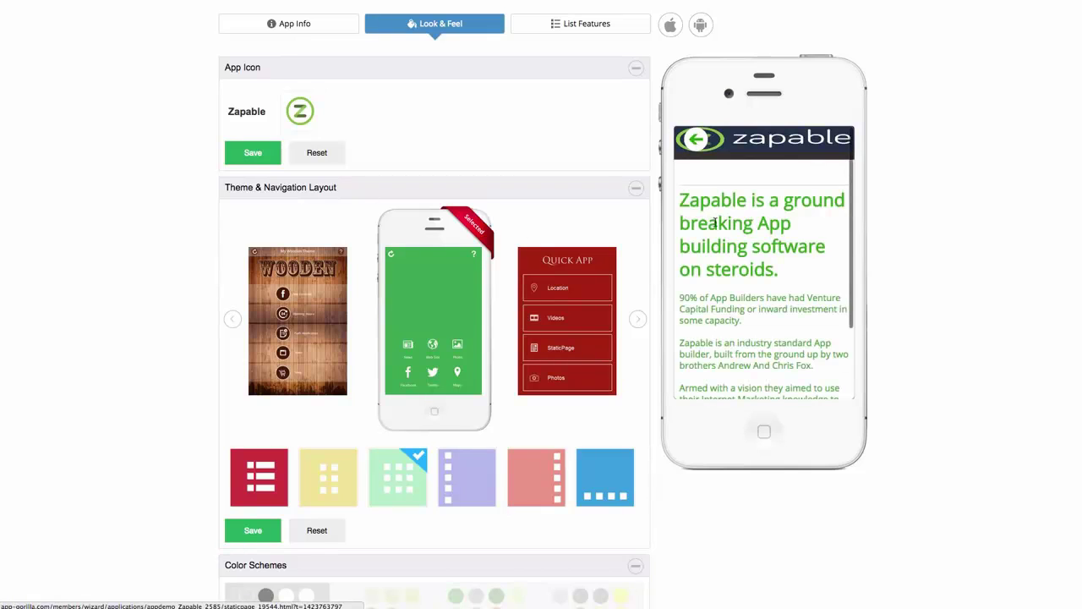
pyautogui.scroll(-4, 715, 222)
pyautogui.scroll(3, 750, 228)
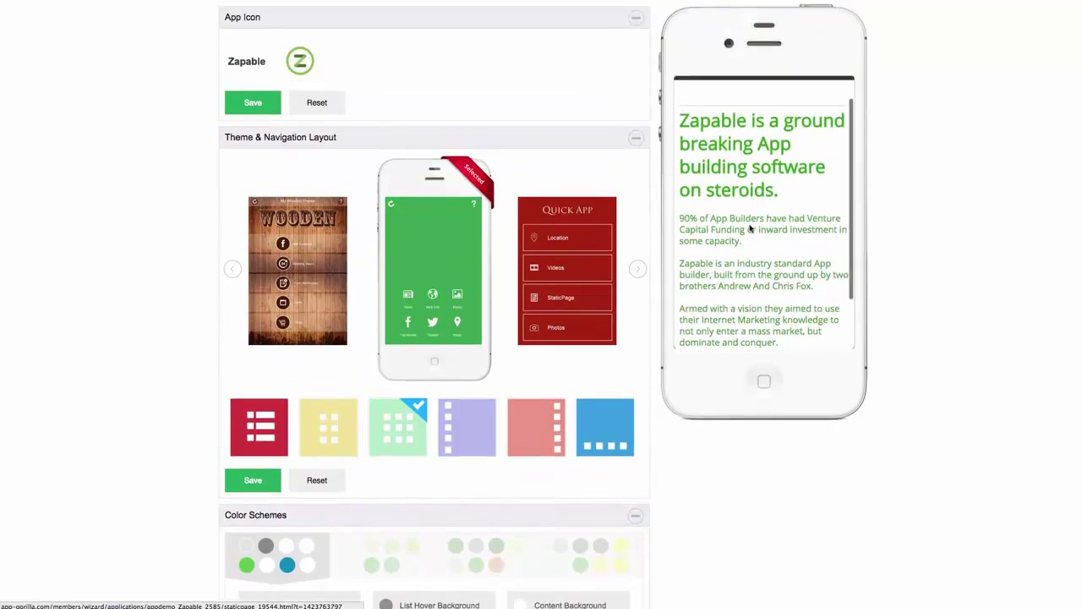
pyautogui.scroll(3, 750, 228)
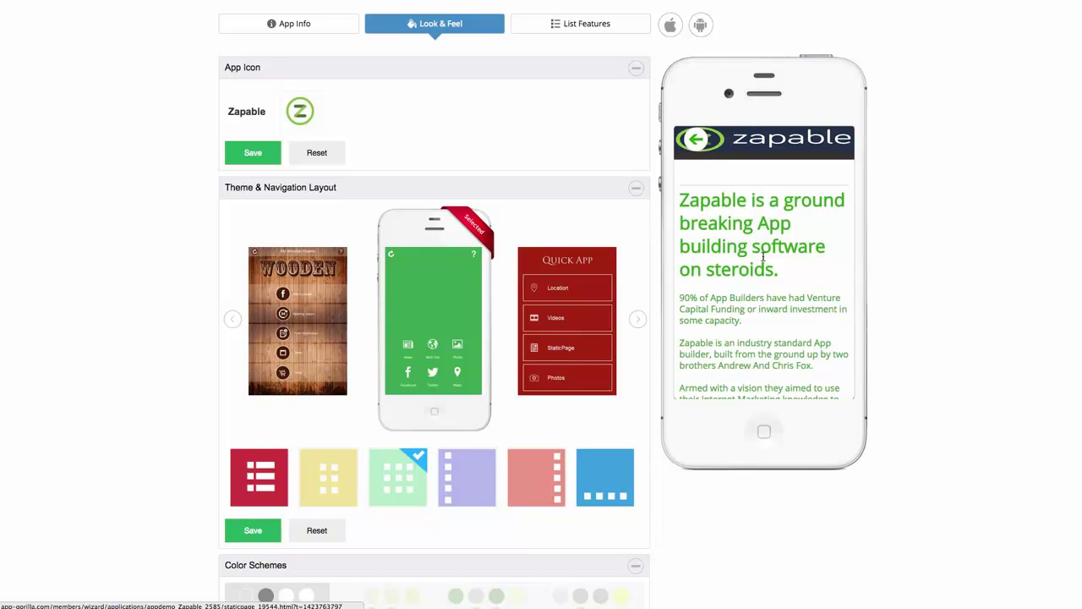
# Switch to the app's features list and open the About Us feature for editing.
pyautogui.click(563, 23)
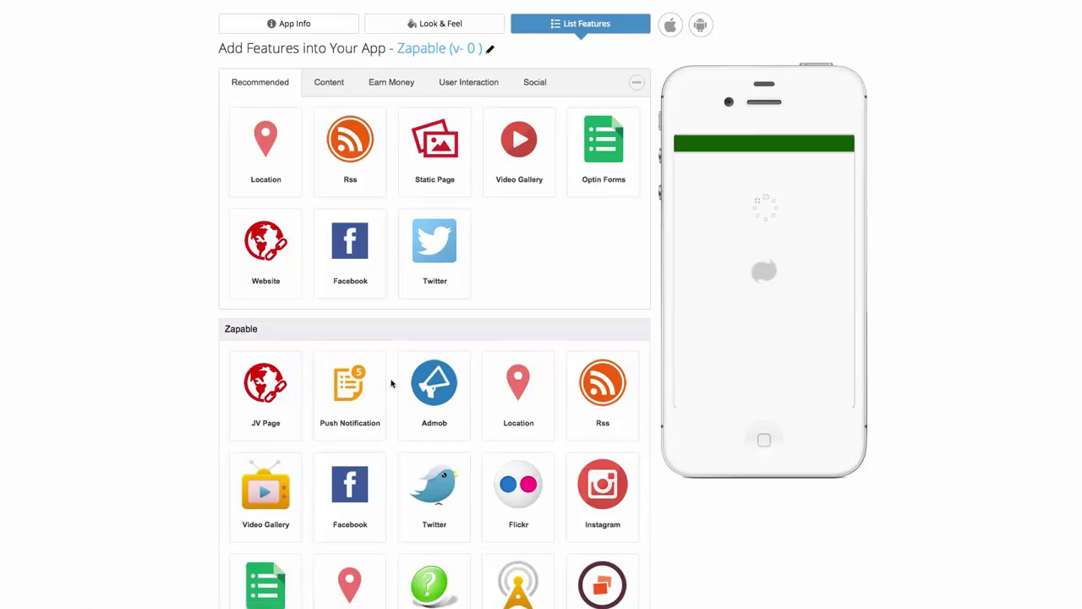
pyautogui.scroll(-2, 380, 380)
pyautogui.scroll(-4, 378, 381)
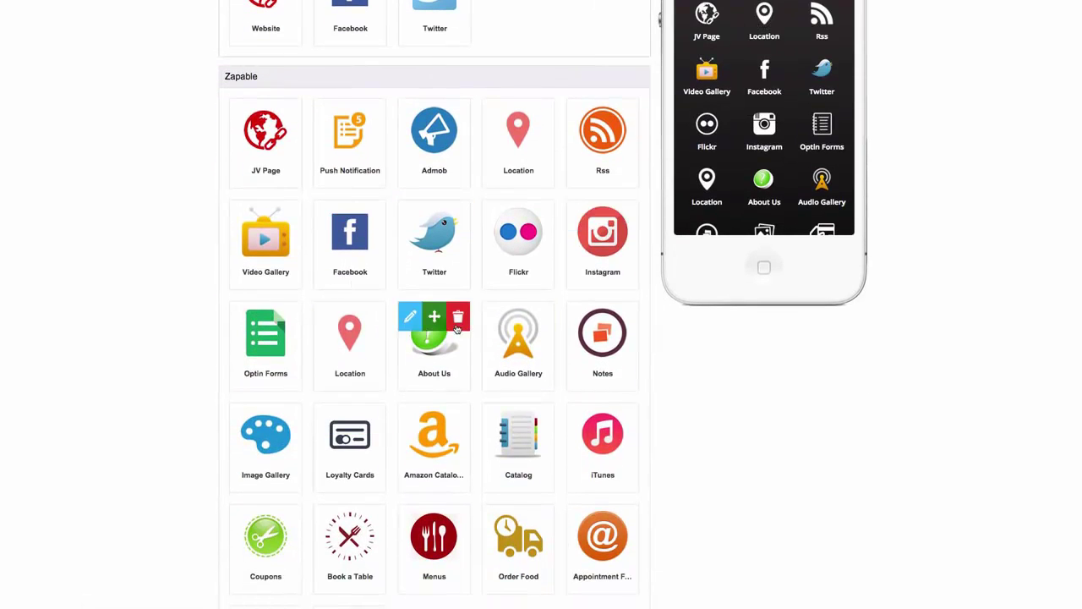
pyautogui.scroll(-1, 461, 336)
pyautogui.scroll(-1, 463, 333)
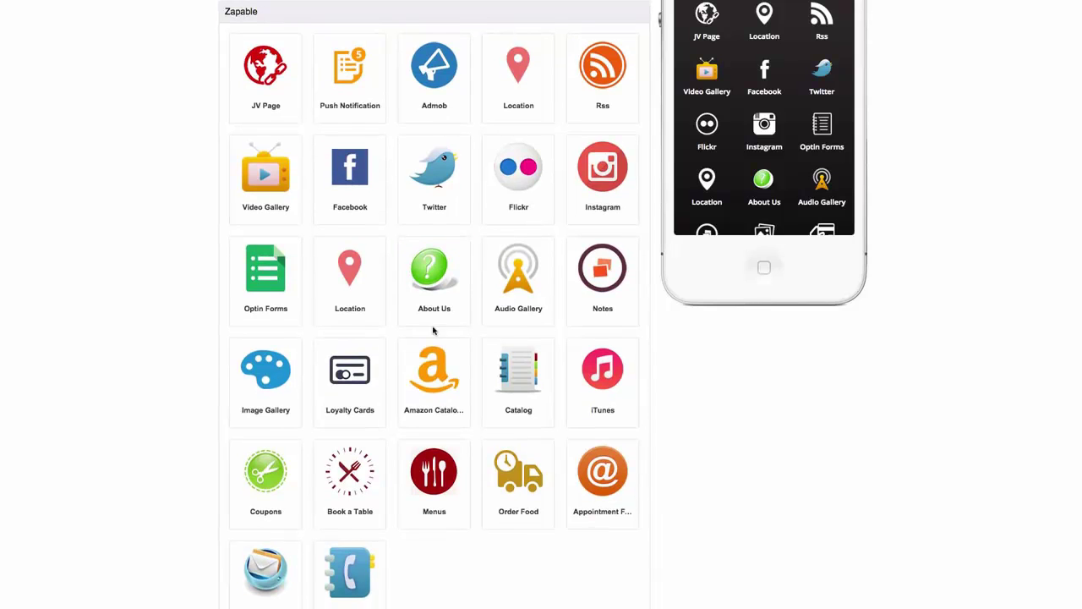
pyautogui.click(404, 252)
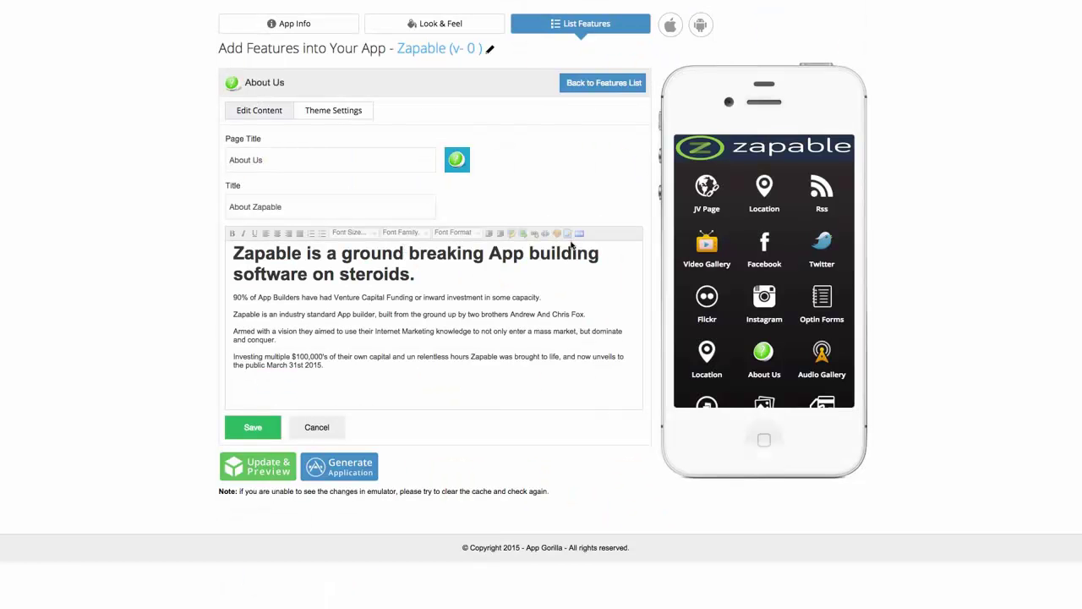
# View the HTML source of the About Us page content, then close it.
pyautogui.click(562, 256)
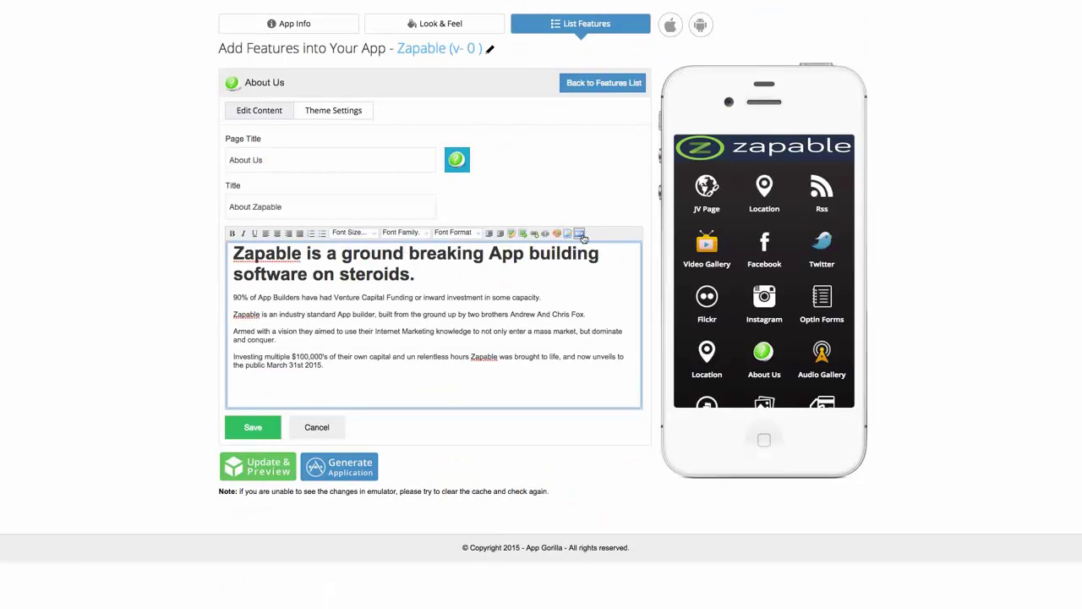
pyautogui.click(581, 236)
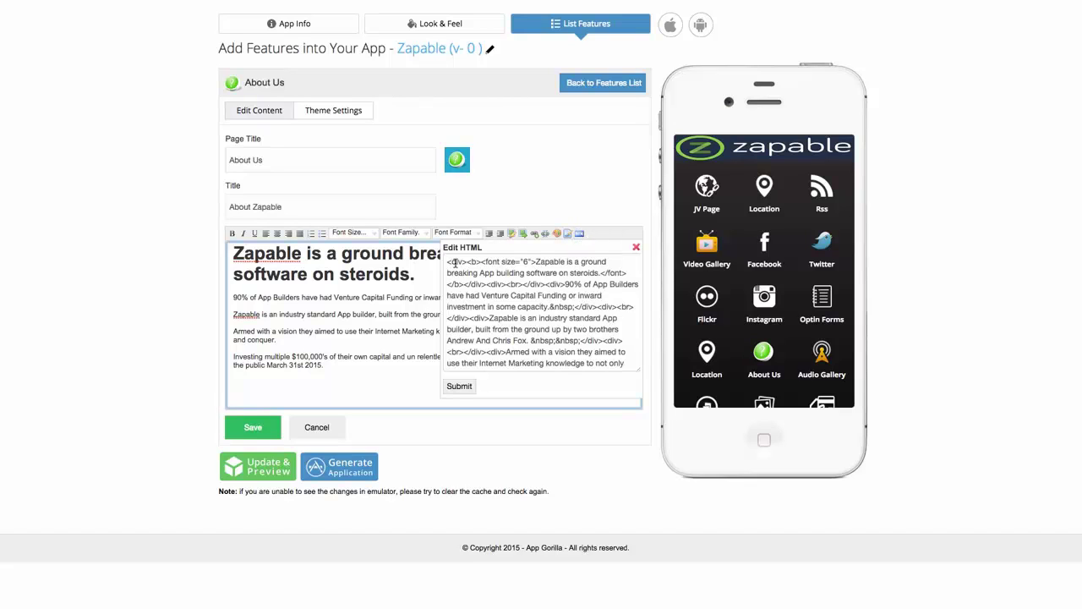
pyautogui.click(381, 291)
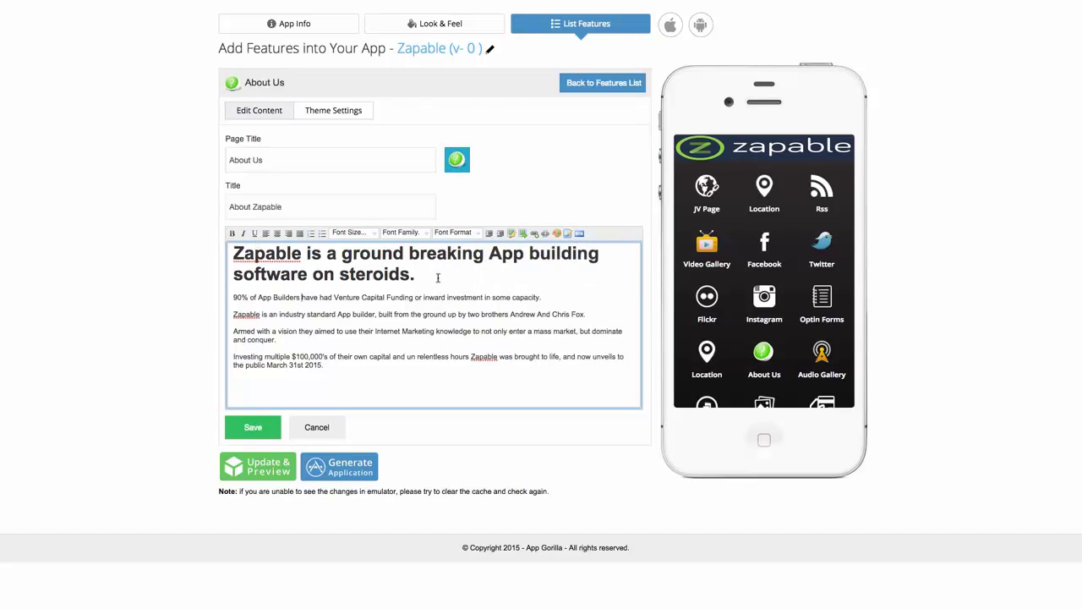
# Remove the bold from the "Zapable is a ground breaking App building software on steroids." heading and underline it.
pyautogui.moveTo(438, 277); pyautogui.dragTo(203, 258)
pyautogui.click(232, 233)
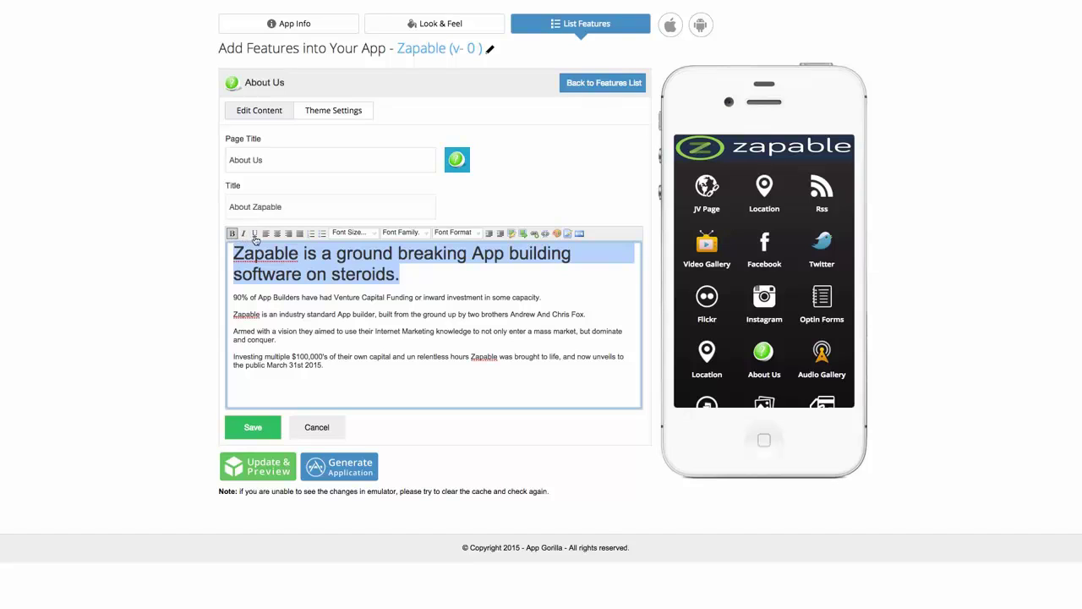
pyautogui.click(232, 233)
pyautogui.click(243, 233)
pyautogui.click(244, 233)
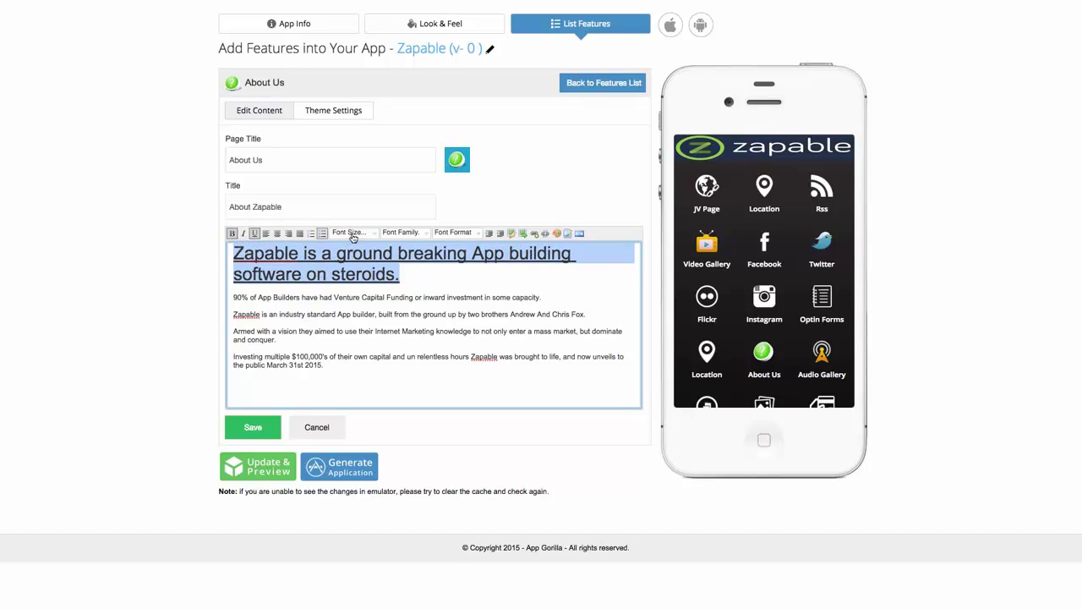
# Look over the font size, family and format options, then view the updated content's HTML source and close it.
pyautogui.click(348, 233)
pyautogui.click(399, 233)
pyautogui.click(448, 233)
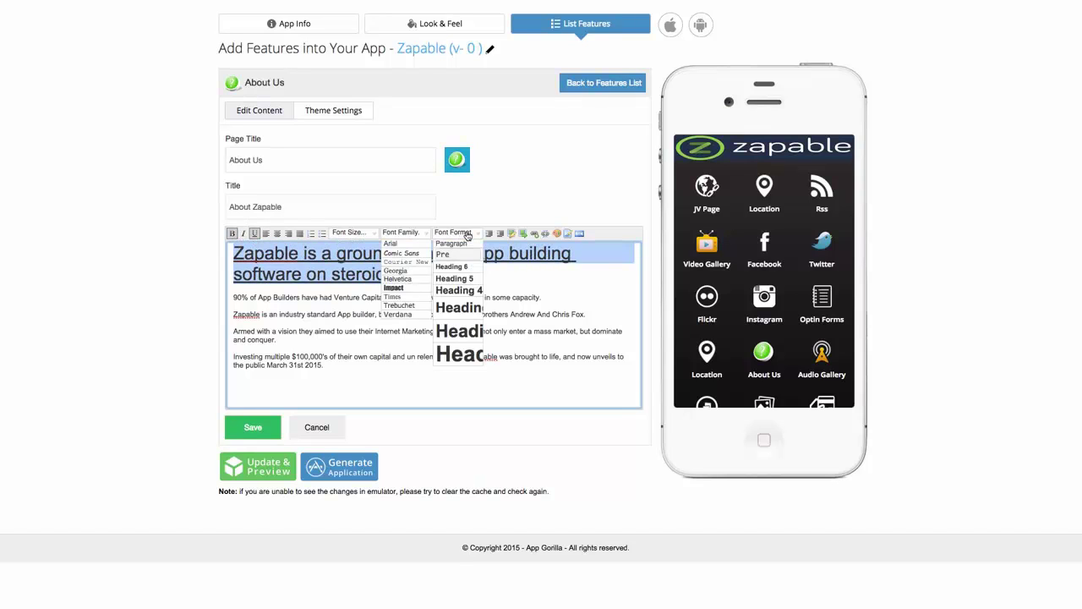
pyautogui.click(572, 294)
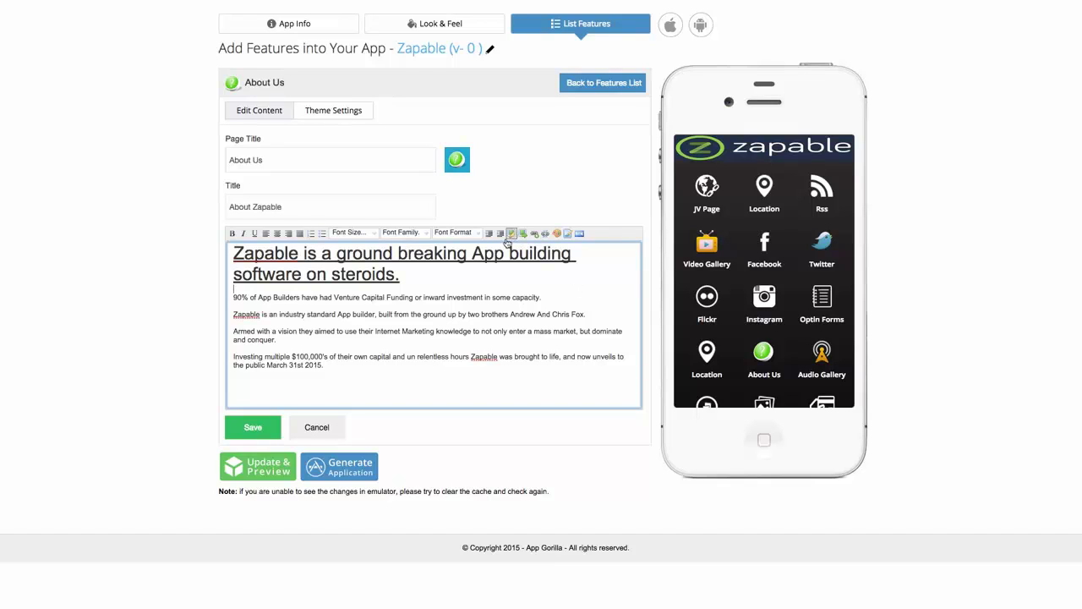
pyautogui.click(580, 233)
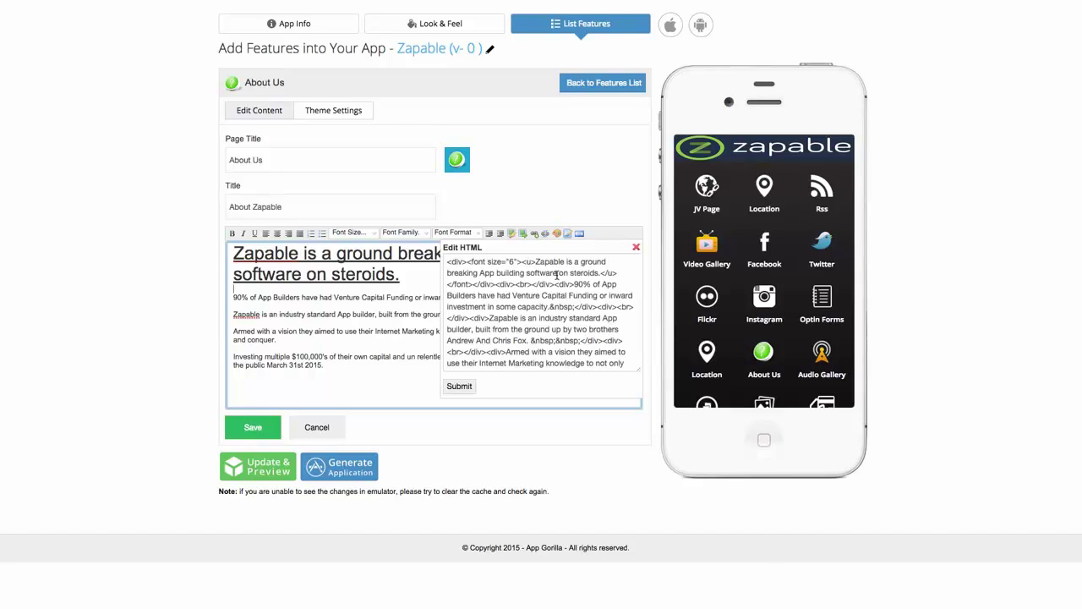
pyautogui.click(585, 188)
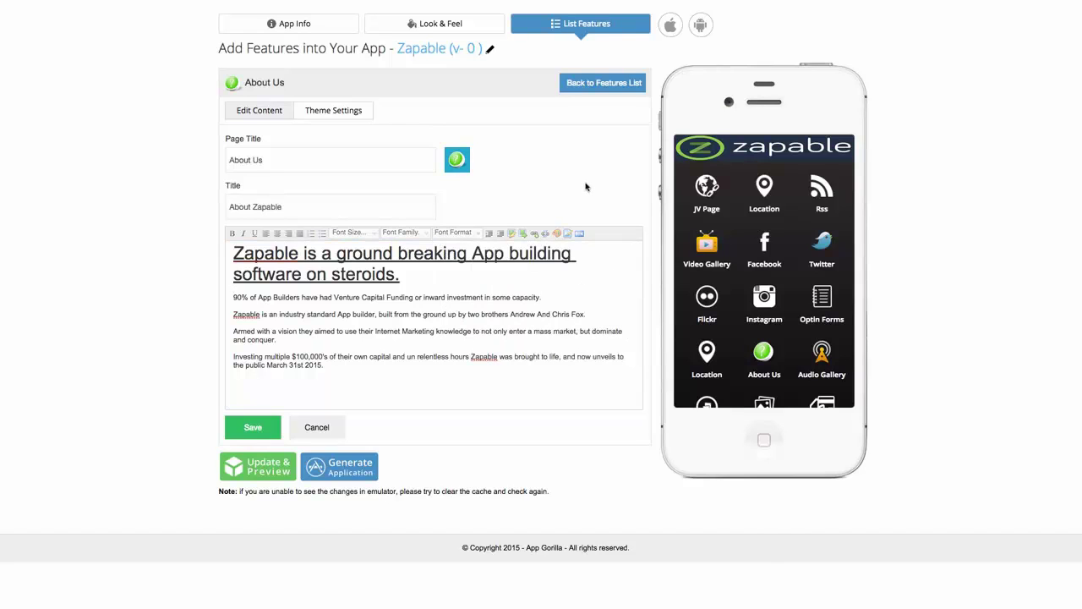
# Add the line "Changes here" at the end of the About Us text and save the page.
pyautogui.click(353, 373)
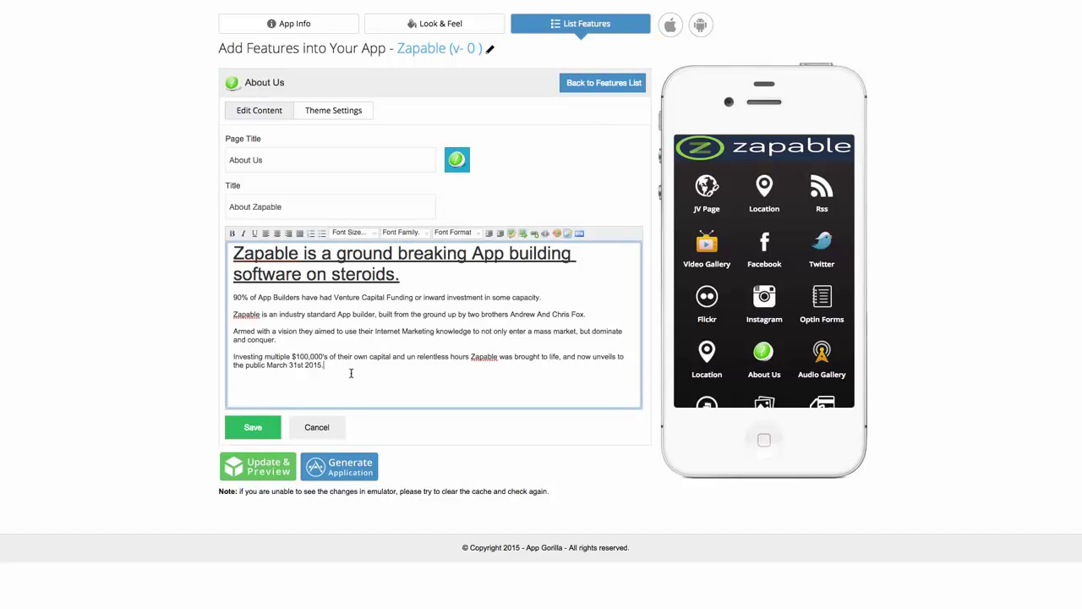
pyautogui.press('Return')
pyautogui.write('Changes here')
pyautogui.click(256, 430)
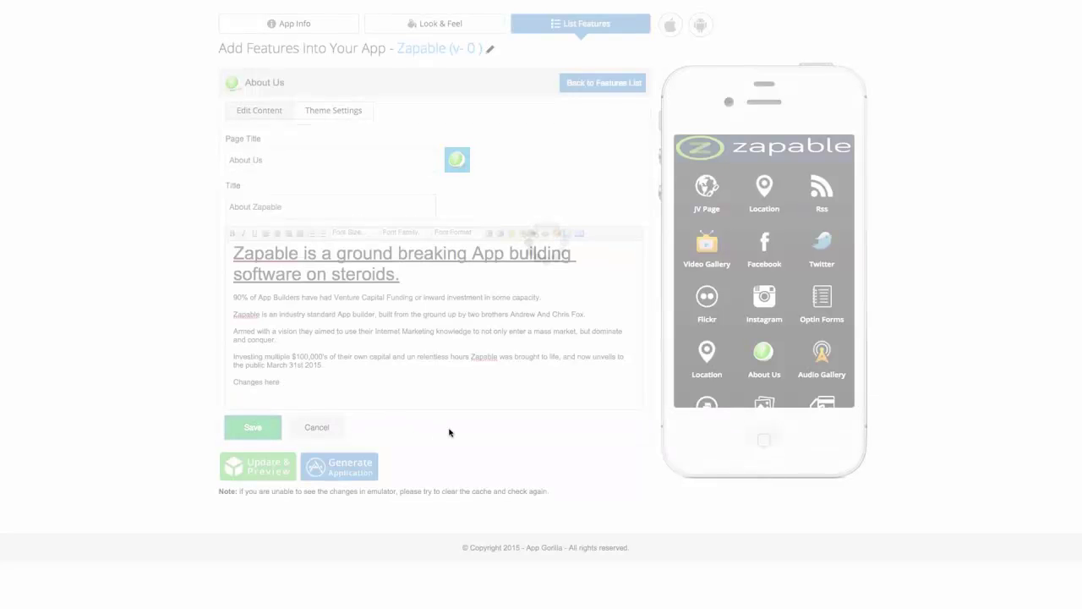
# Preview the app on an iPhone 6 and open its Notes feature.
pyautogui.scroll(-4, 575, 309)
pyautogui.scroll(-2, 539, 372)
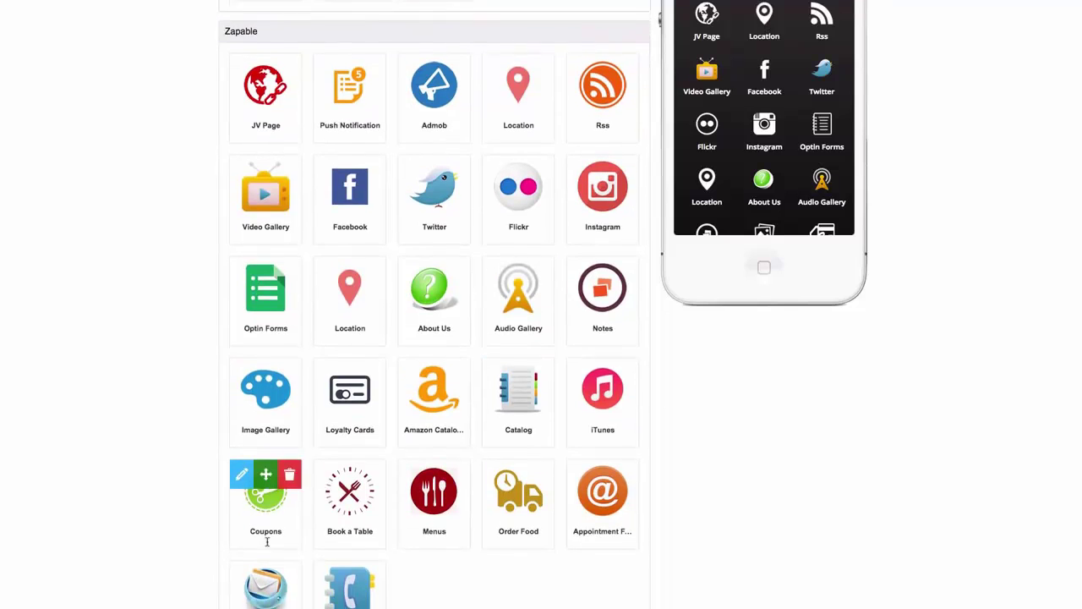
pyautogui.scroll(5, 719, 367)
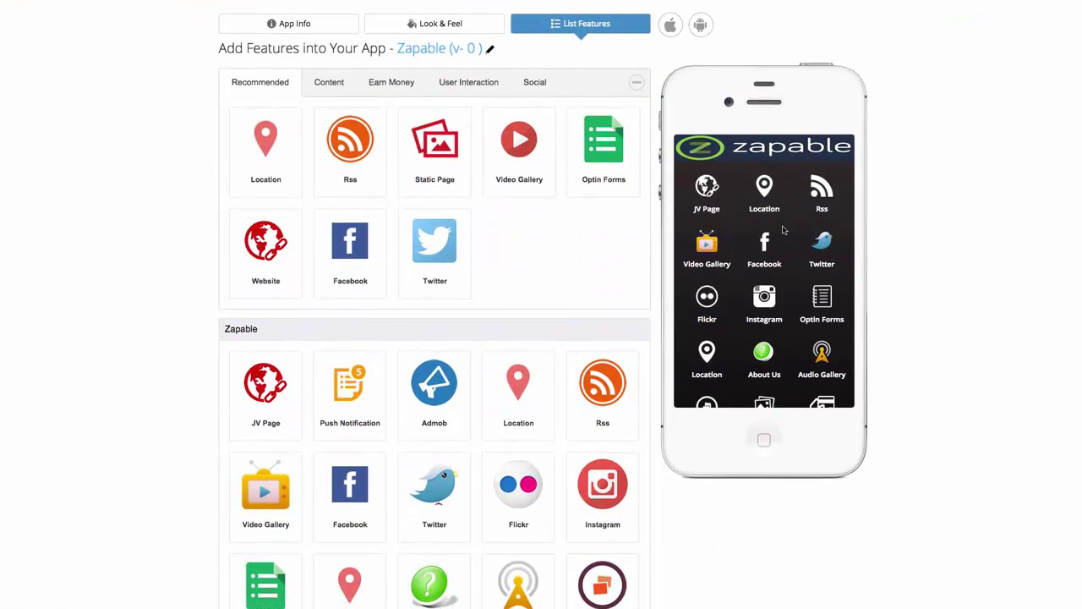
pyautogui.scroll(-2, 784, 230)
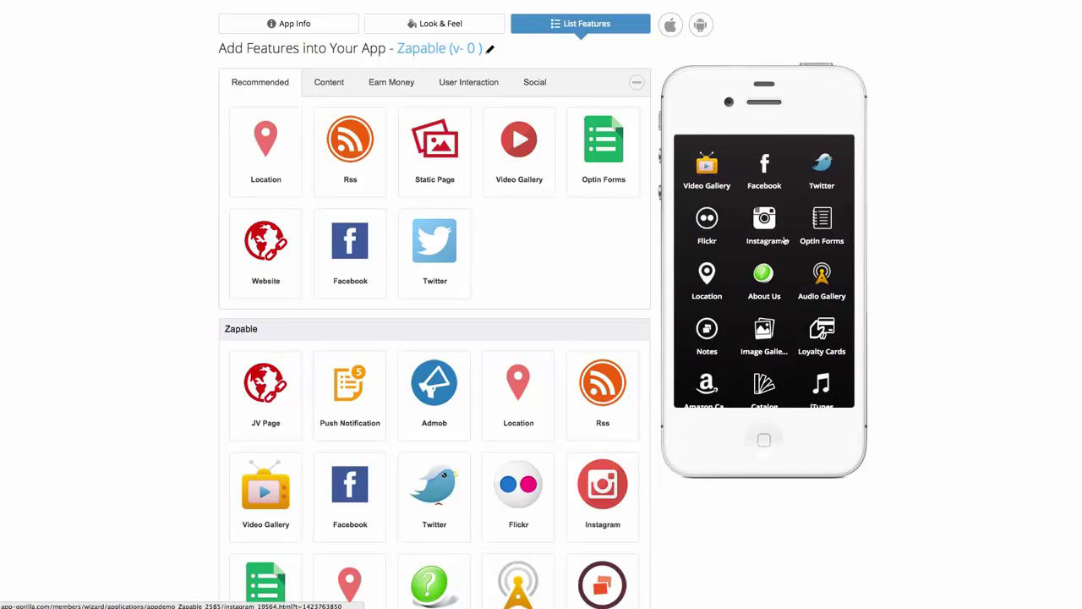
pyautogui.moveTo(683, 29)
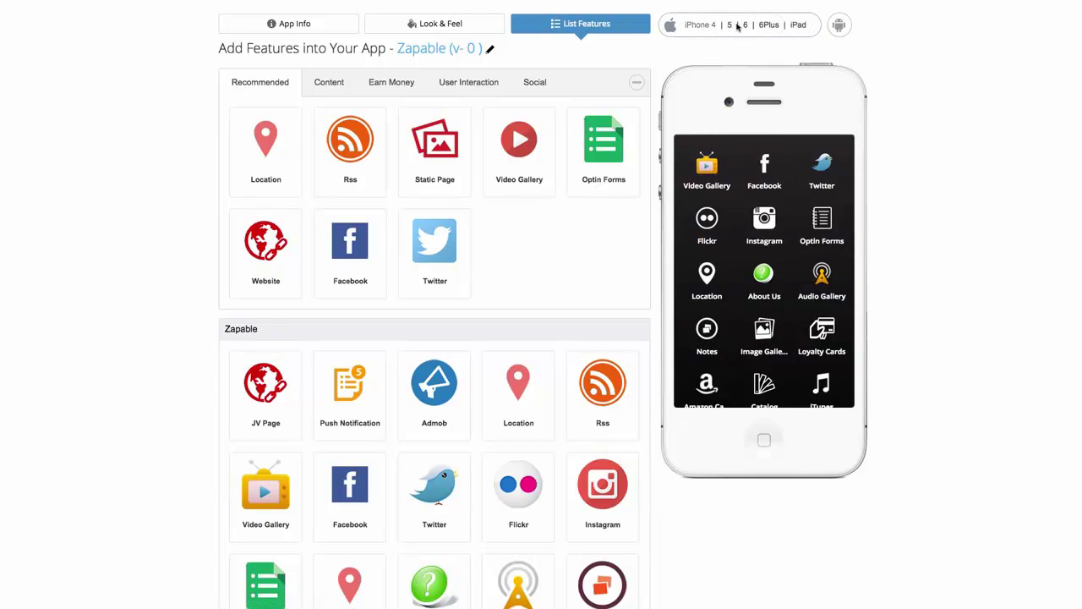
pyautogui.click(746, 26)
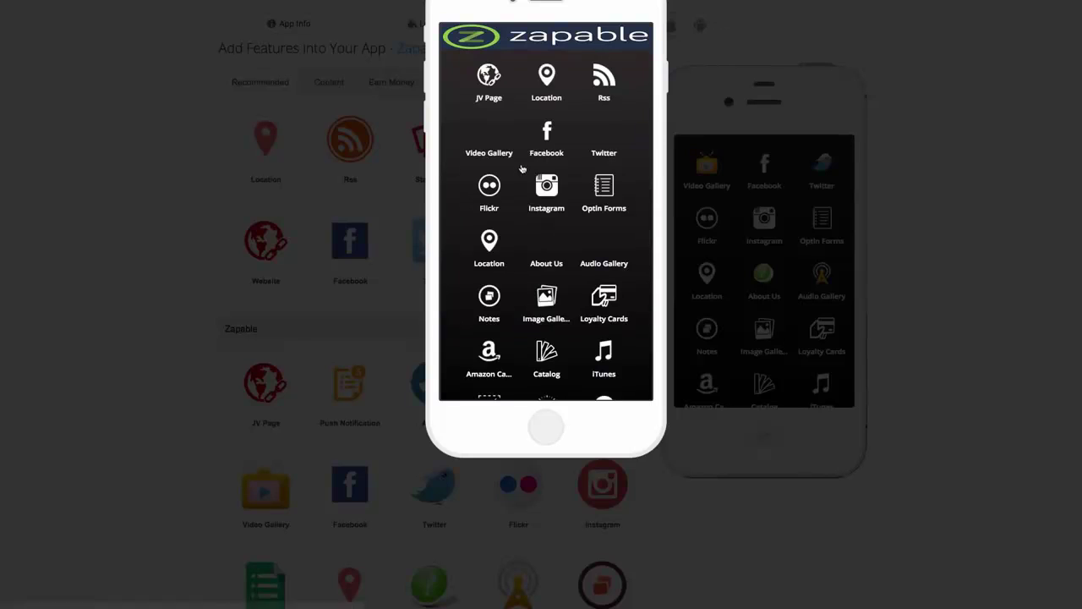
pyautogui.scroll(-2, 535, 212)
pyautogui.click(488, 252)
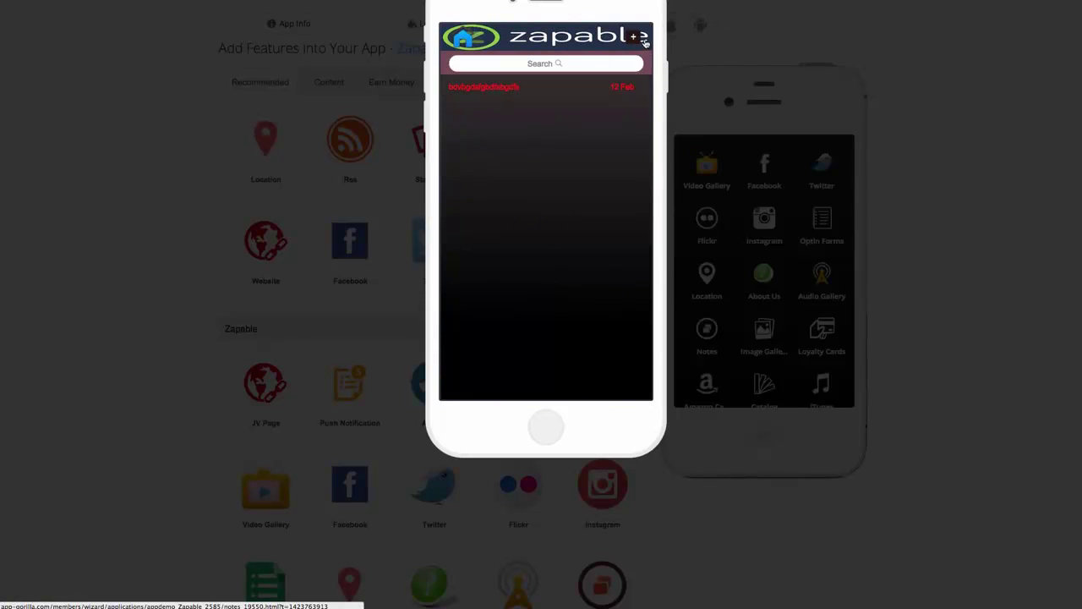
# Add a new note with several lines of placeholder text in the previewed app, return to the notes list and close the preview.
pyautogui.click(633, 39)
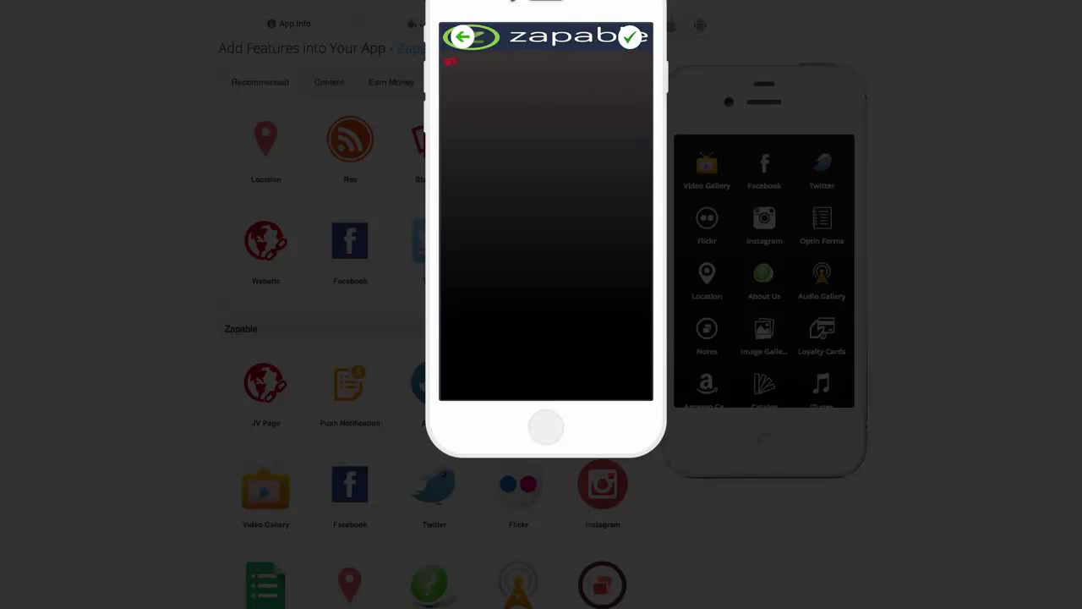
pyautogui.press('Return')
pyautogui.write('asdfg')
pyautogui.press('Return')
pyautogui.write('dsfgfdgdfgh  dsfhdfghd')
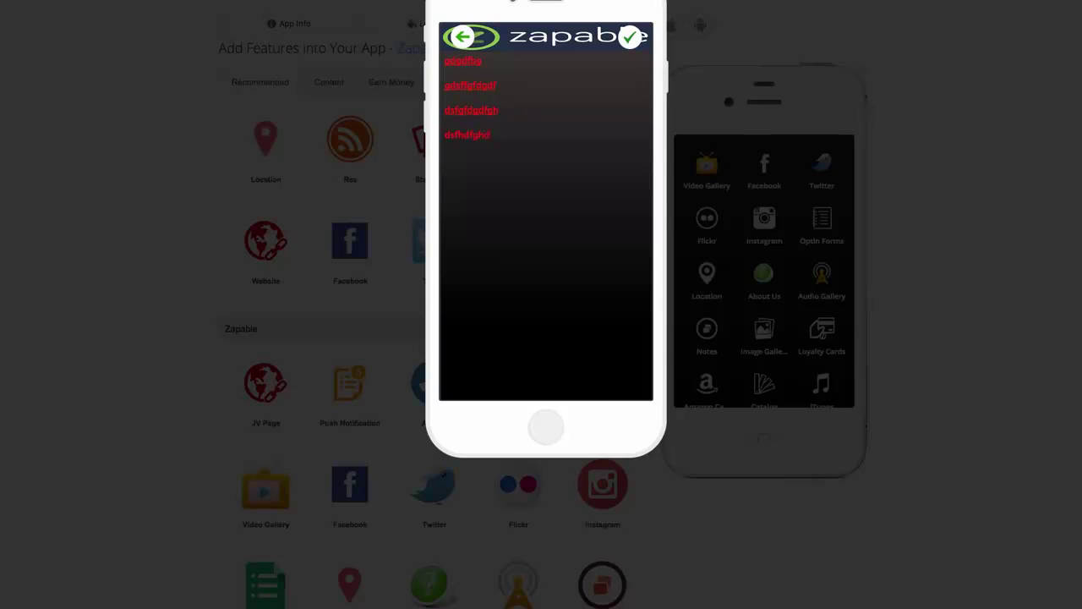
pyautogui.write('fhfdghfdhfdgdhdfhfdgh')
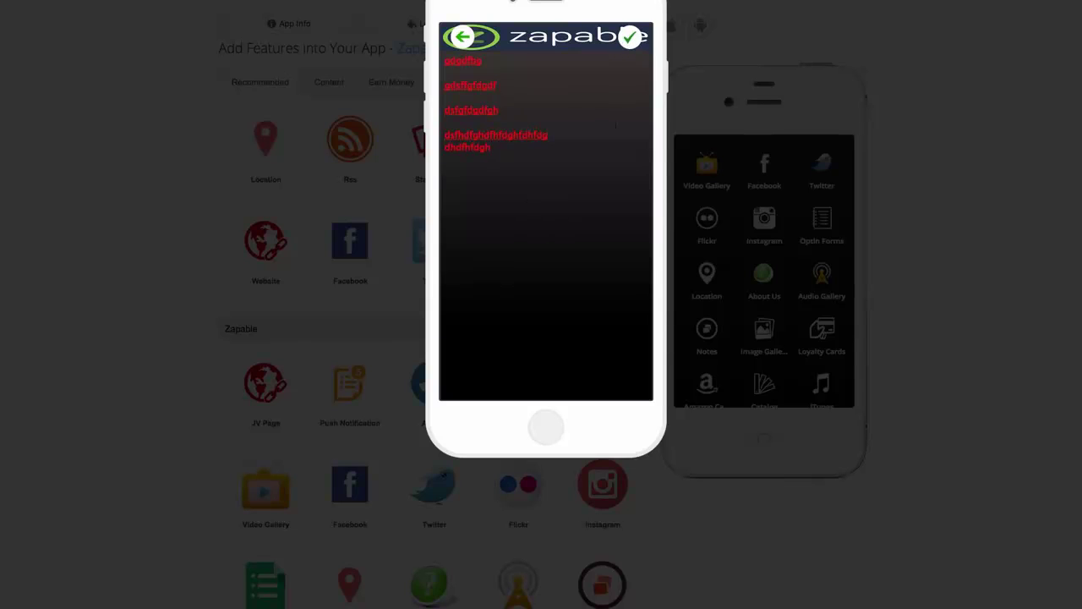
pyautogui.click(462, 39)
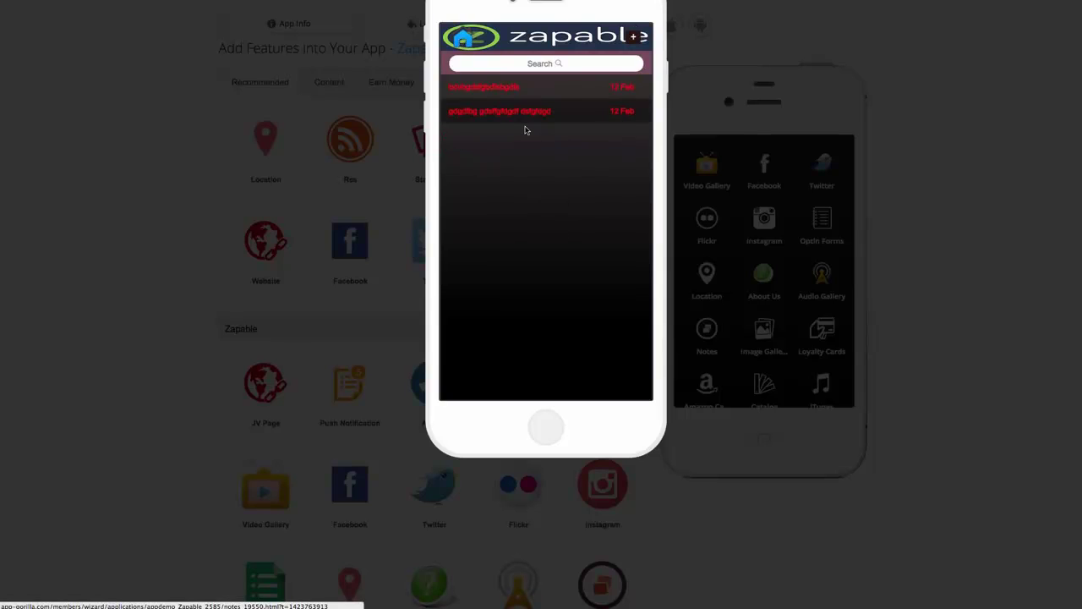
pyautogui.click(121, 285)
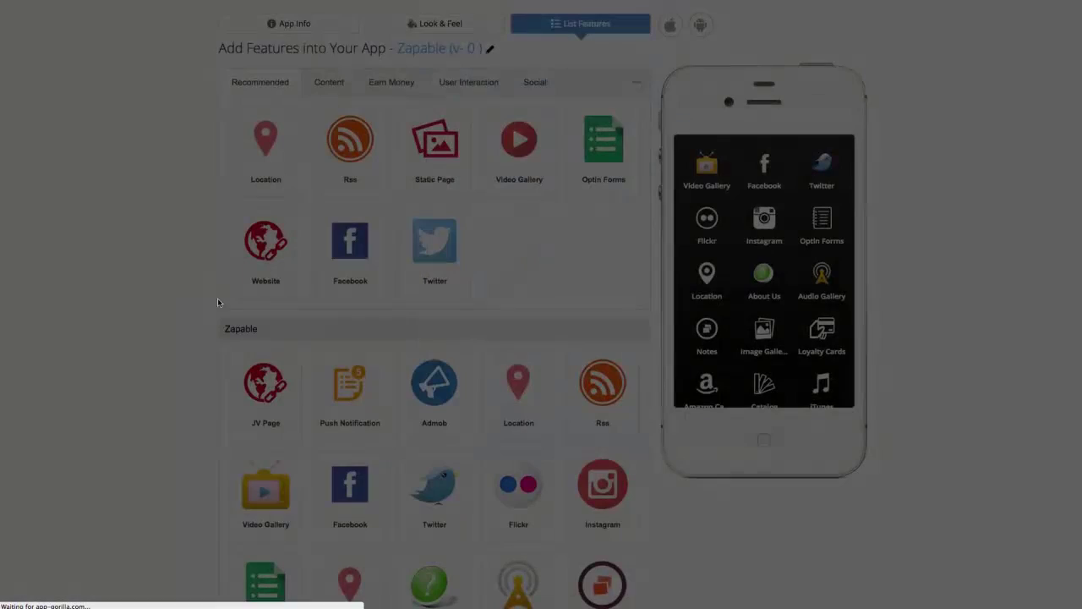
# Edit the Notes feature, browse its layouts to the green-header timeline design with date circles, and save the page.
pyautogui.scroll(-3, 488, 302)
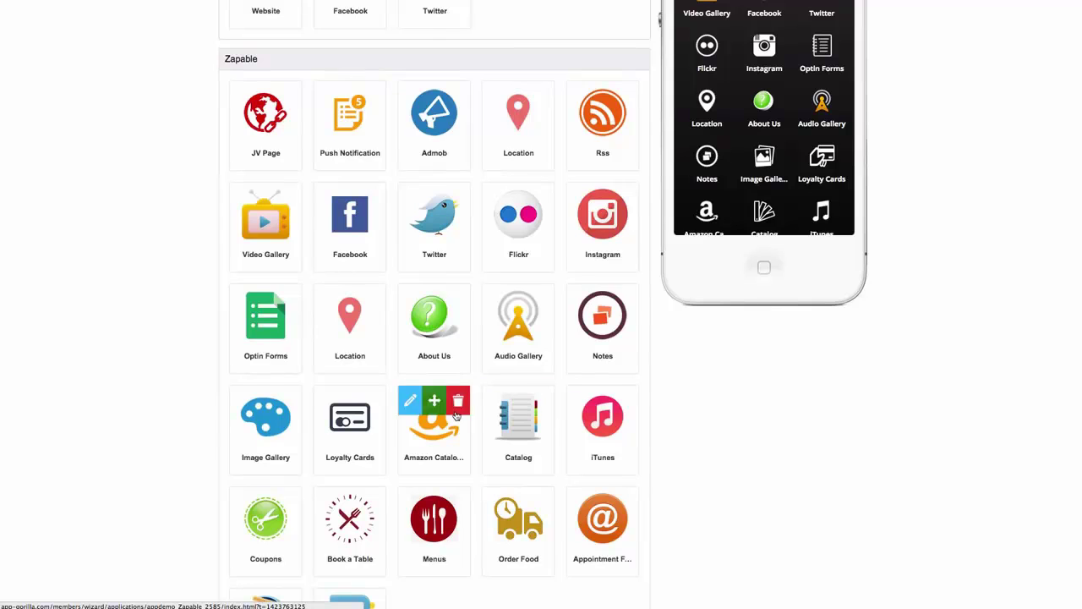
pyautogui.scroll(-3, 480, 421)
pyautogui.scroll(1, 478, 420)
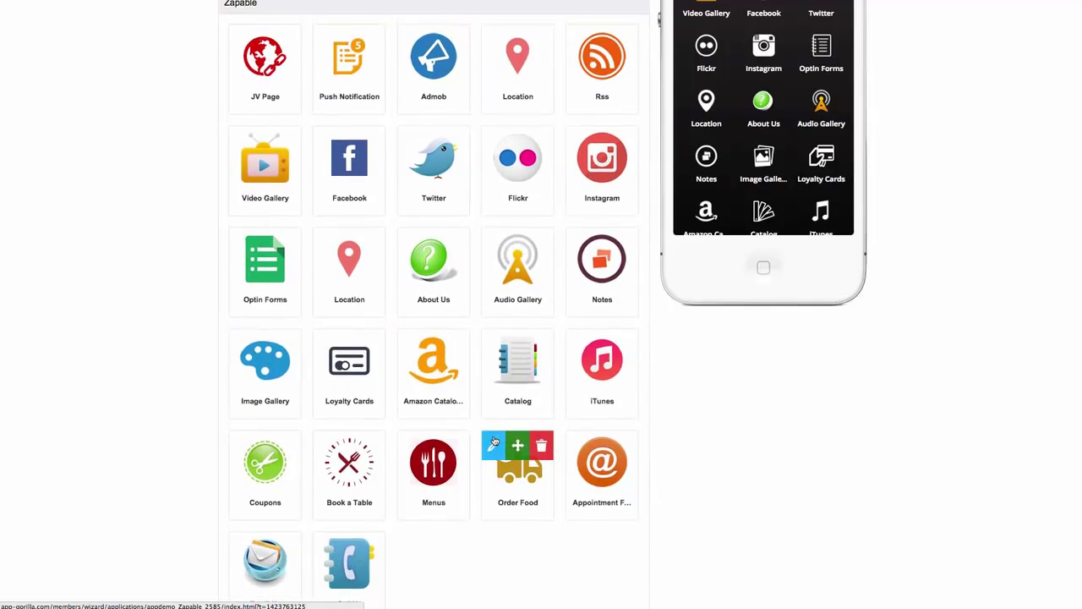
pyautogui.click(576, 243)
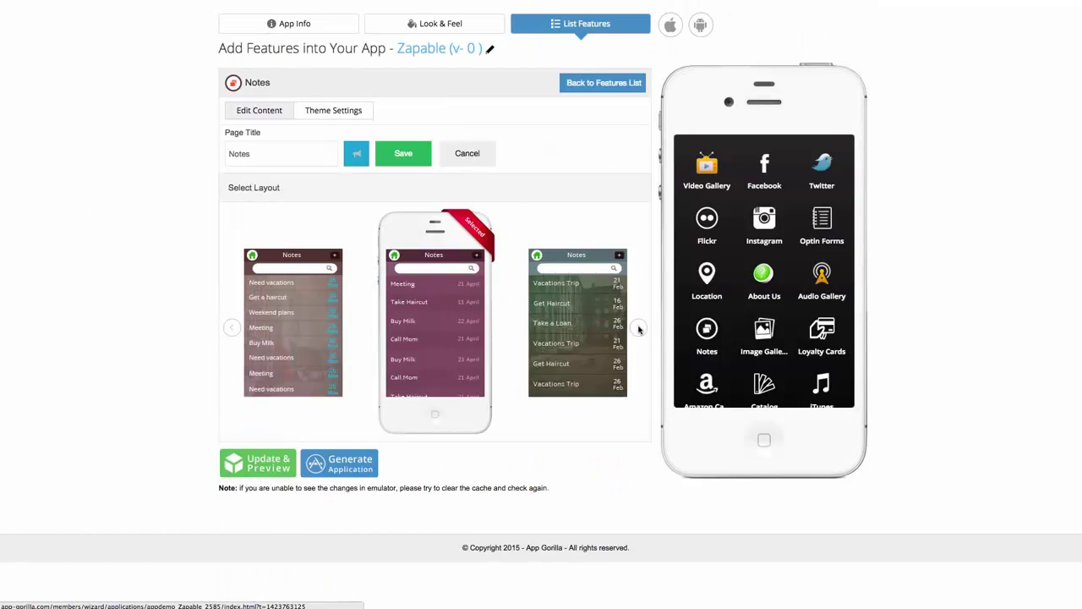
pyautogui.click(639, 329)
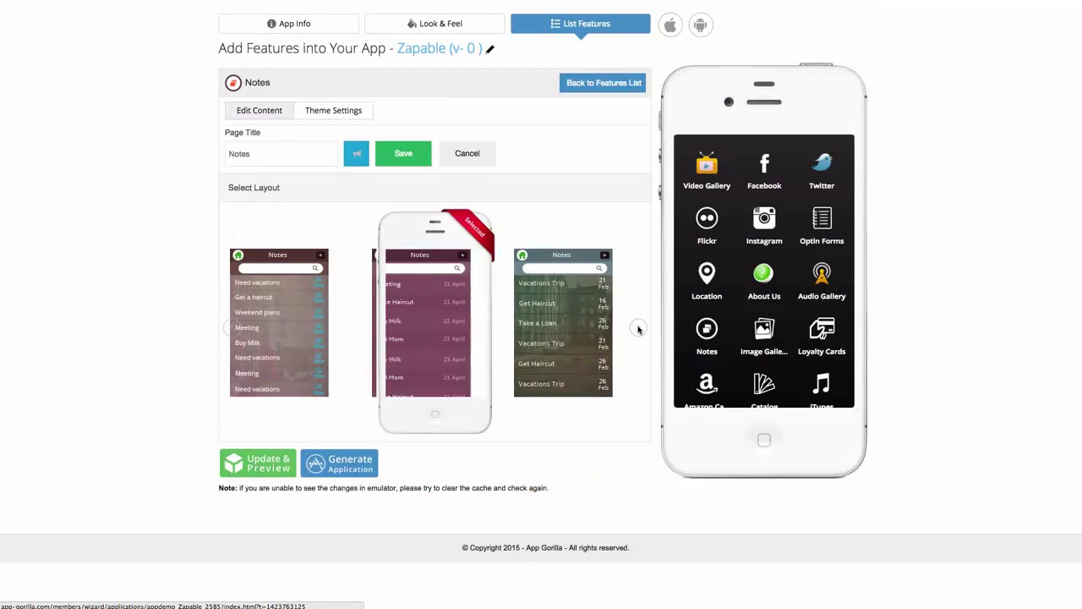
pyautogui.click(639, 329)
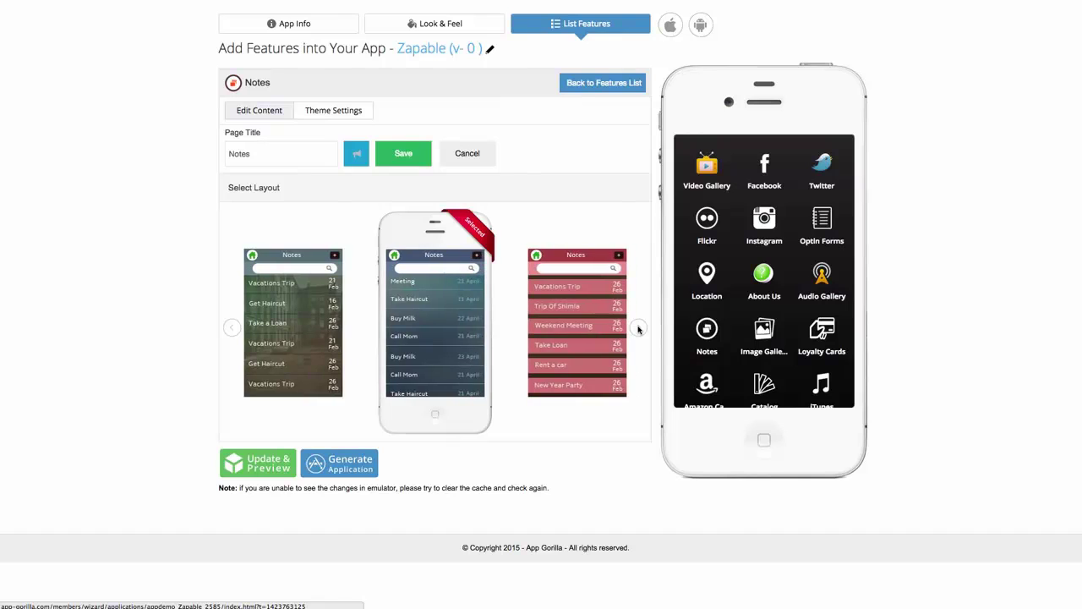
pyautogui.click(640, 328)
pyautogui.click(638, 327)
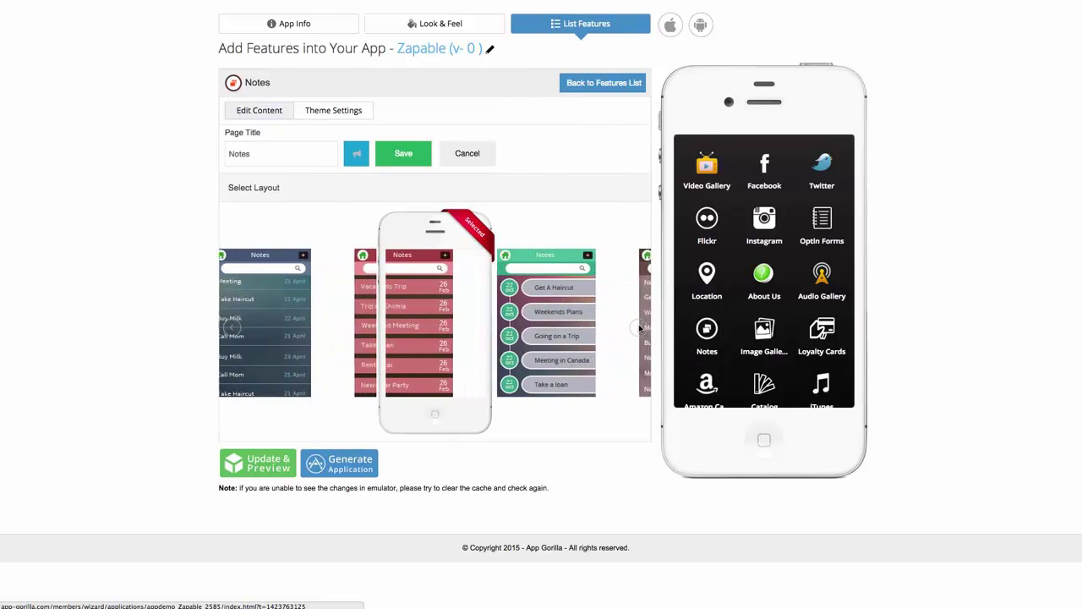
pyautogui.click(400, 153)
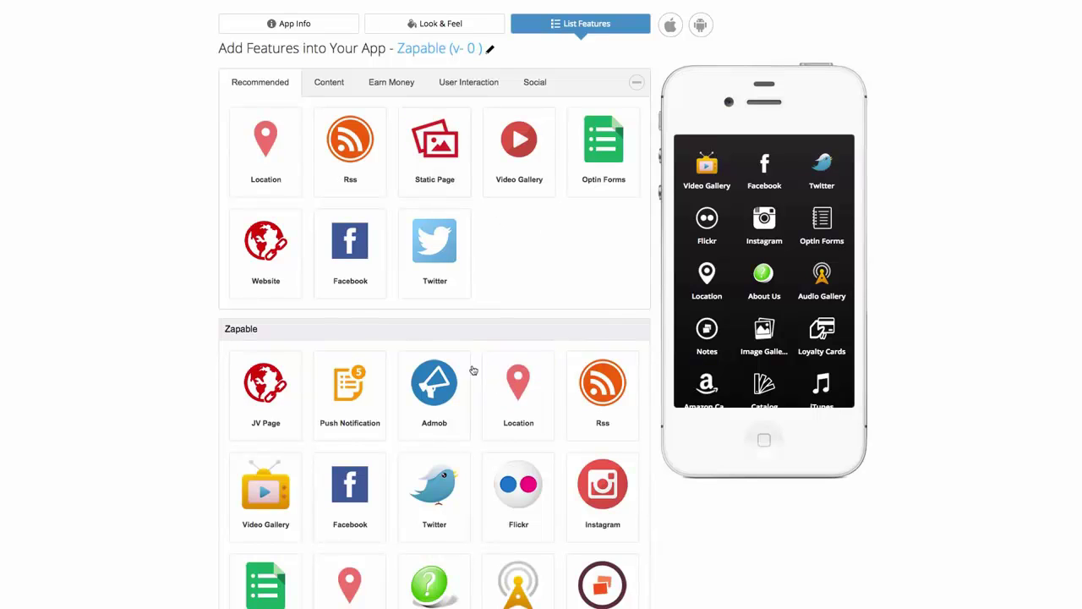
# Look through the features in the phone preview, open the Appointment form and its date calendar, and return to the feature icons.
pyautogui.moveTo(471, 363)
pyautogui.scroll(-2, 778, 277)
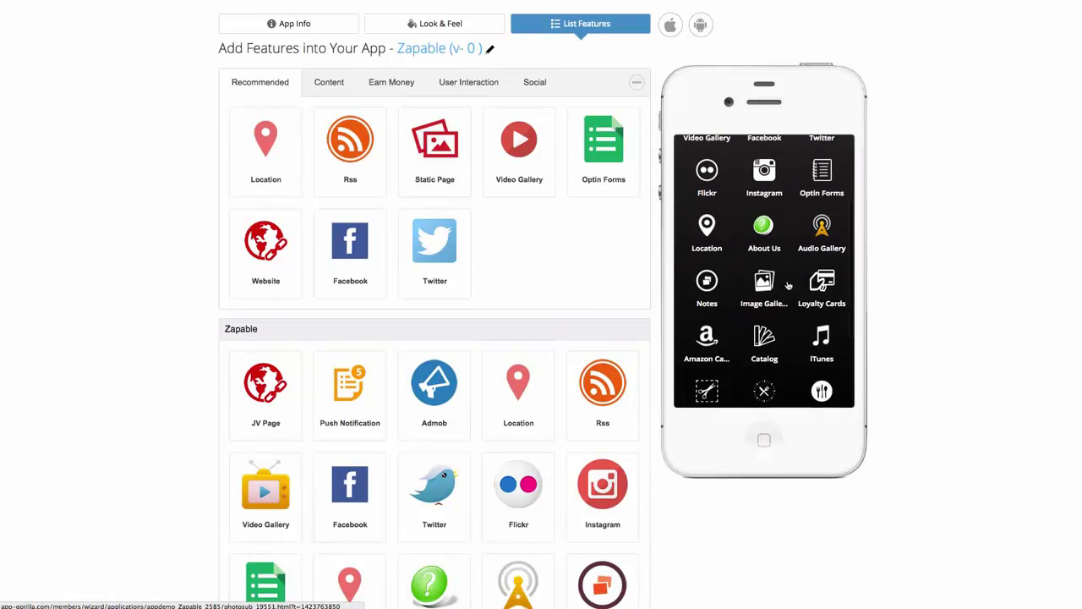
pyautogui.scroll(-1, 795, 275)
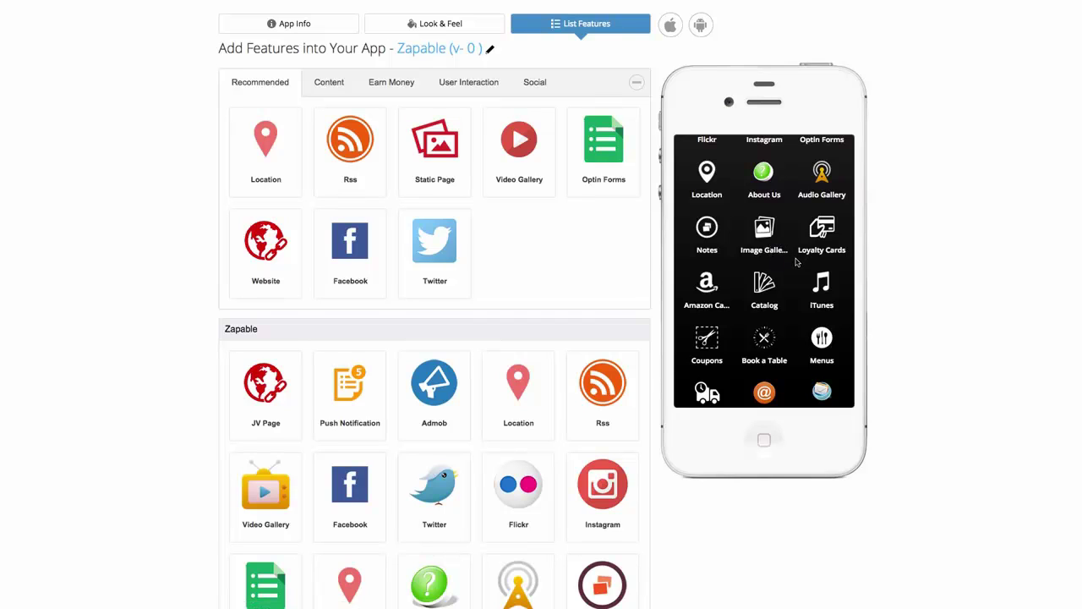
pyautogui.scroll(-2, 796, 263)
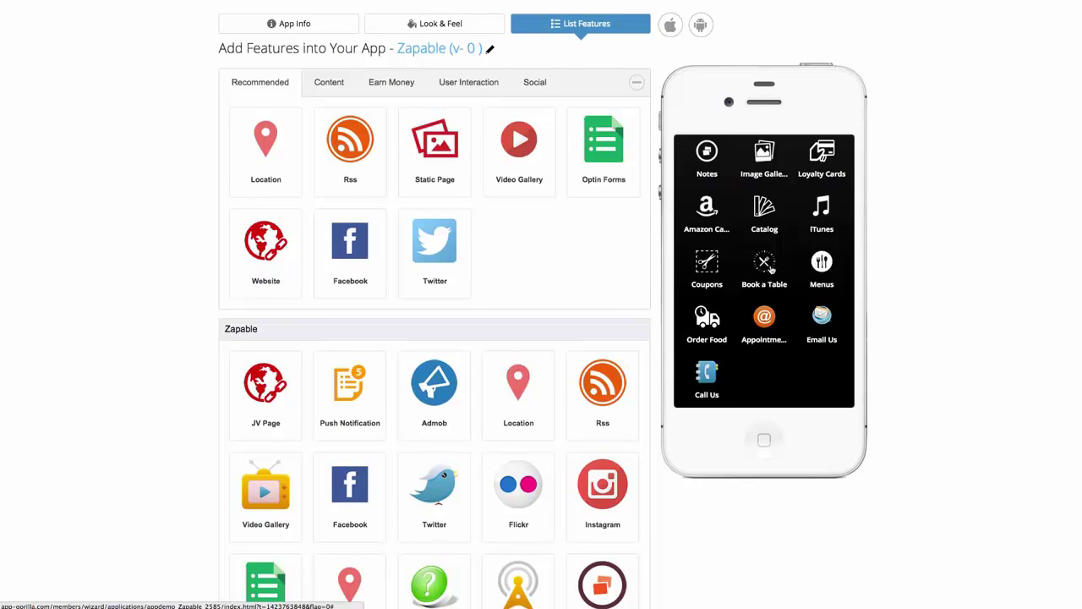
pyautogui.scroll(-2, 771, 269)
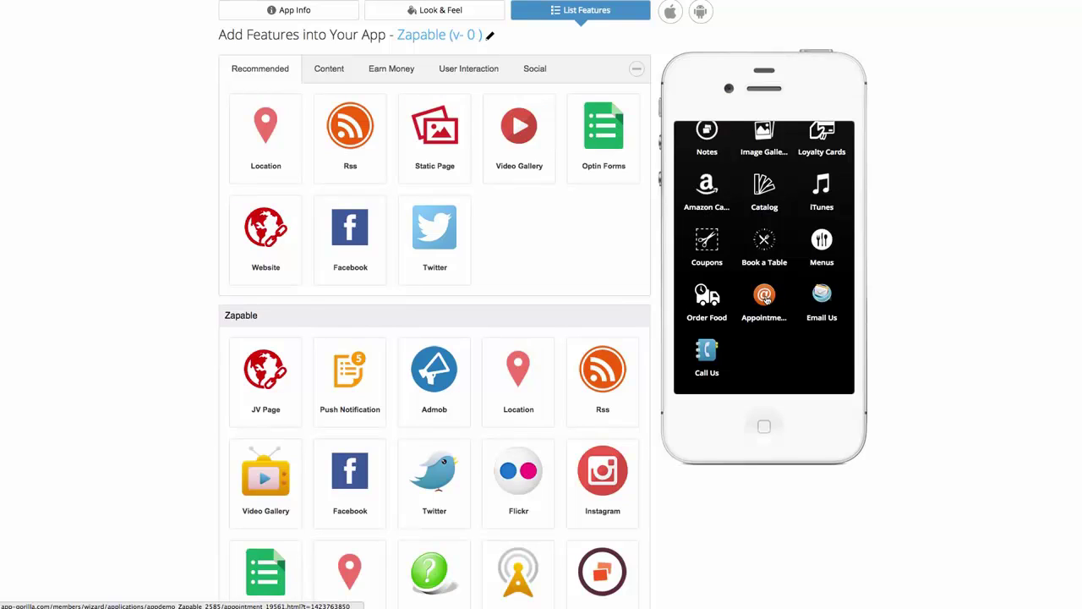
pyautogui.click(766, 297)
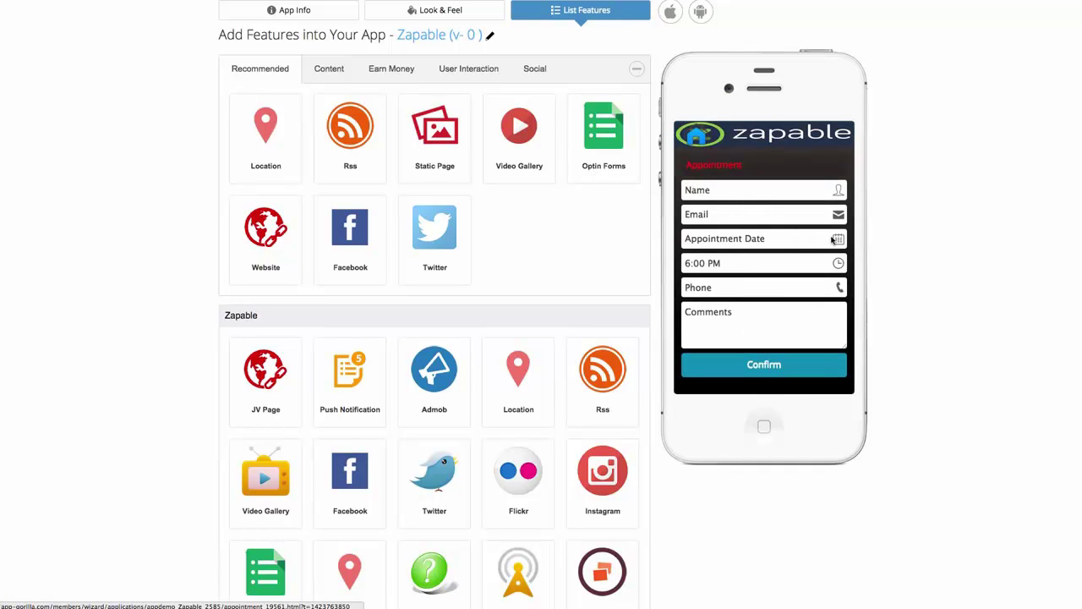
pyautogui.click(838, 239)
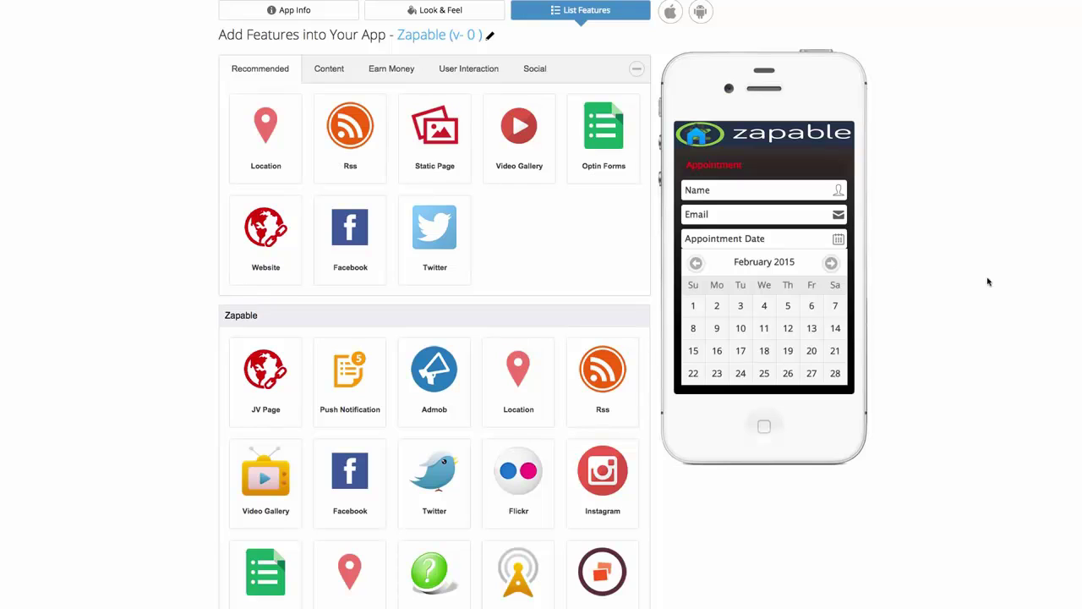
pyautogui.click(693, 139)
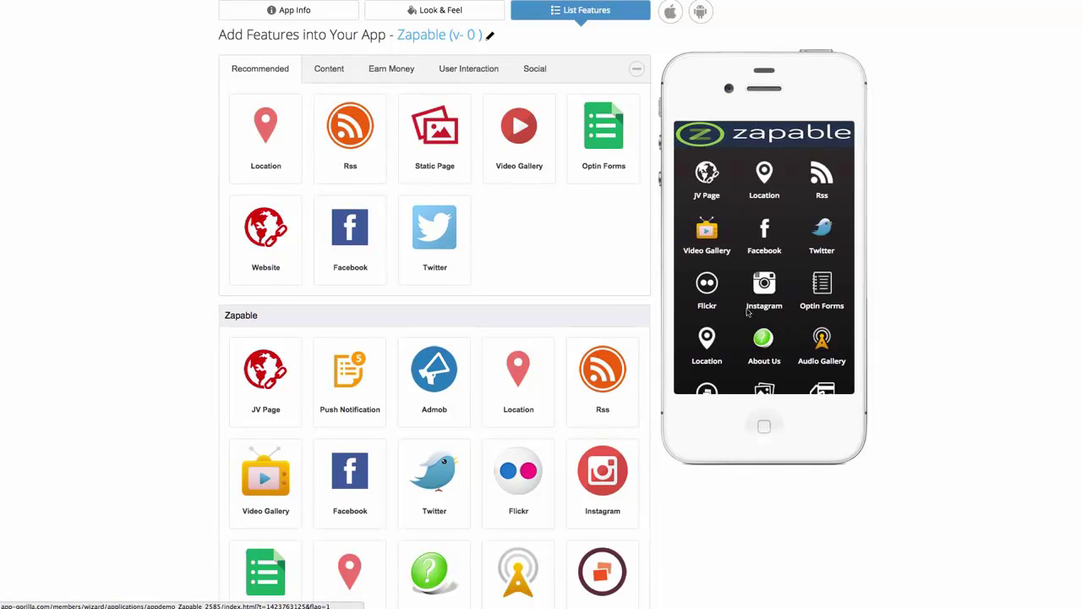
pyautogui.scroll(-5, 767, 312)
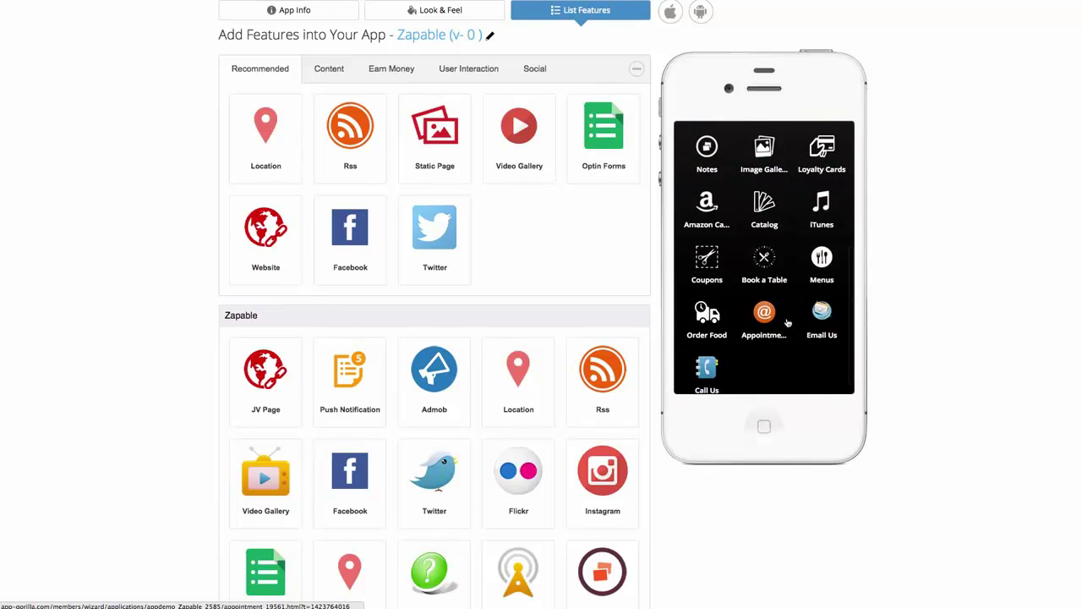
pyautogui.scroll(-1, 824, 306)
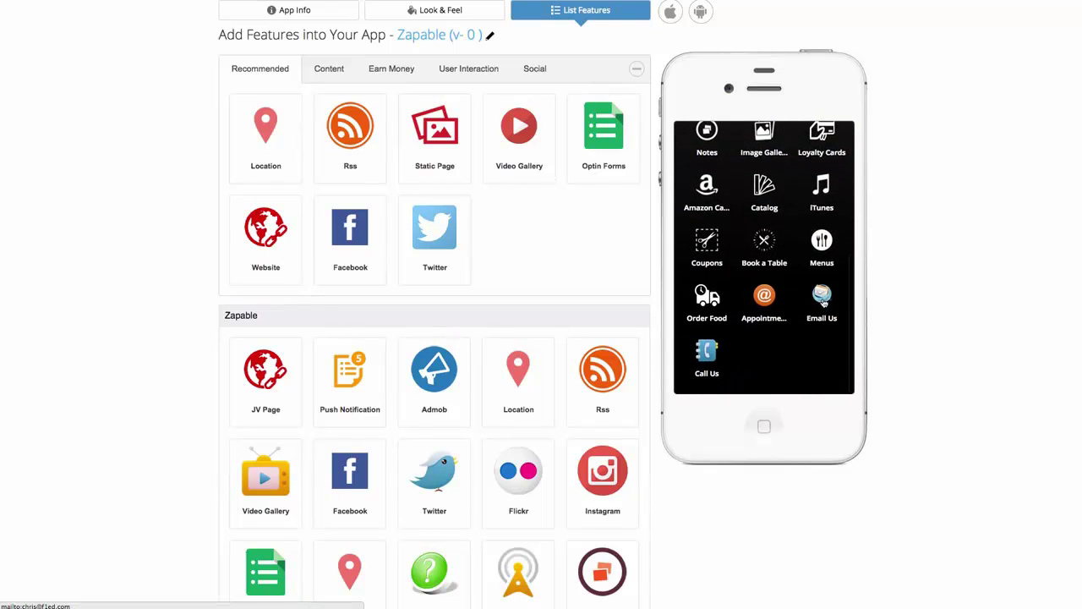